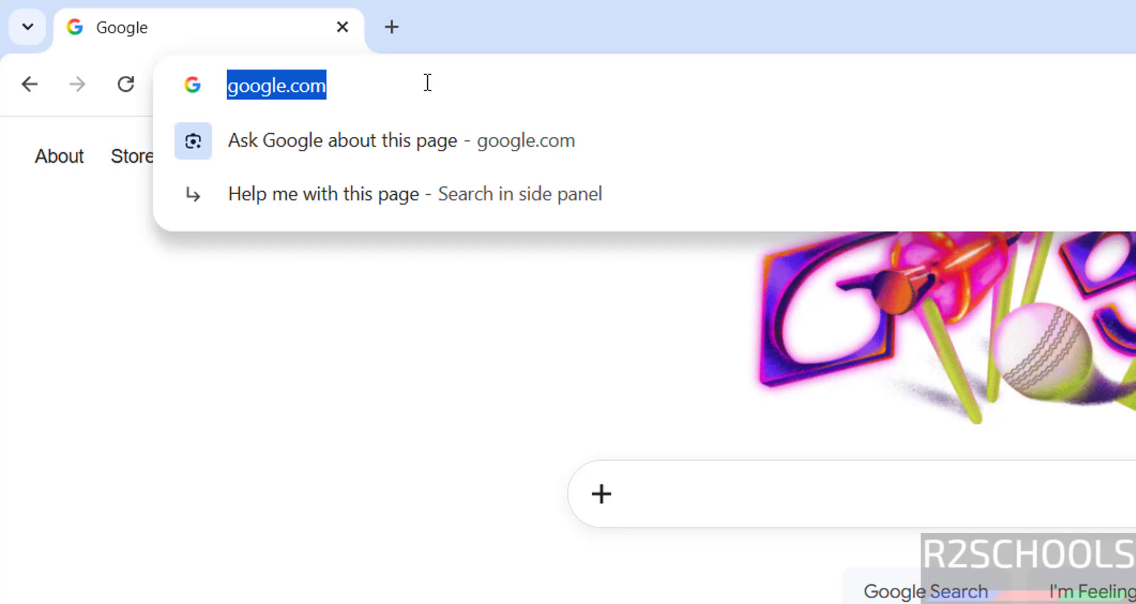
Go to postgresql.org and highlight the PostgreSQL 18.3 release announcement
text(postgresql.or)
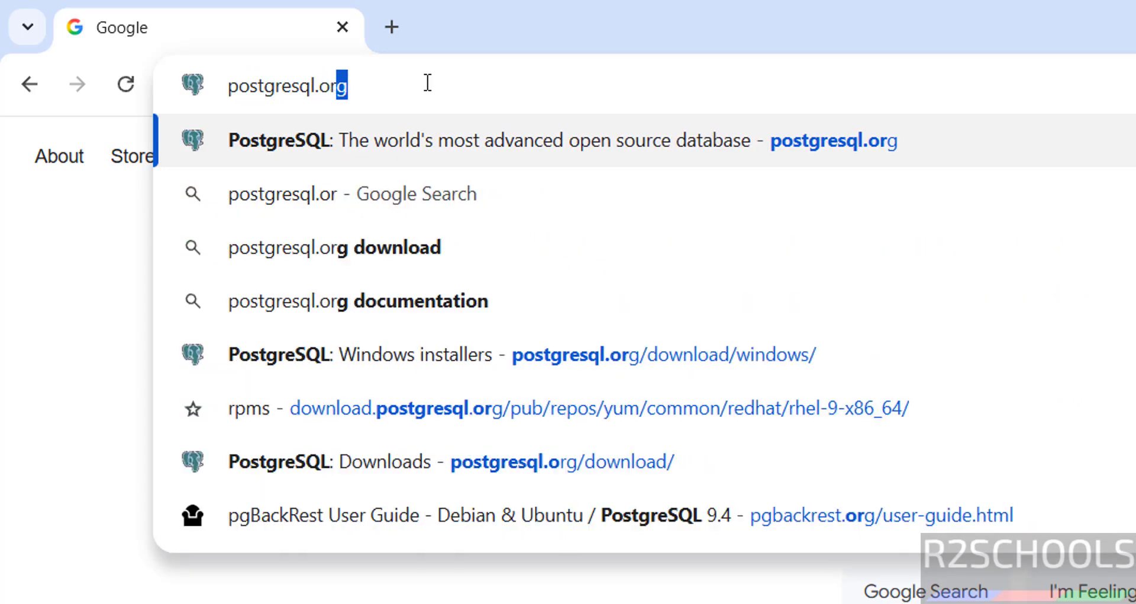
key(Return)
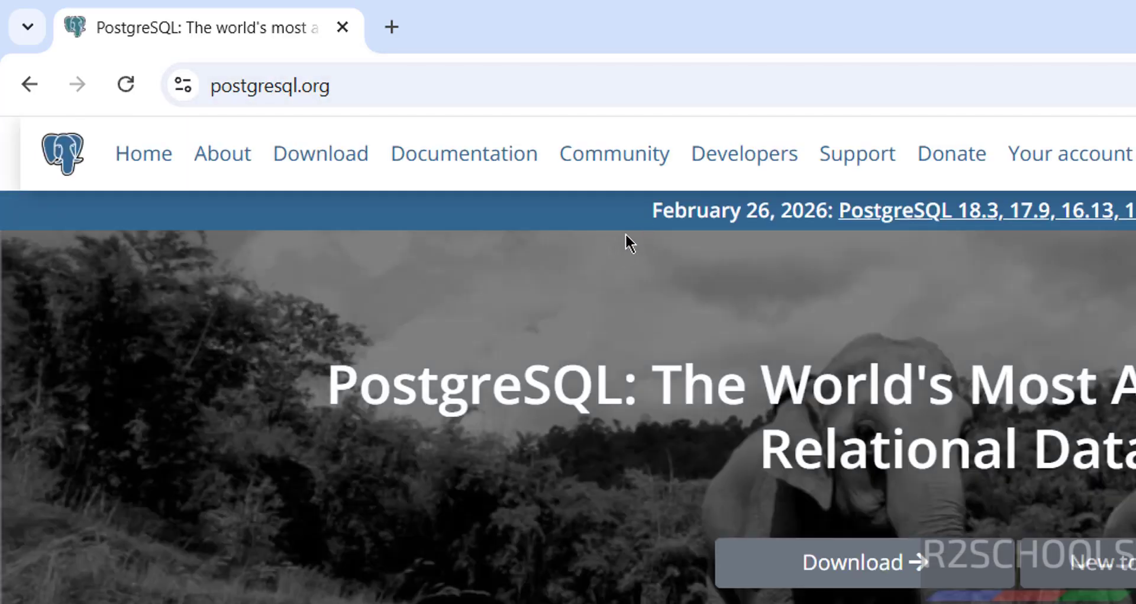
drag(609, 213, 948, 287)
click(870, 489)
Navigate from the Downloads page to the Windows installers page
click(336, 161)
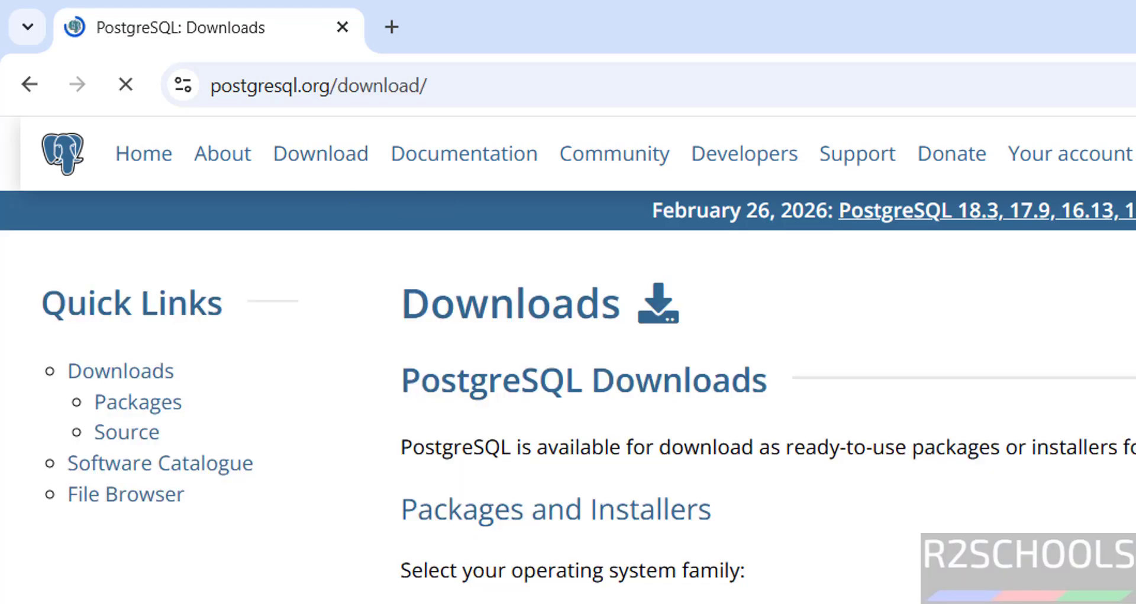
scroll(832, 523, down, 3)
click(832, 523)
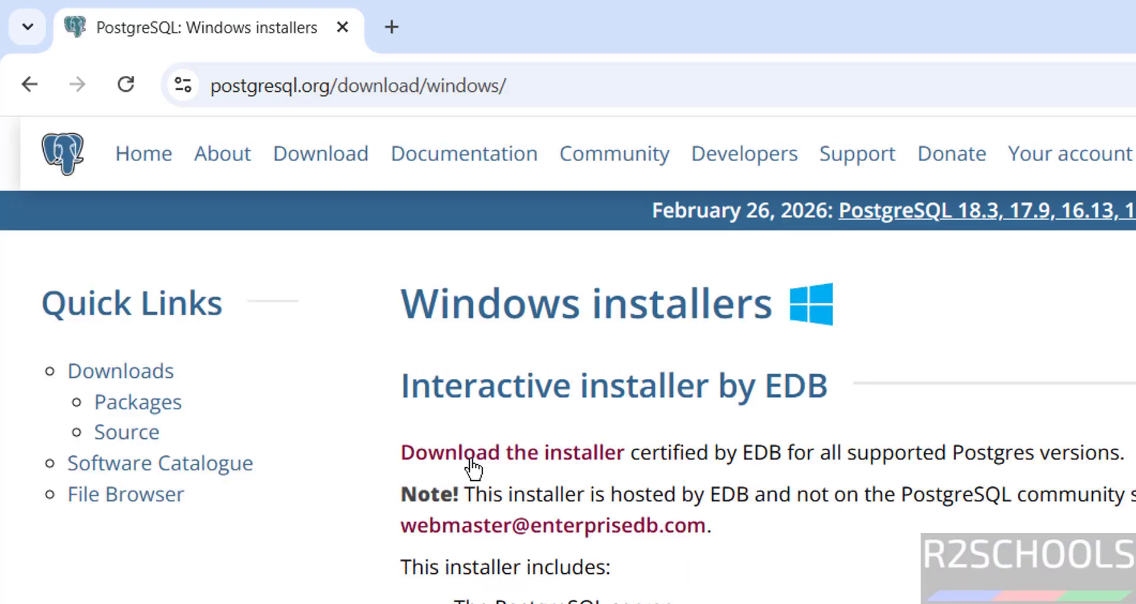
Download the EDB PostgreSQL 18.3 Windows x86-64 installer and view it in download history
click(537, 465)
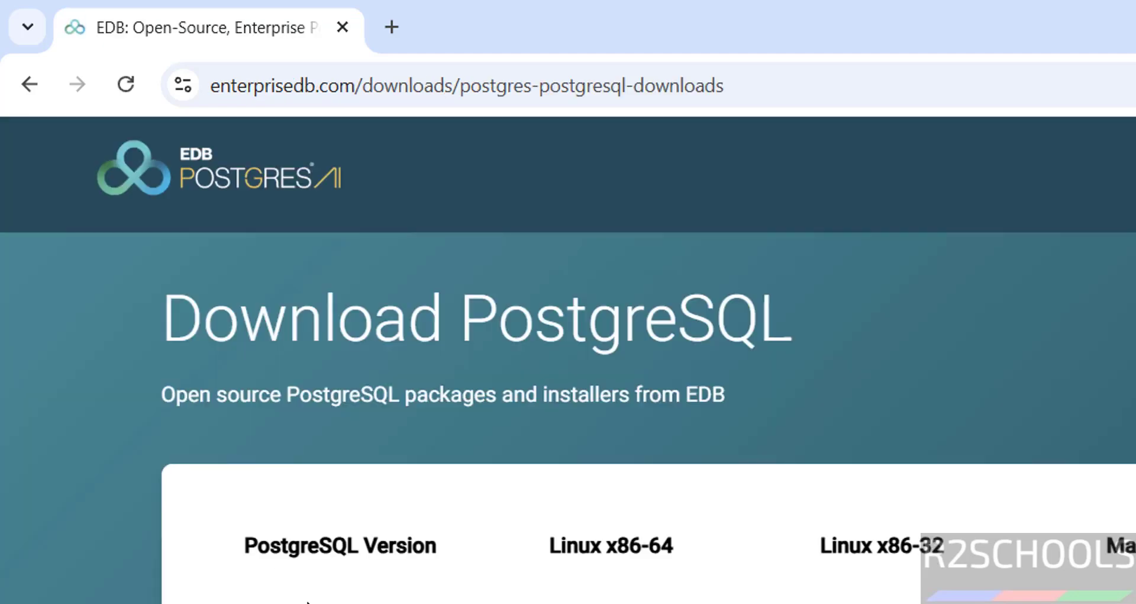
drag(256, 553, 341, 568)
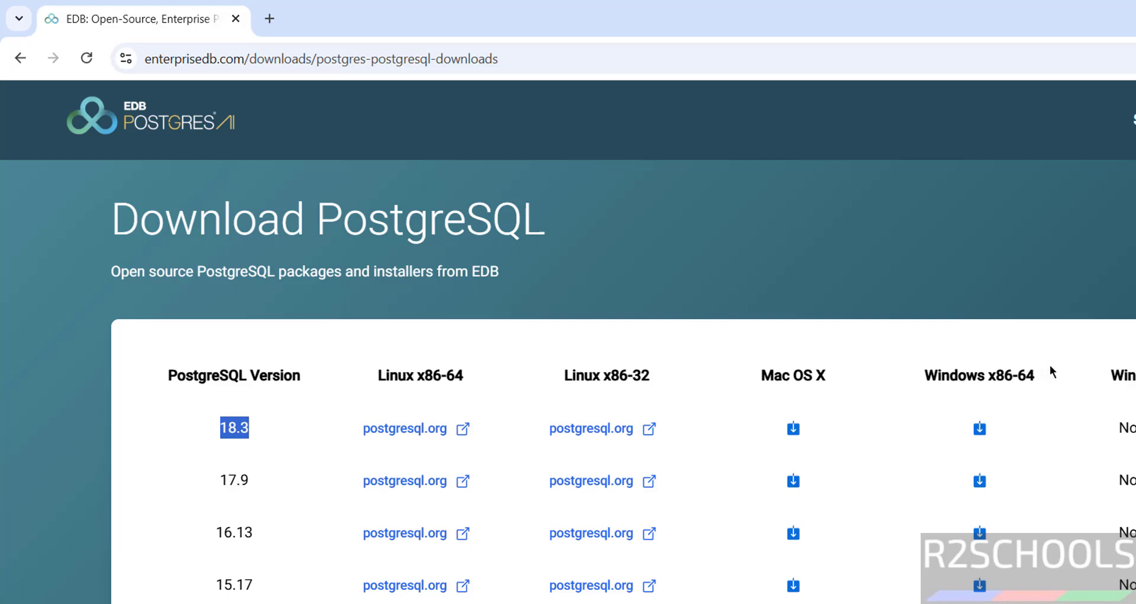
click(984, 431)
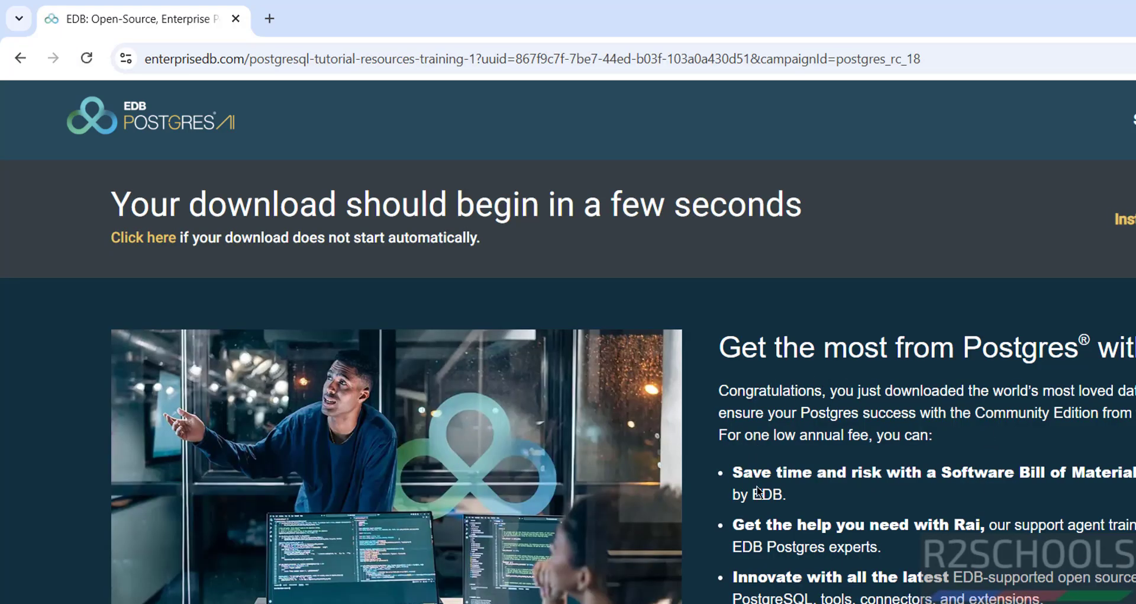
key(ctrl+j)
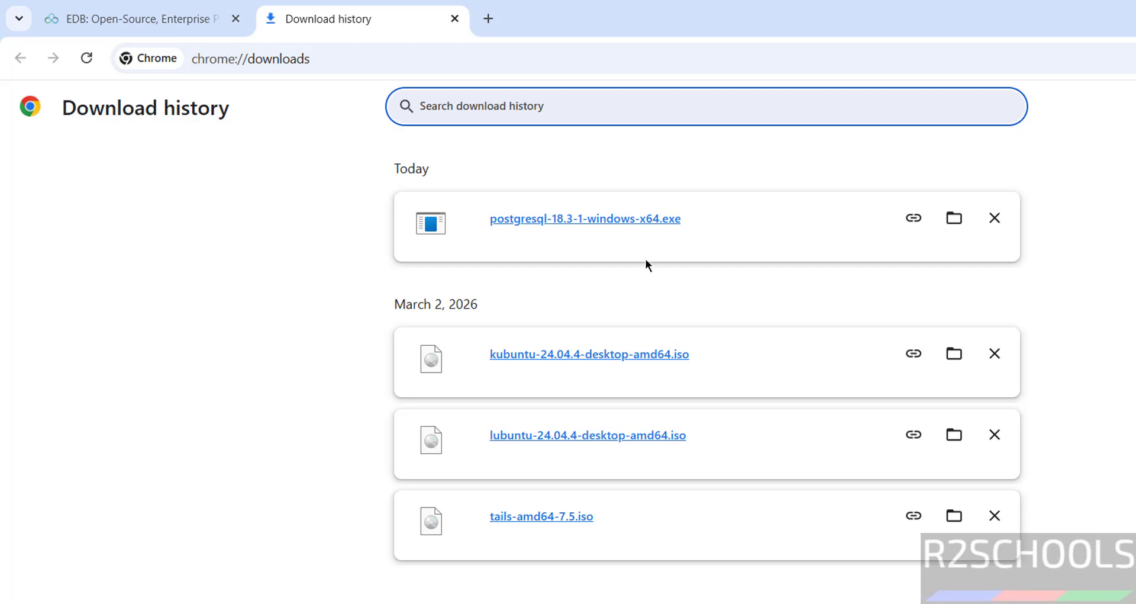
Run postgresql-18.3-1-windows-x64.exe and keep C:\Program Files\PostgreSQL\18 as the install directory
click(624, 223)
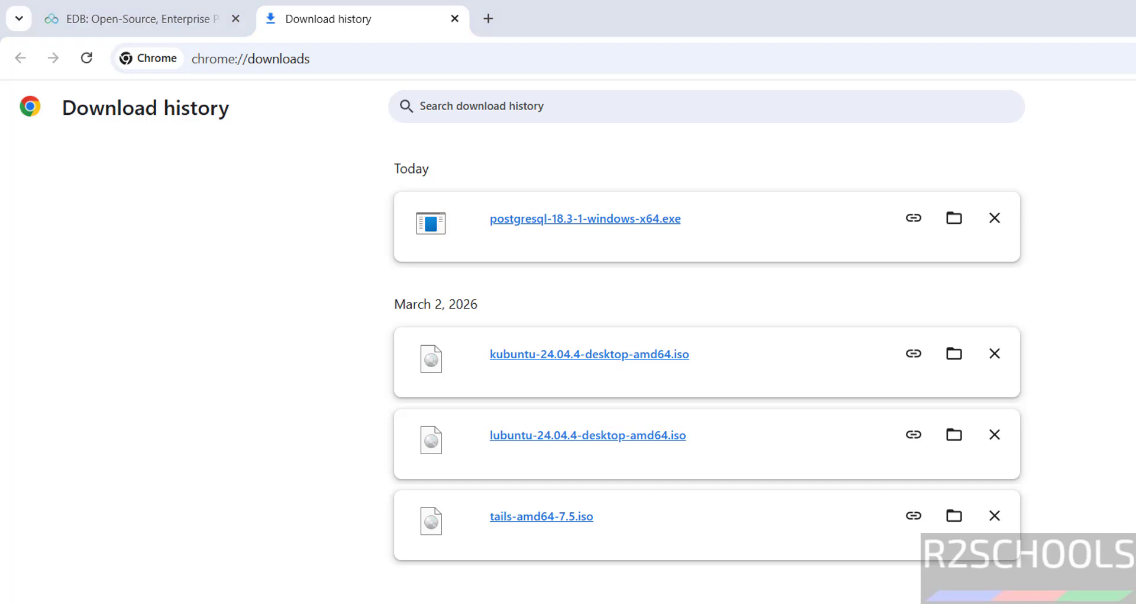
click(835, 570)
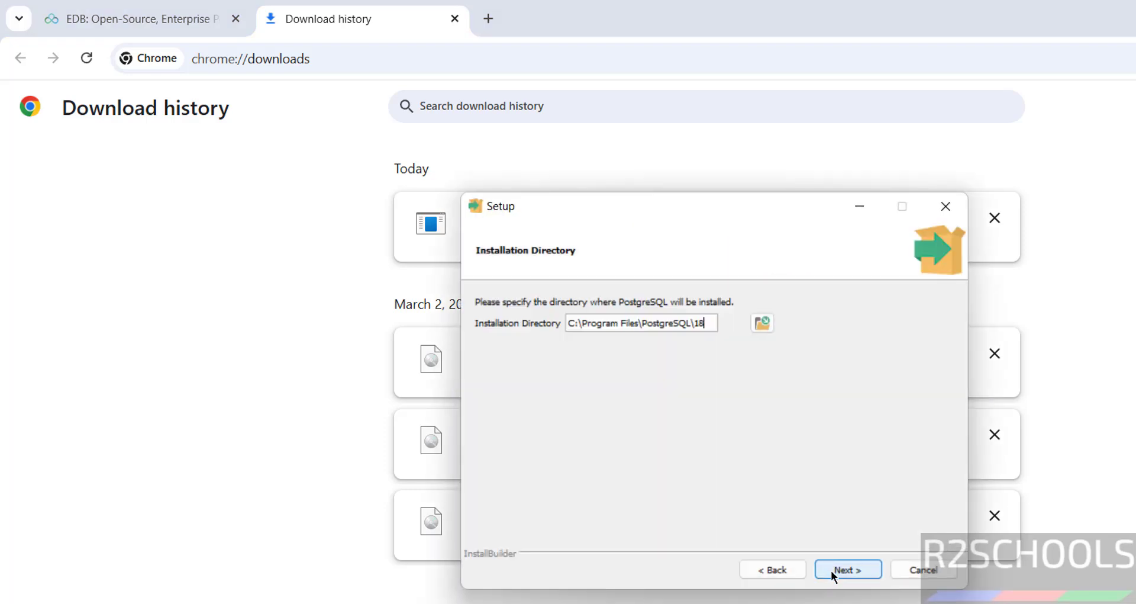
double_click(607, 326)
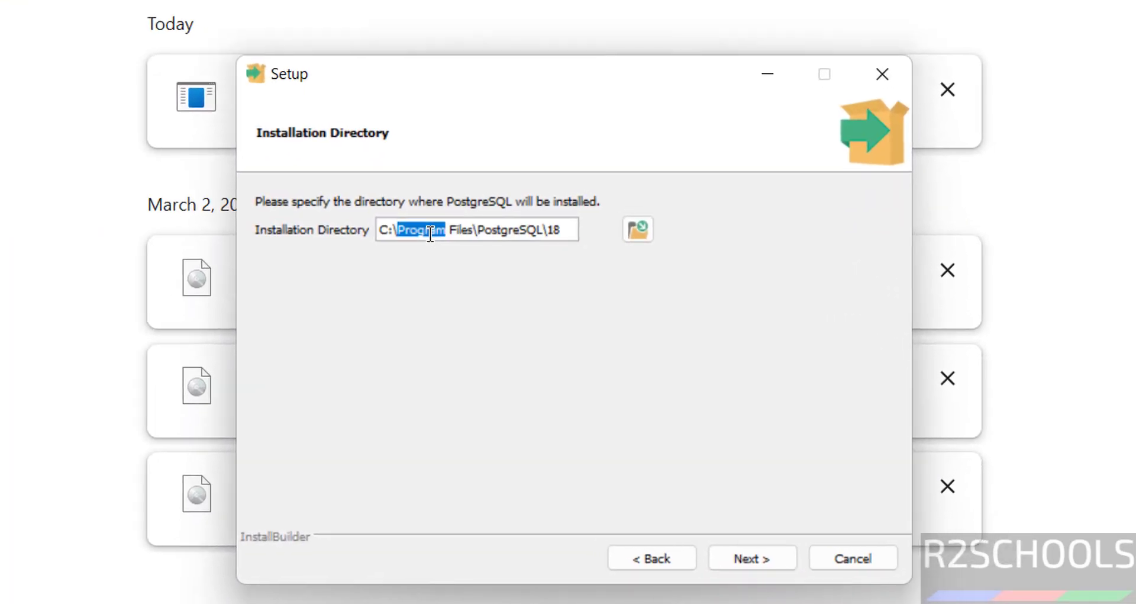
triple_click(430, 233)
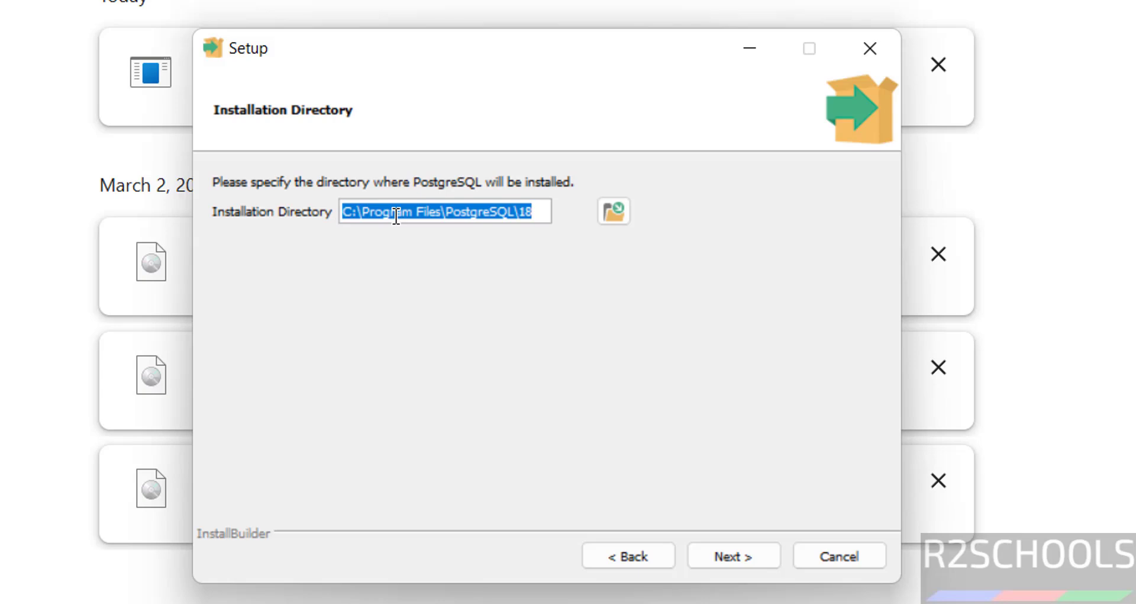
click(620, 215)
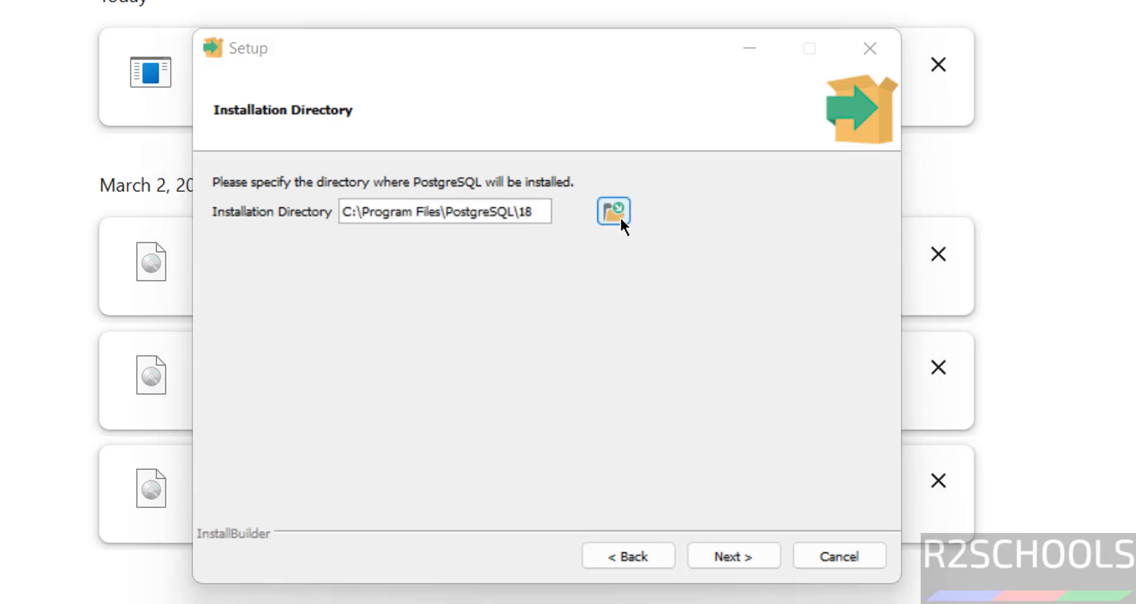
key(Escape)
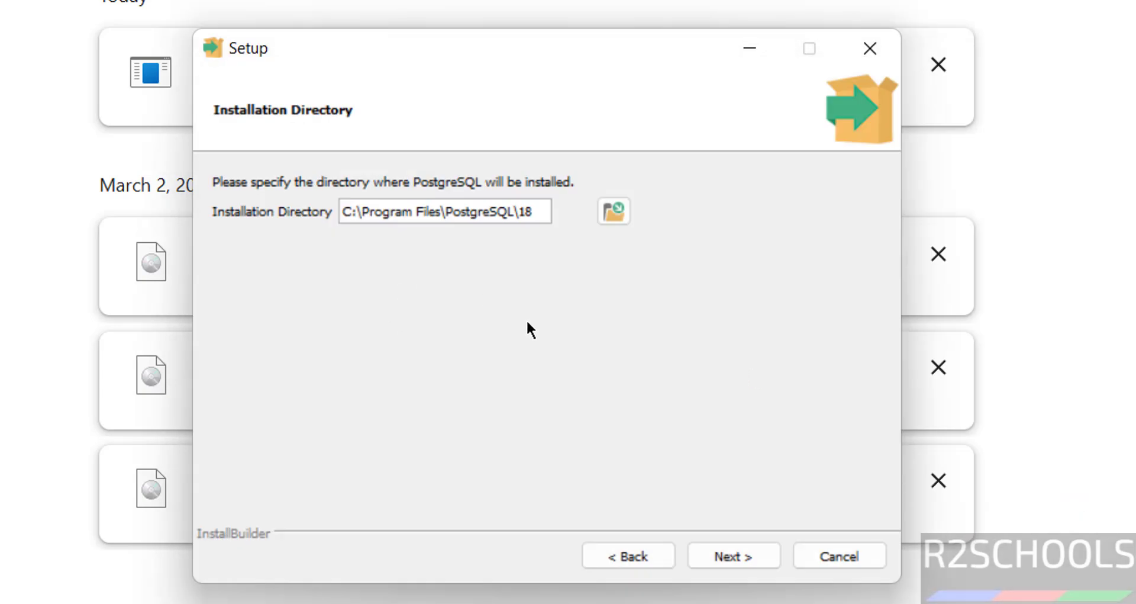
click(718, 555)
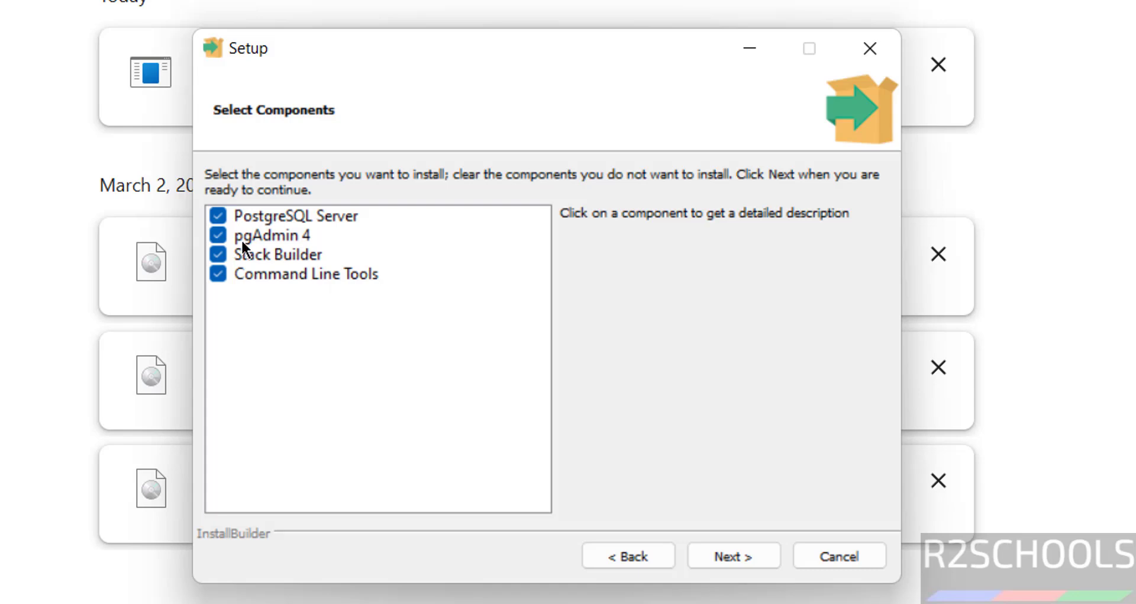
Review the Server, pgAdmin 4, Stack Builder and Command Line Tools descriptions, leaving all checked
click(275, 215)
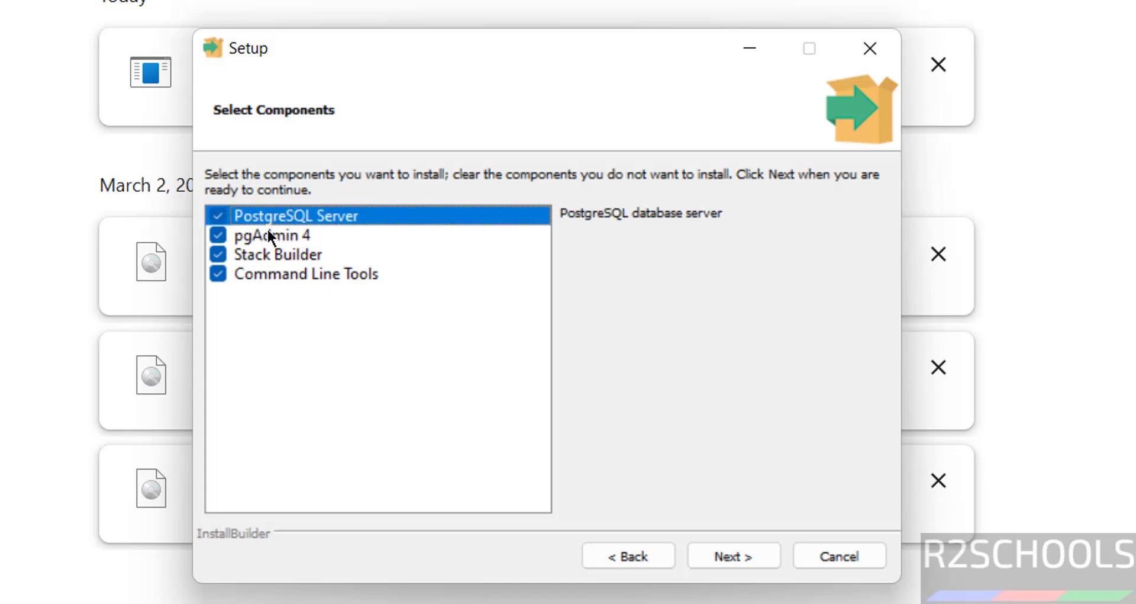
click(261, 234)
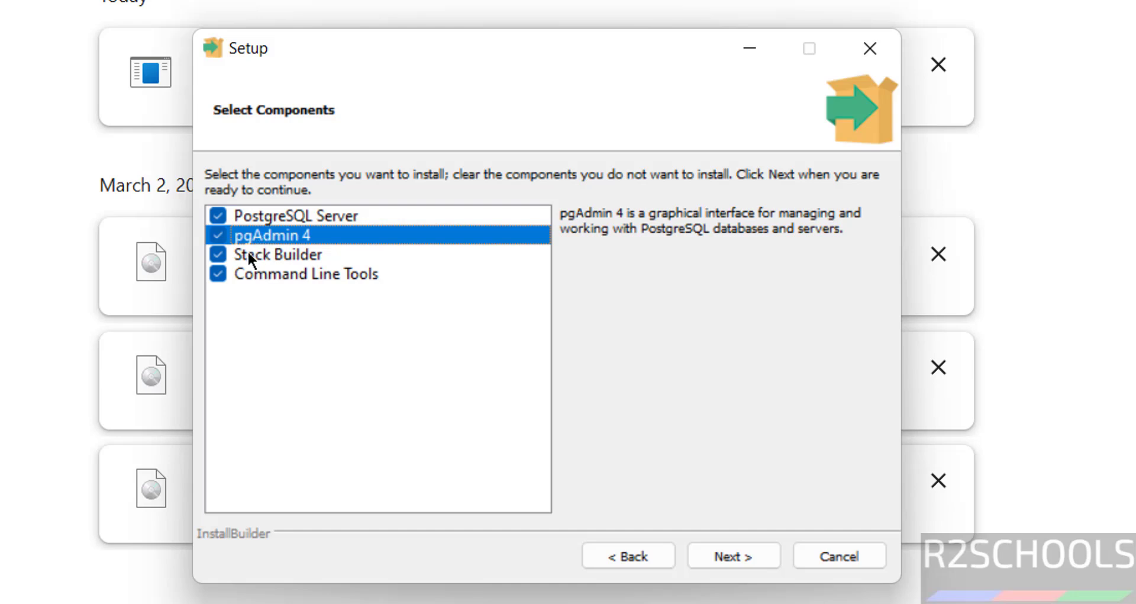
click(244, 253)
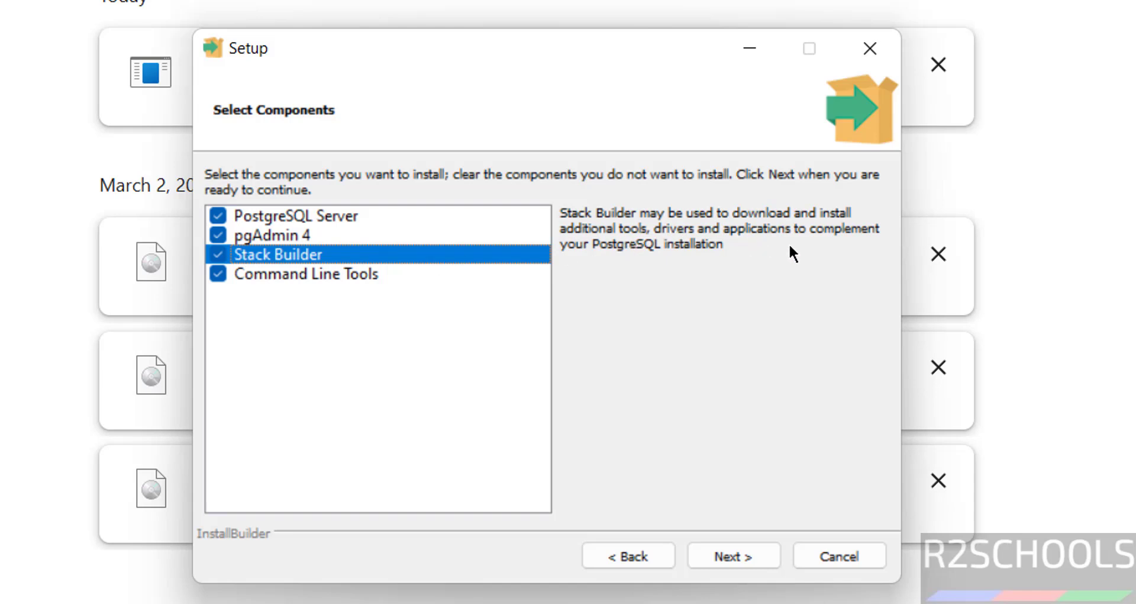
click(317, 271)
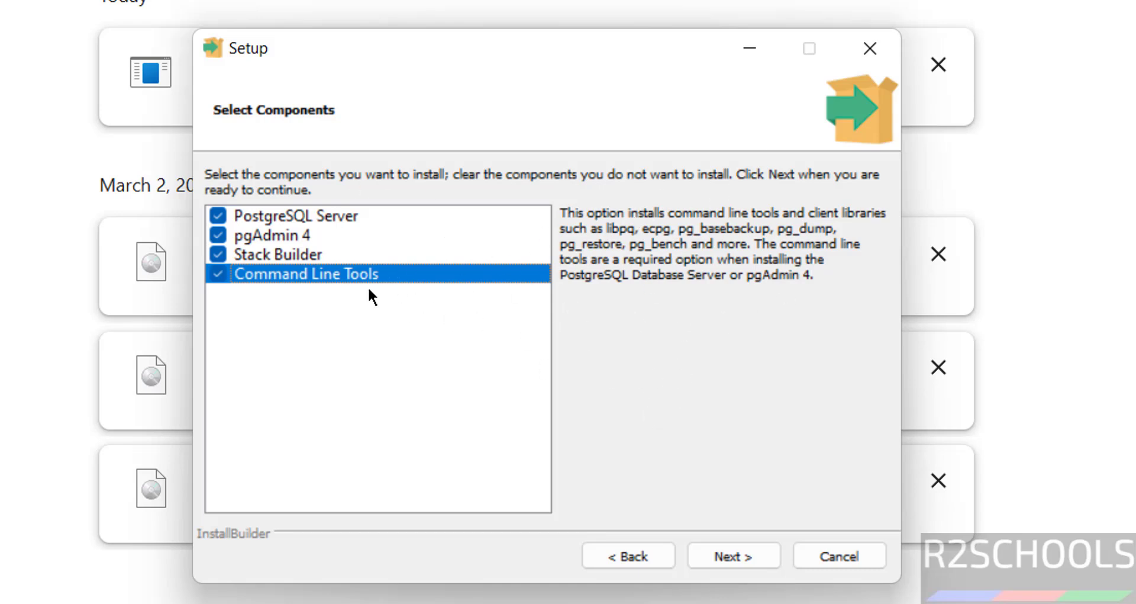
click(711, 554)
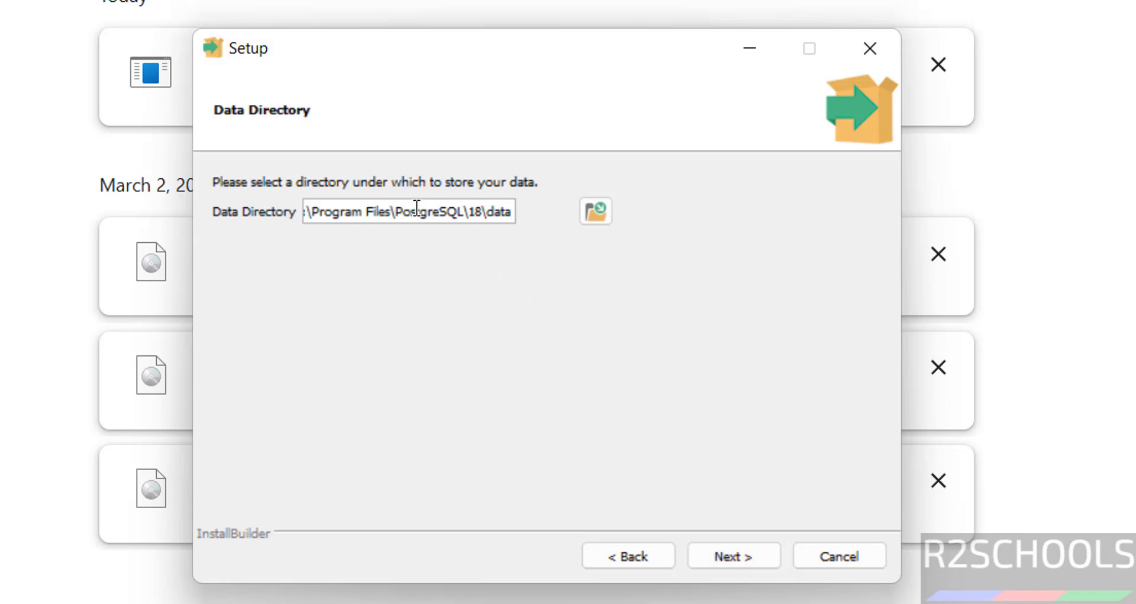
Keep the default data directory C:\Program Files\PostgreSQL\18\data
click(594, 211)
key(Escape)
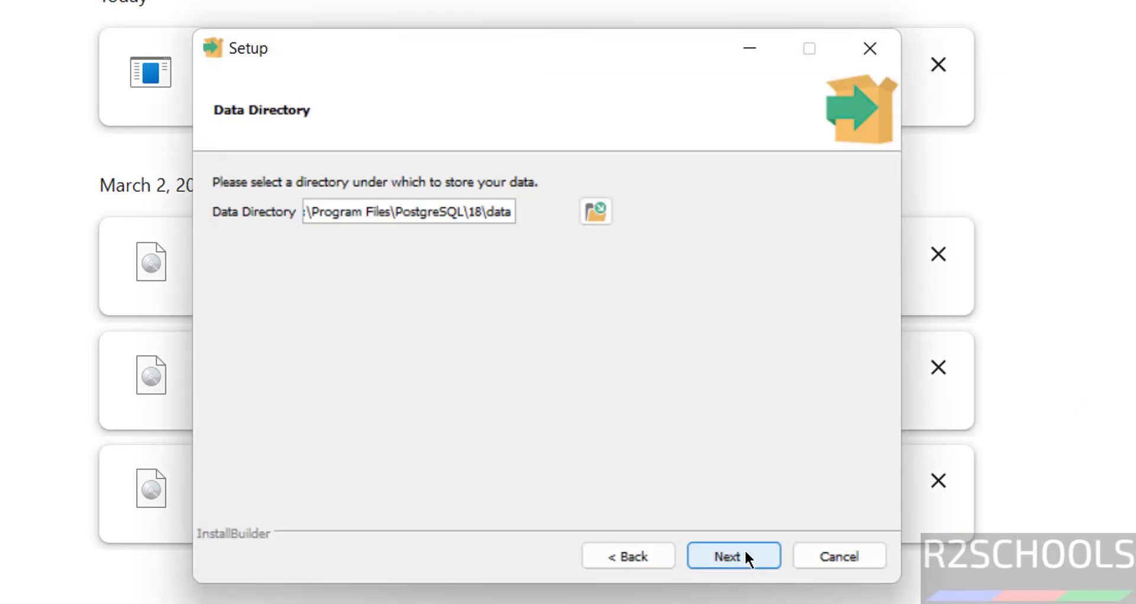
click(746, 555)
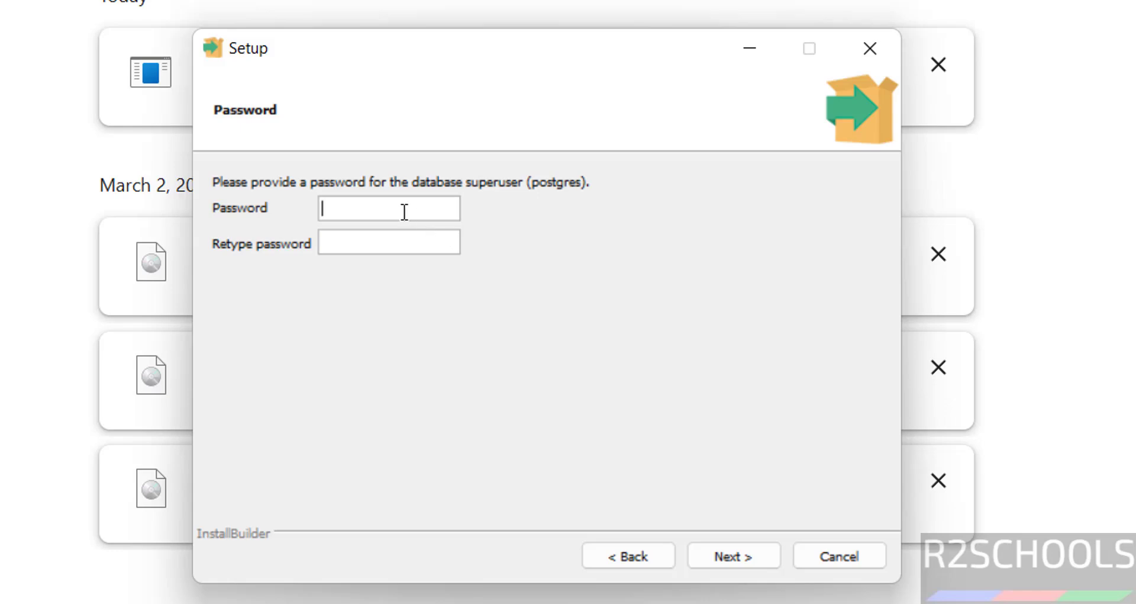
Enter and confirm the postgres superuser password
text(r2schools)
key(Tab)
text(r2schools)
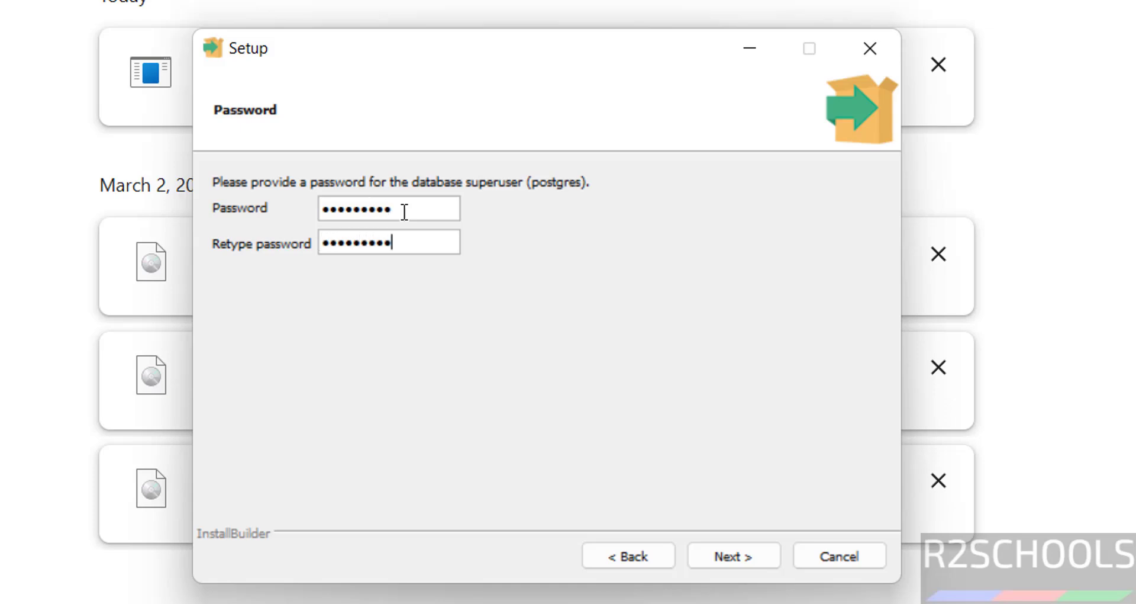
click(715, 555)
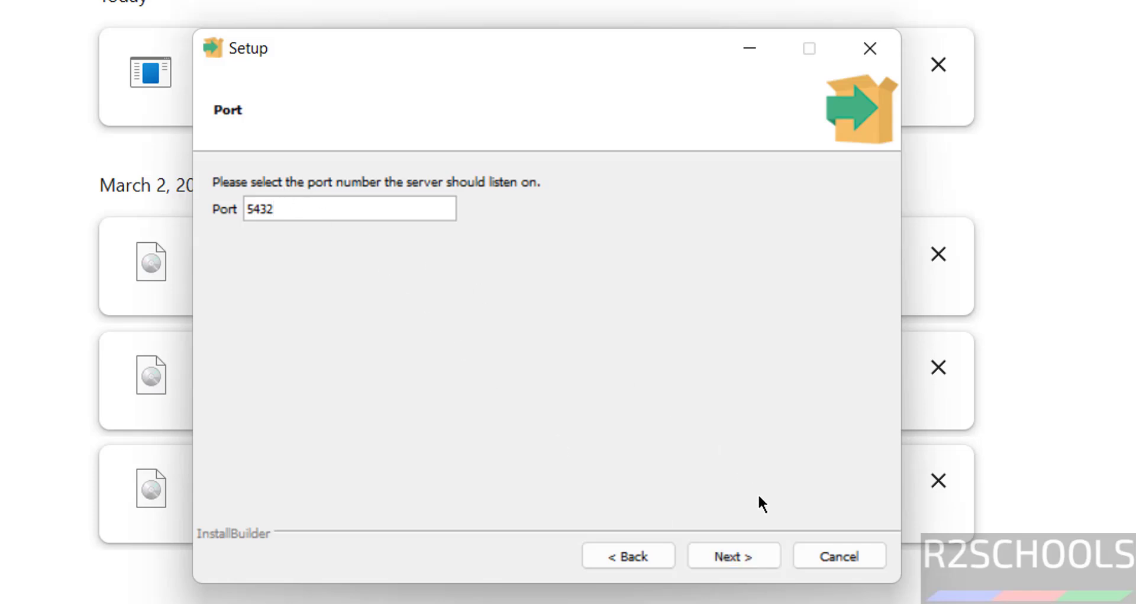
Keep port 5432 and the DEFAULT locale, accept the summary, and install PostgreSQL
click(741, 549)
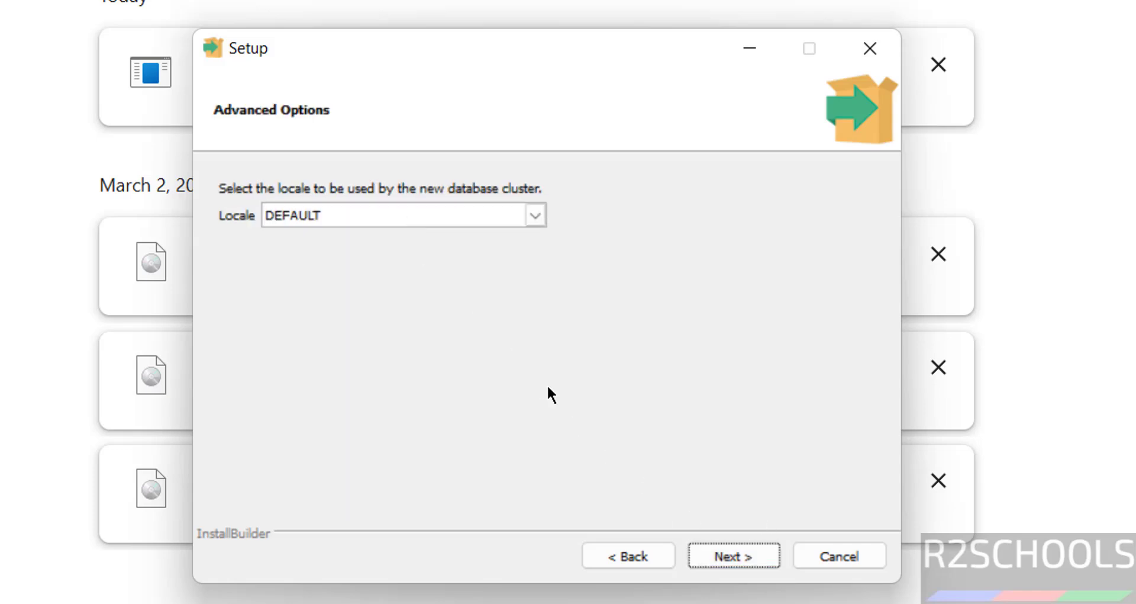
click(748, 560)
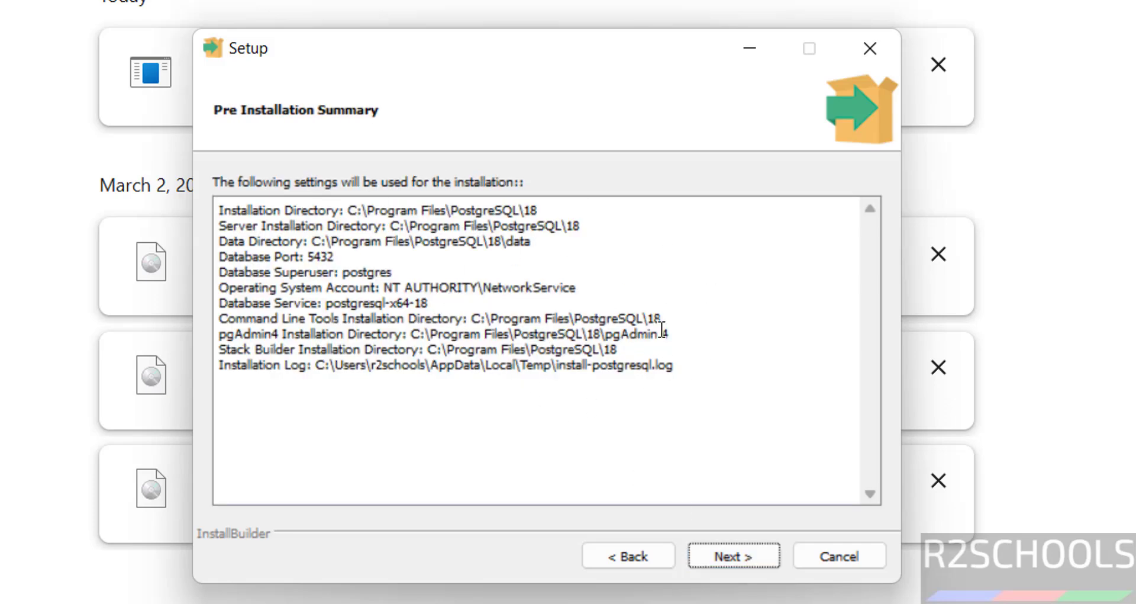
click(634, 562)
click(627, 560)
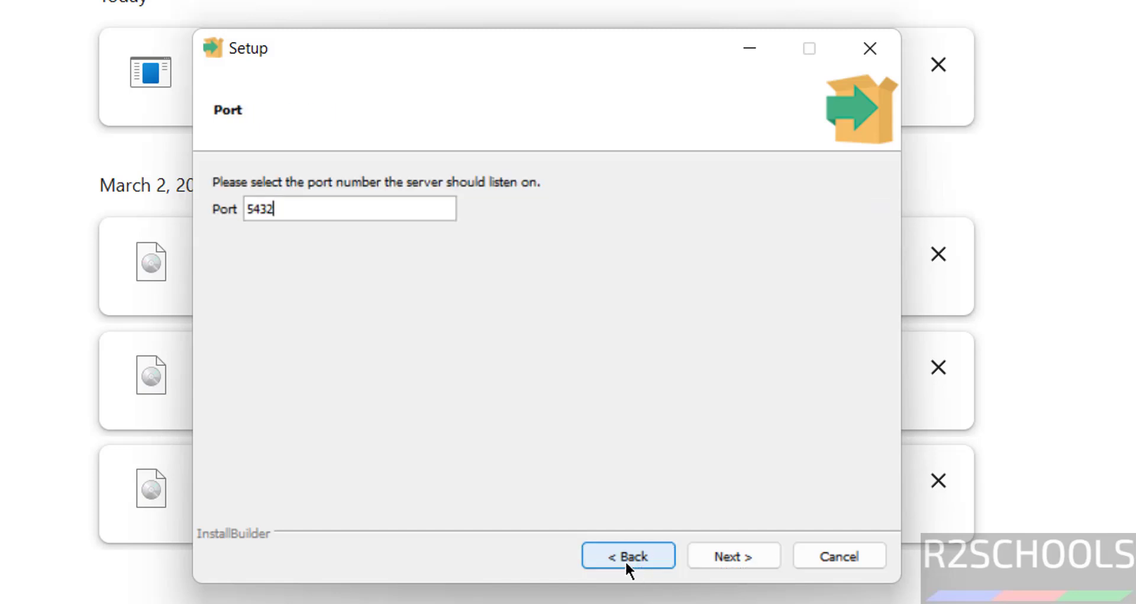
click(746, 551)
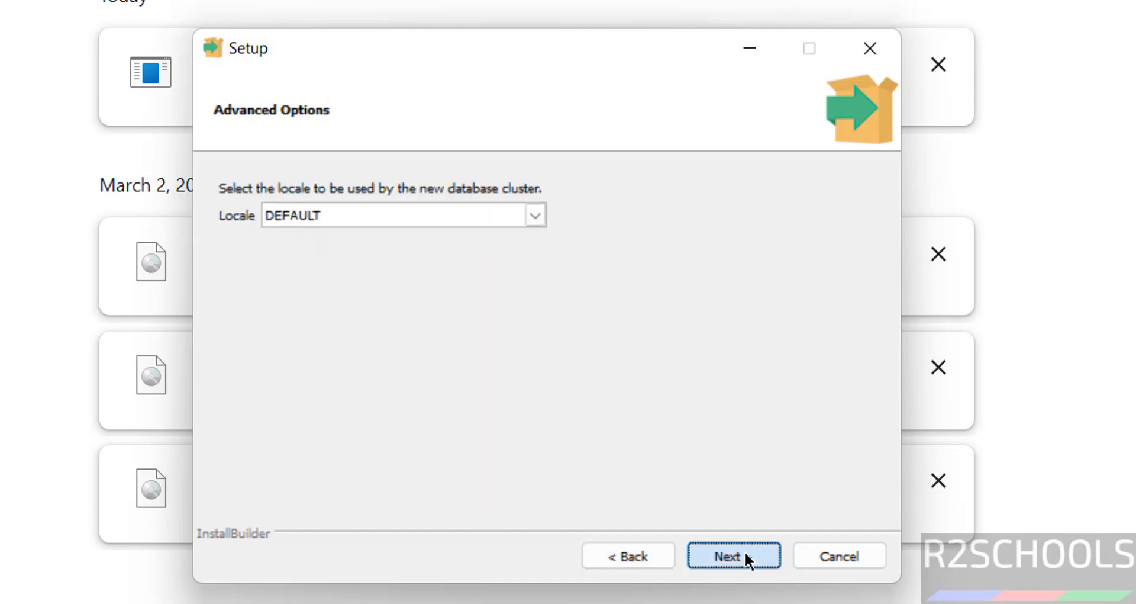
click(745, 552)
click(706, 555)
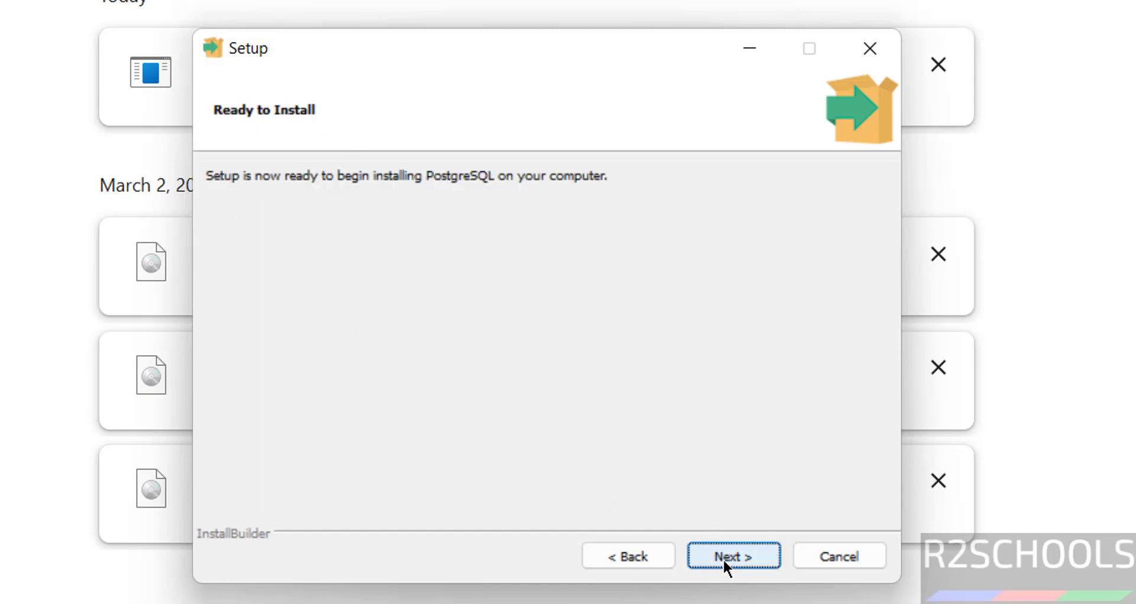
click(724, 558)
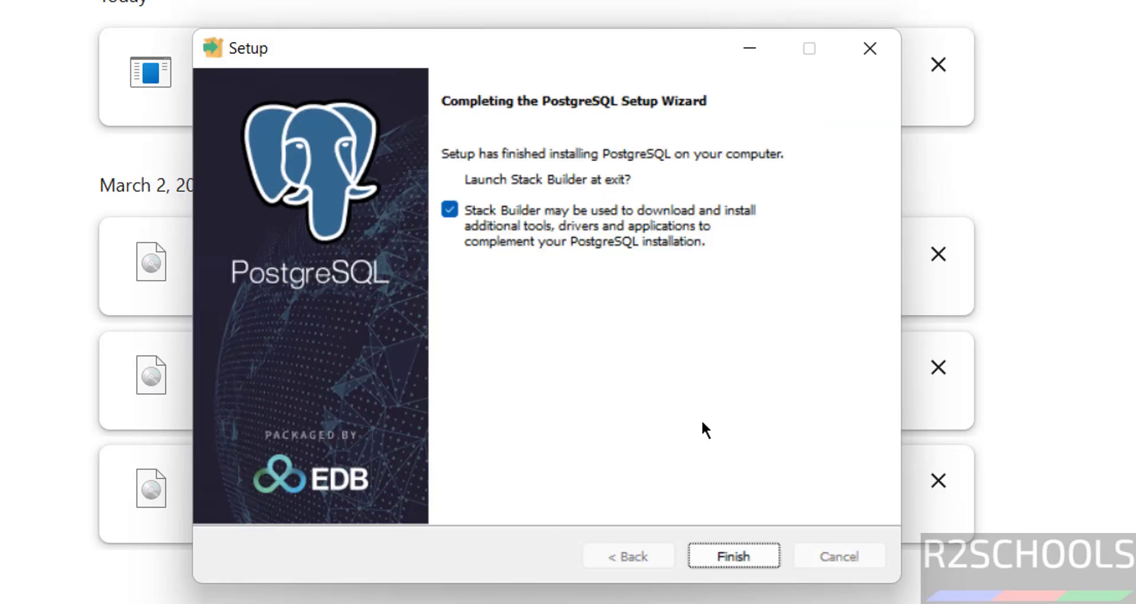
Finish setup with Stack Builder launch unchecked, then bring up the Start menu
click(485, 215)
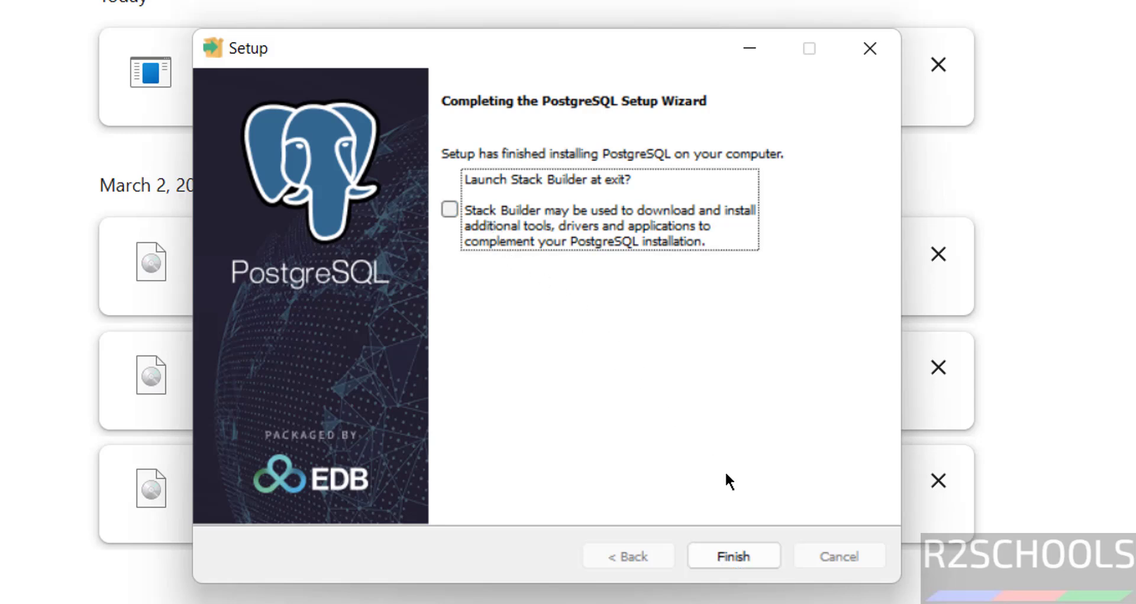
click(747, 556)
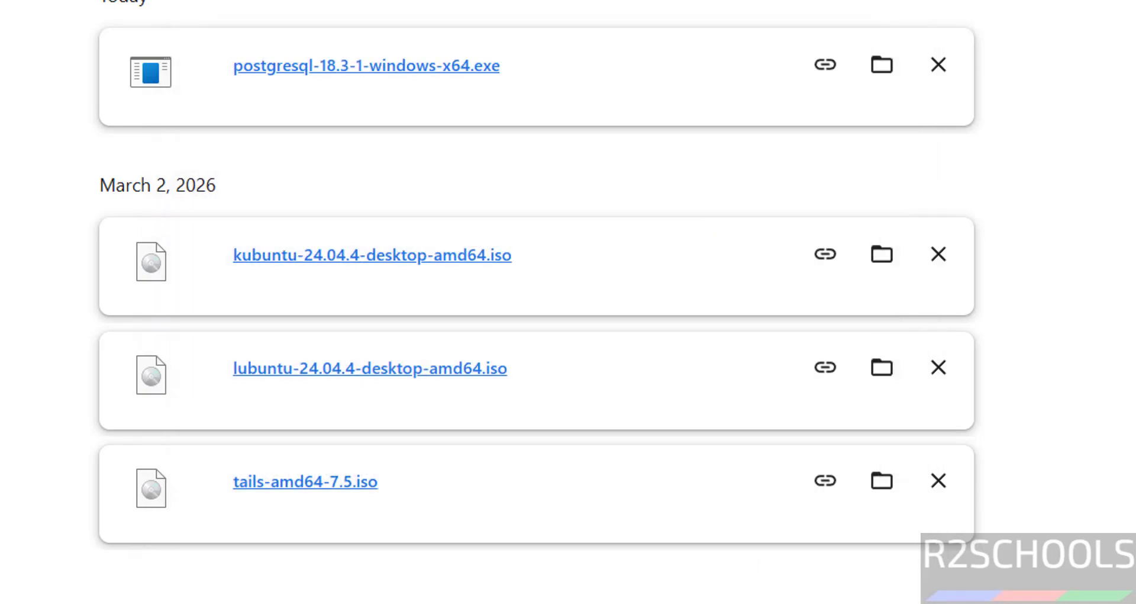
key(super)
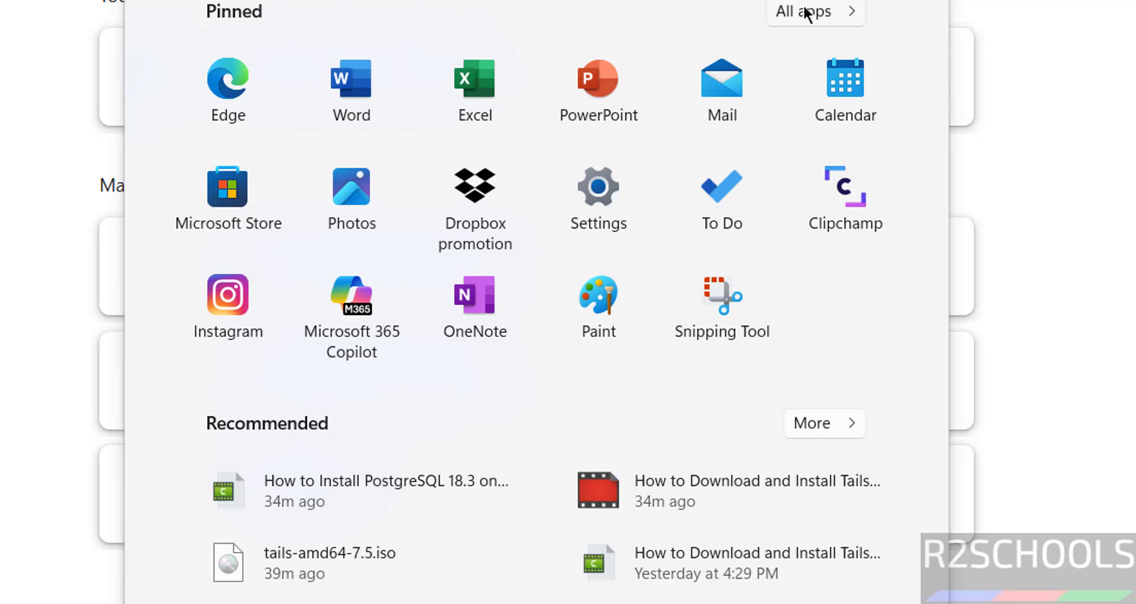
Launch SQL Shell (psql) from the PostgreSQL 18 folder under All apps
click(808, 11)
drag(938, 83, 992, 317)
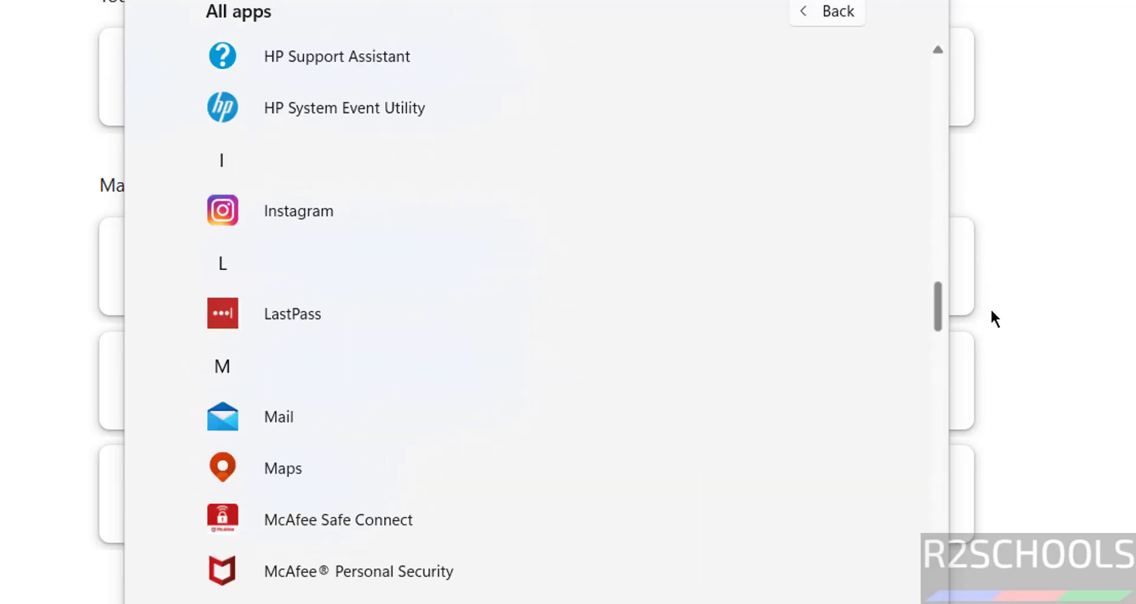
scroll(503, 198, down, 10)
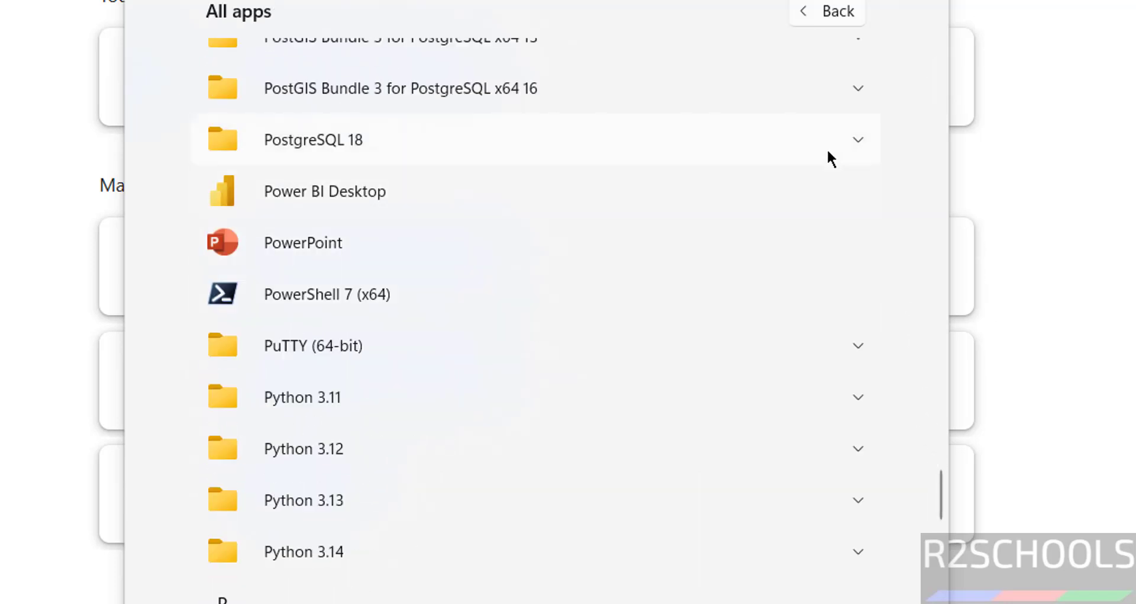
click(736, 138)
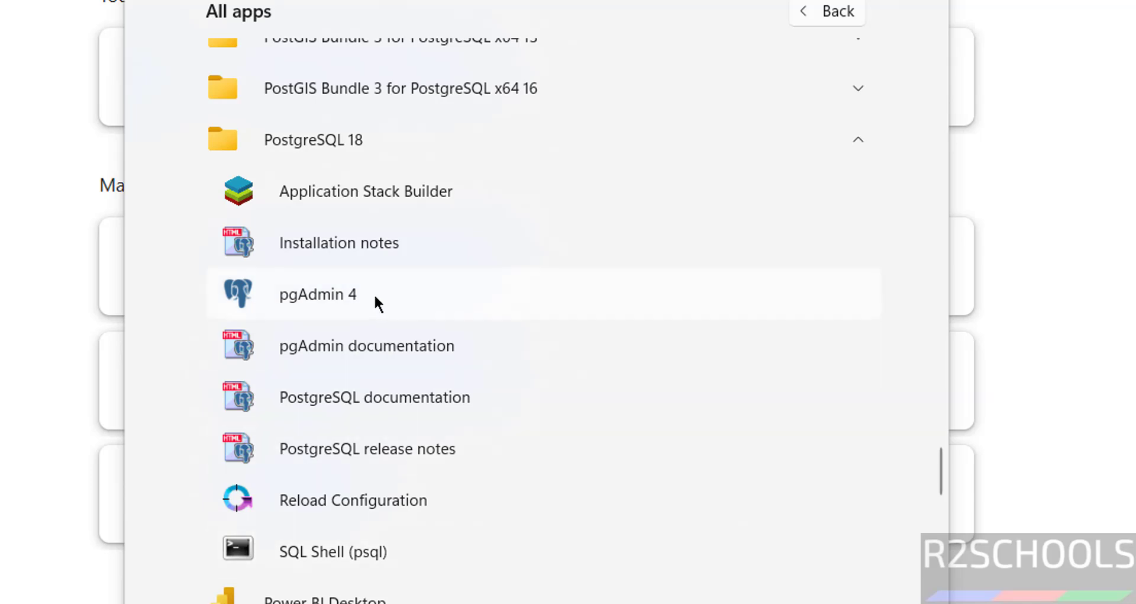
click(339, 556)
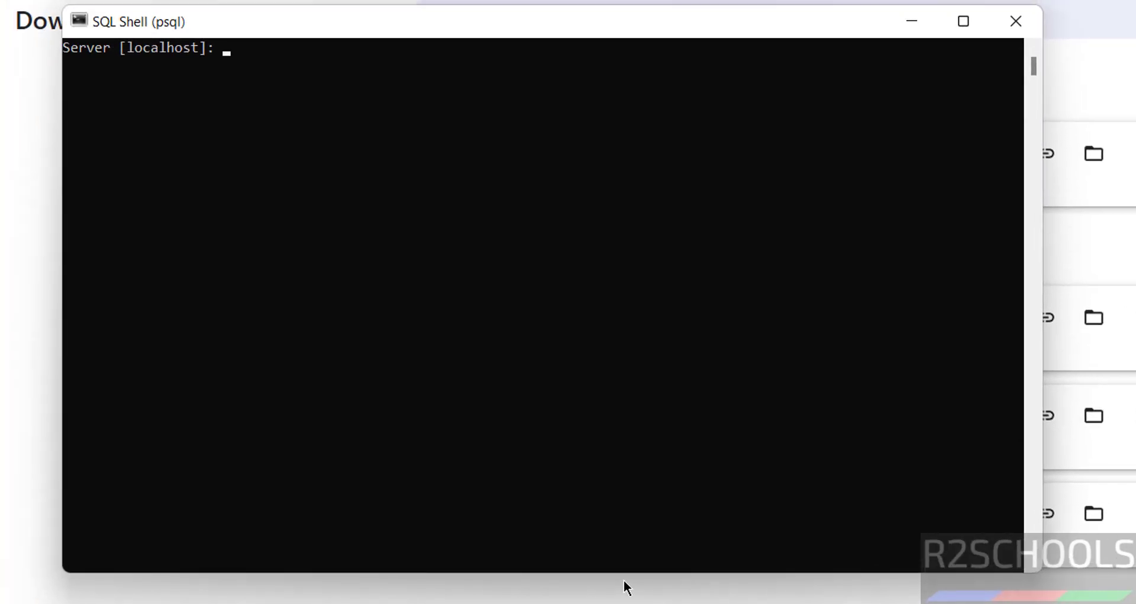
Set the psql console font to size 20 bold and dismiss the shortcut error
click(80, 22)
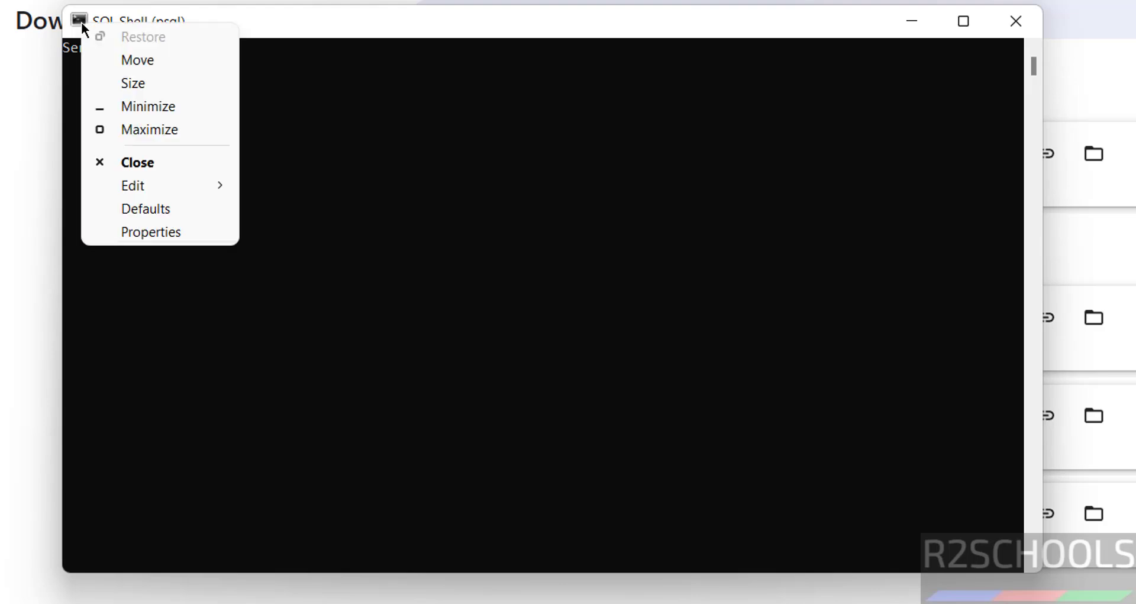
click(148, 232)
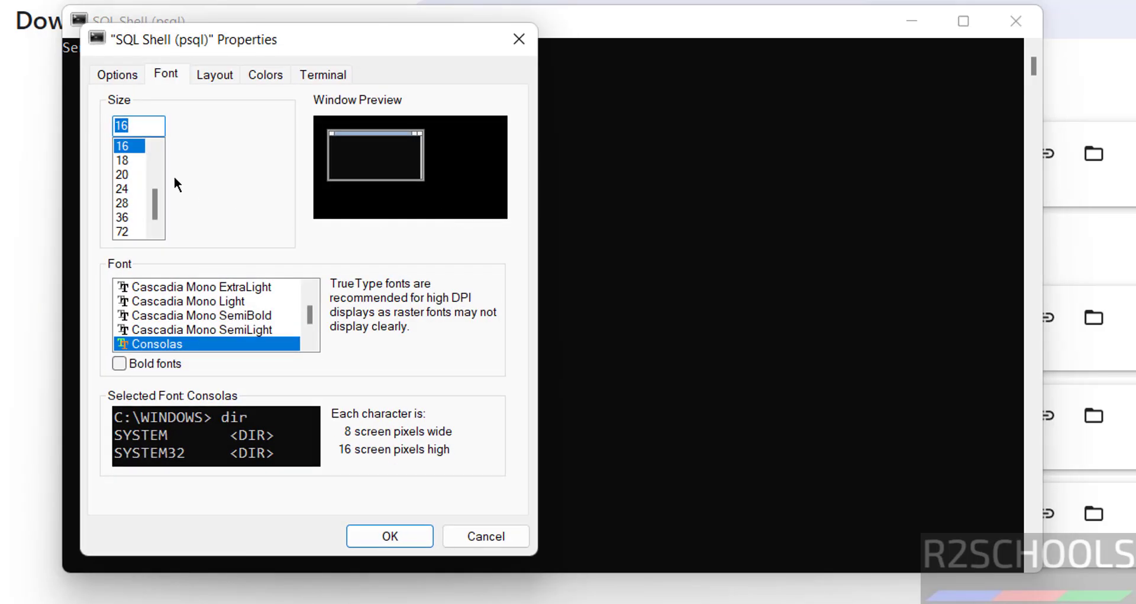
click(140, 173)
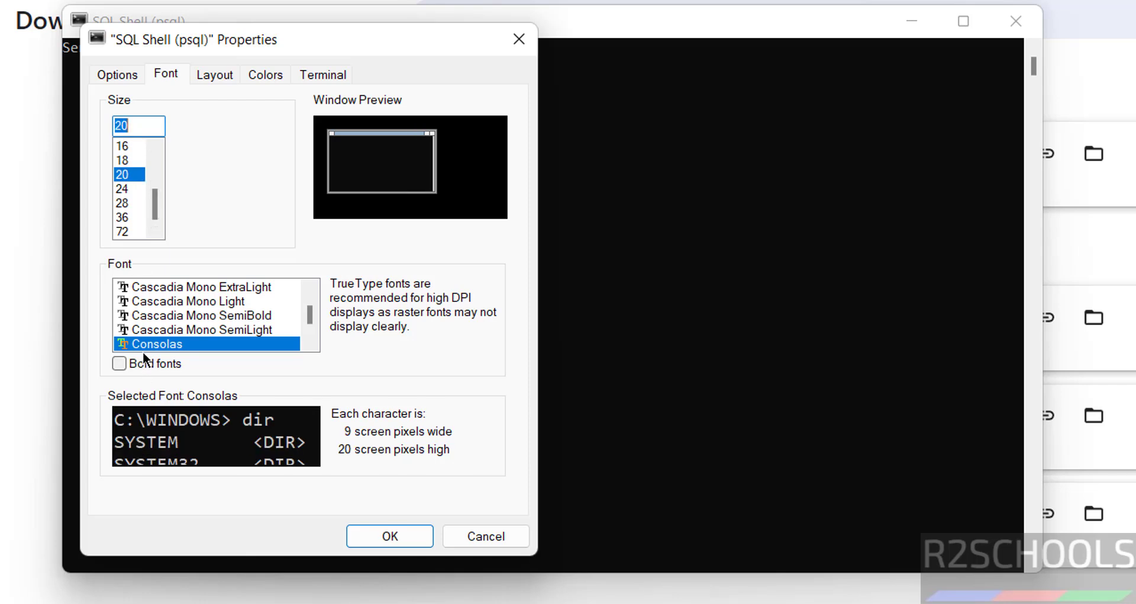
click(143, 363)
click(391, 536)
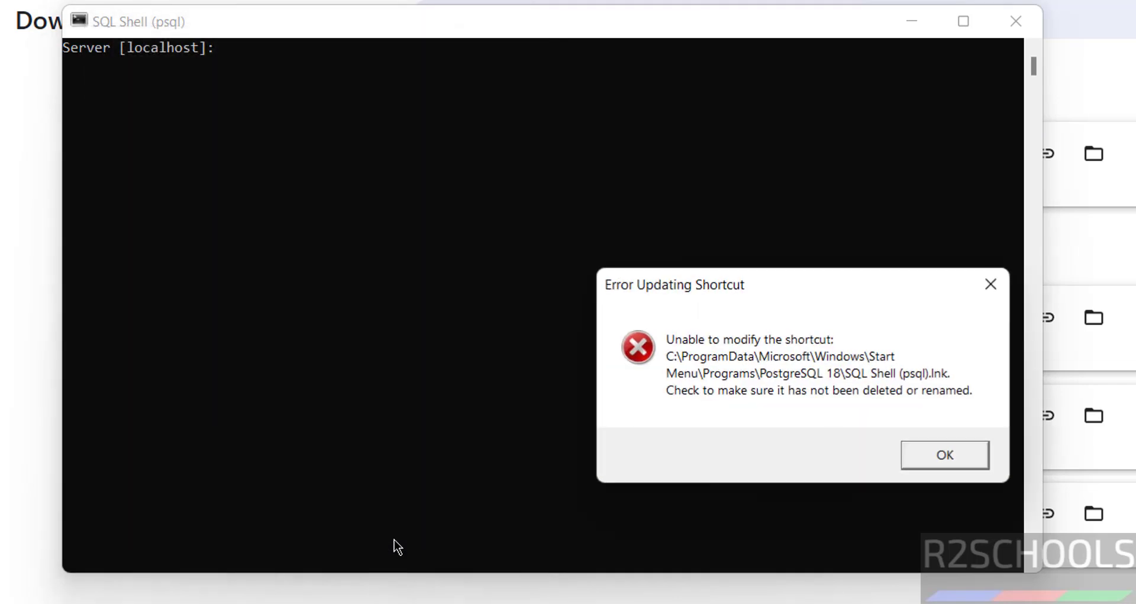
click(926, 453)
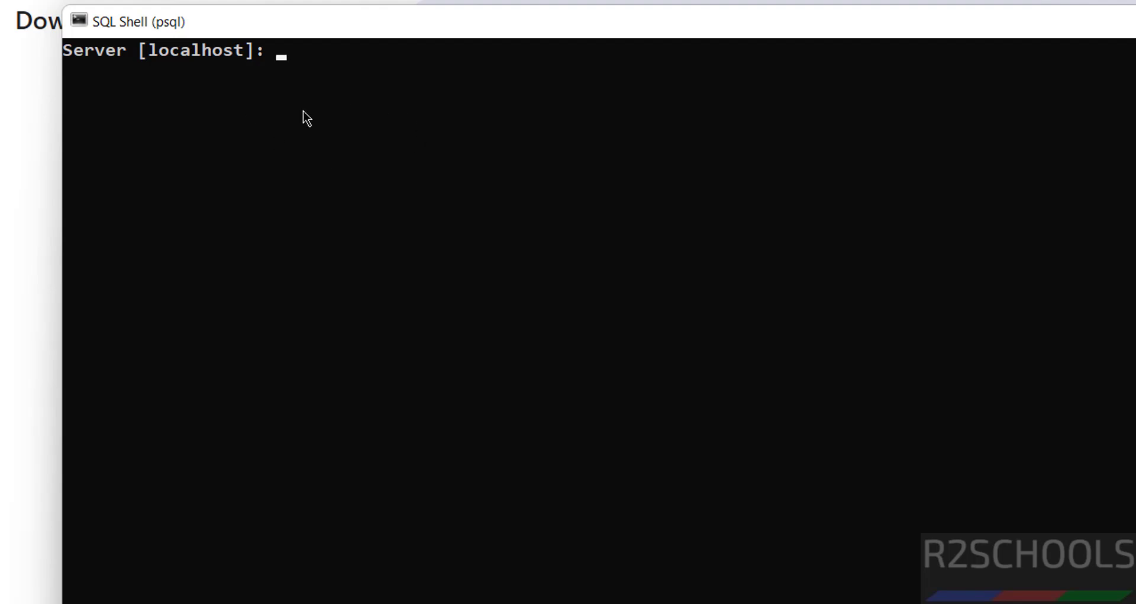
Log in to localhost postgres with default settings and run select version(); to see 18.3
key(Return)
key(Return)
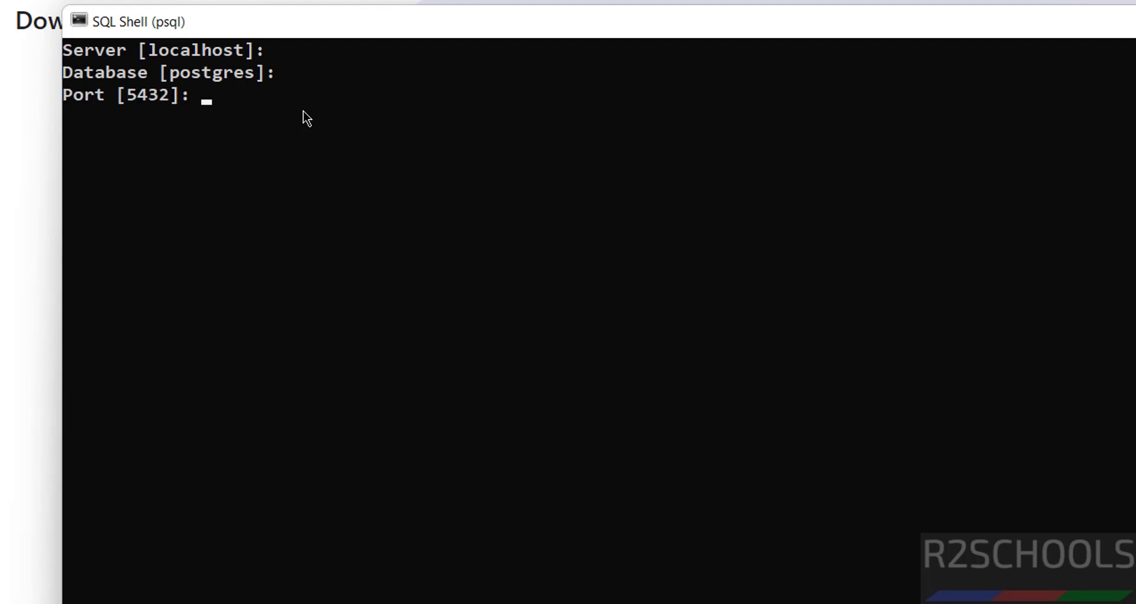
key(Return)
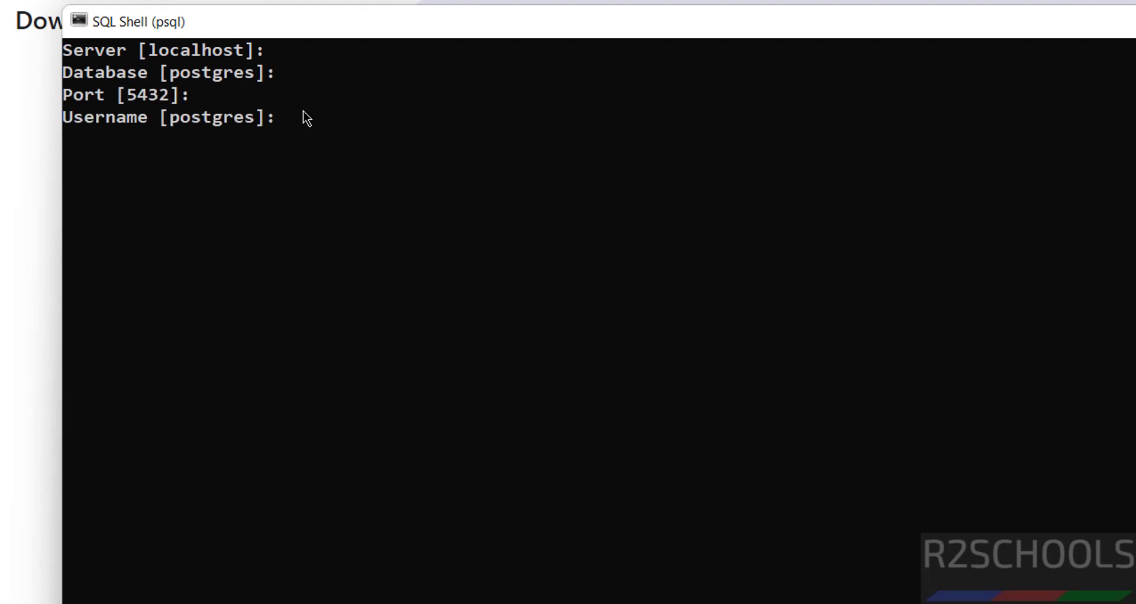
key(Return)
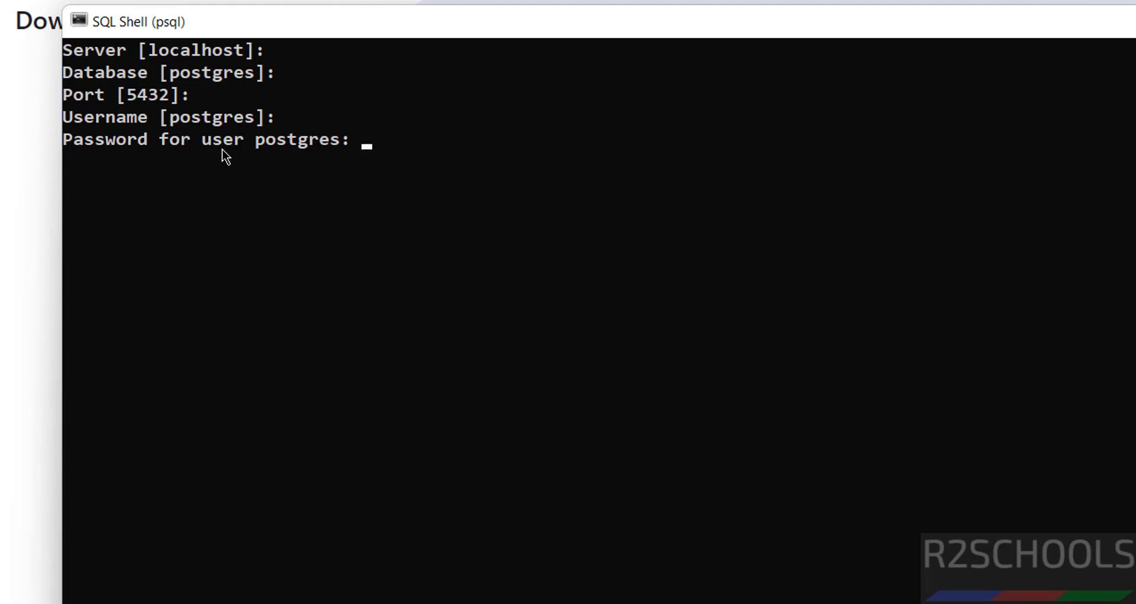
key(Return)
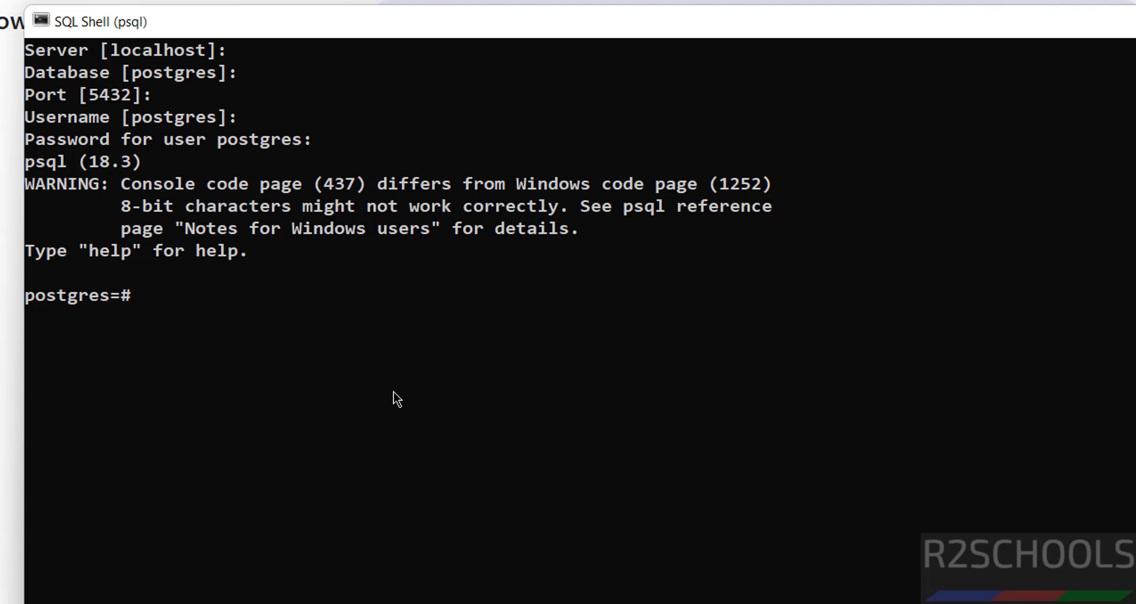
text(elect ver)
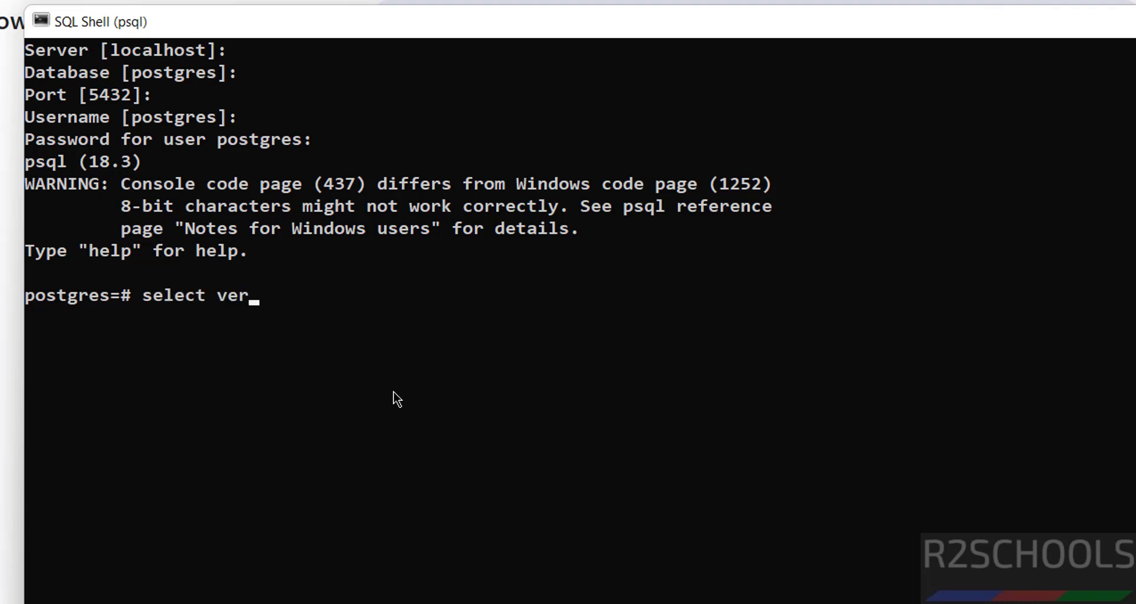
text(sion();)
key(Return)
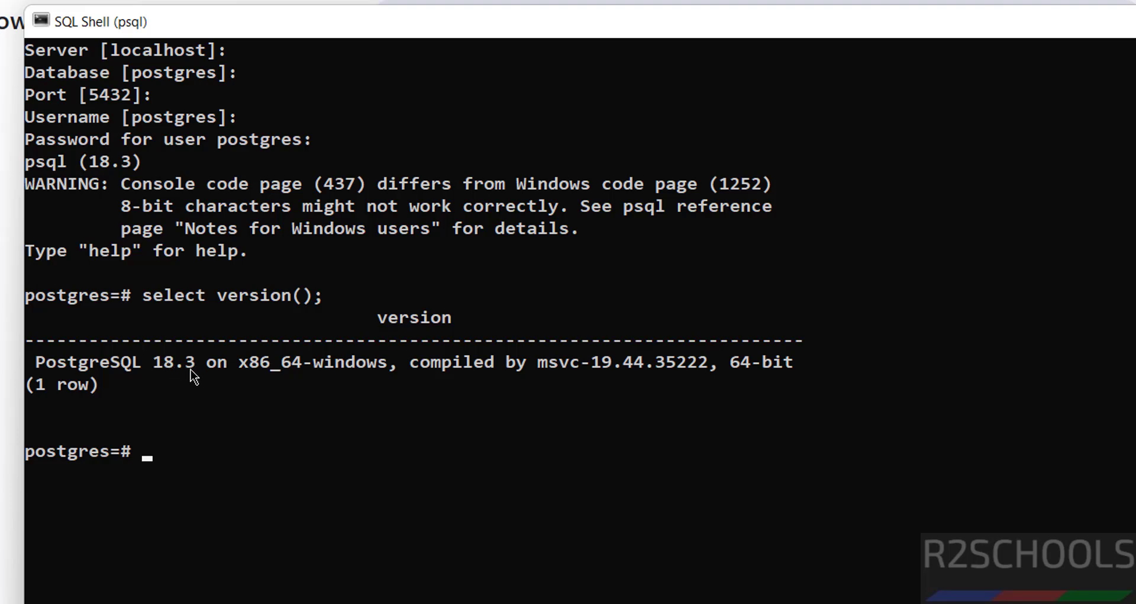
List the server's databases with \l and a select datname from pg_database query
text(\l)
key(Return)
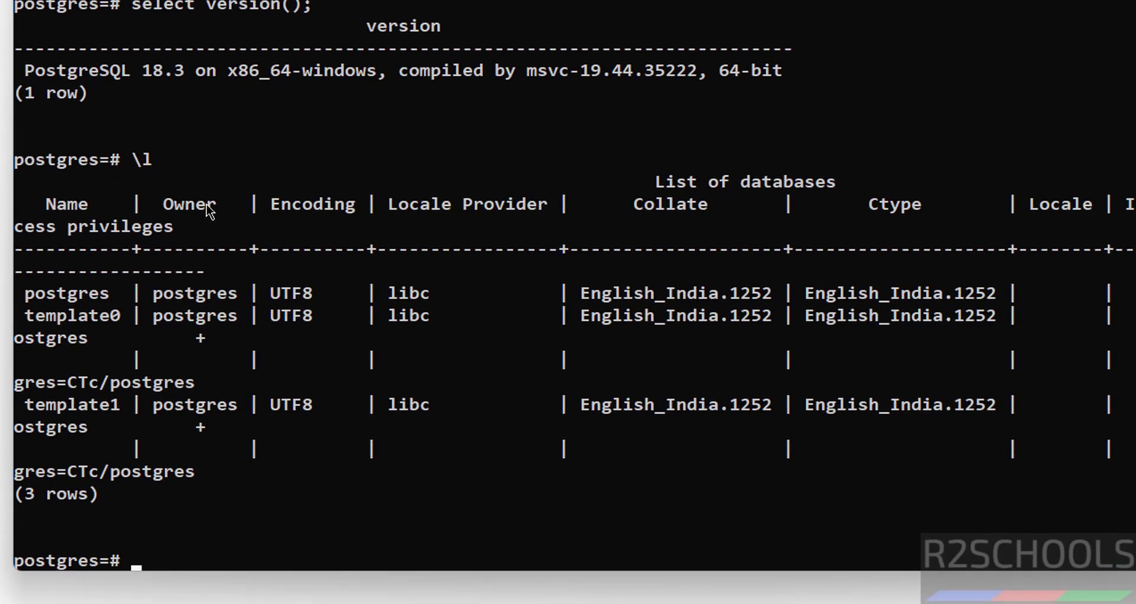
text(select datname f)
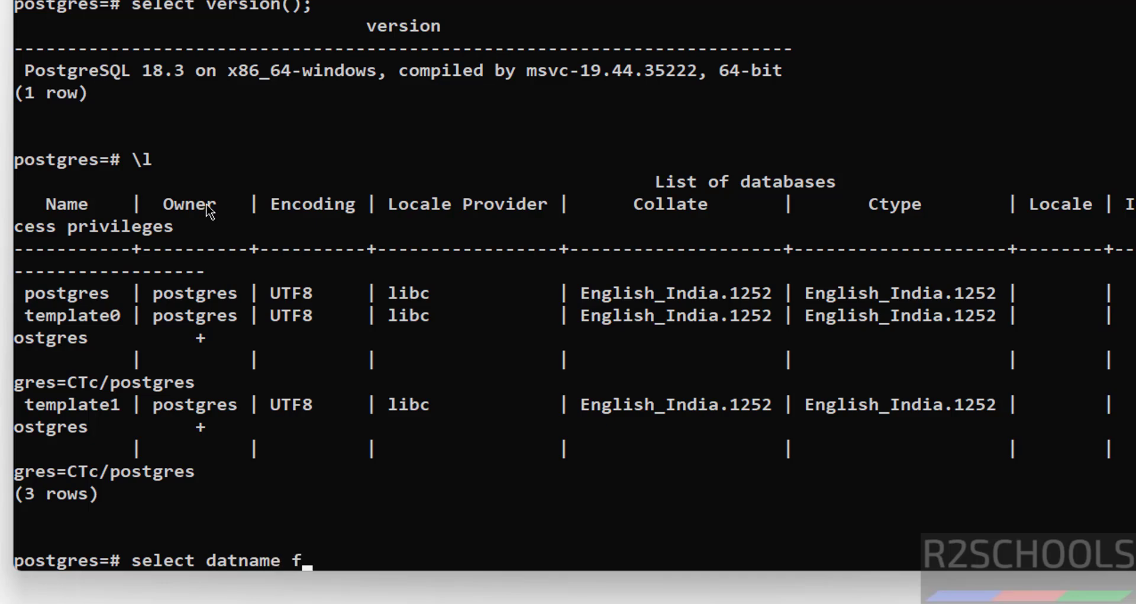
text(rom pg_database;)
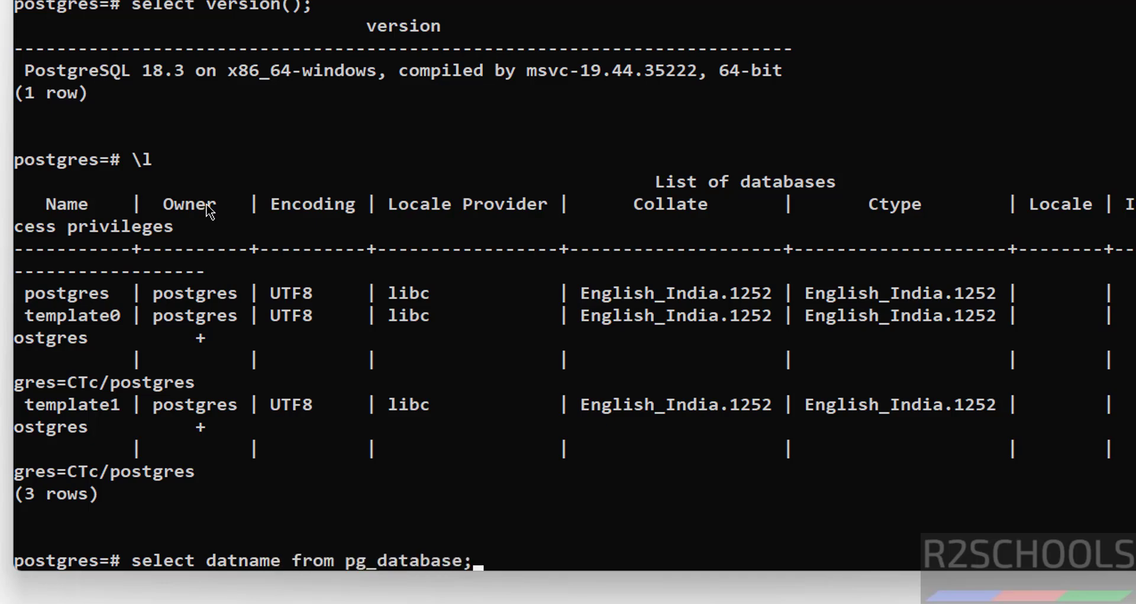
key(Return)
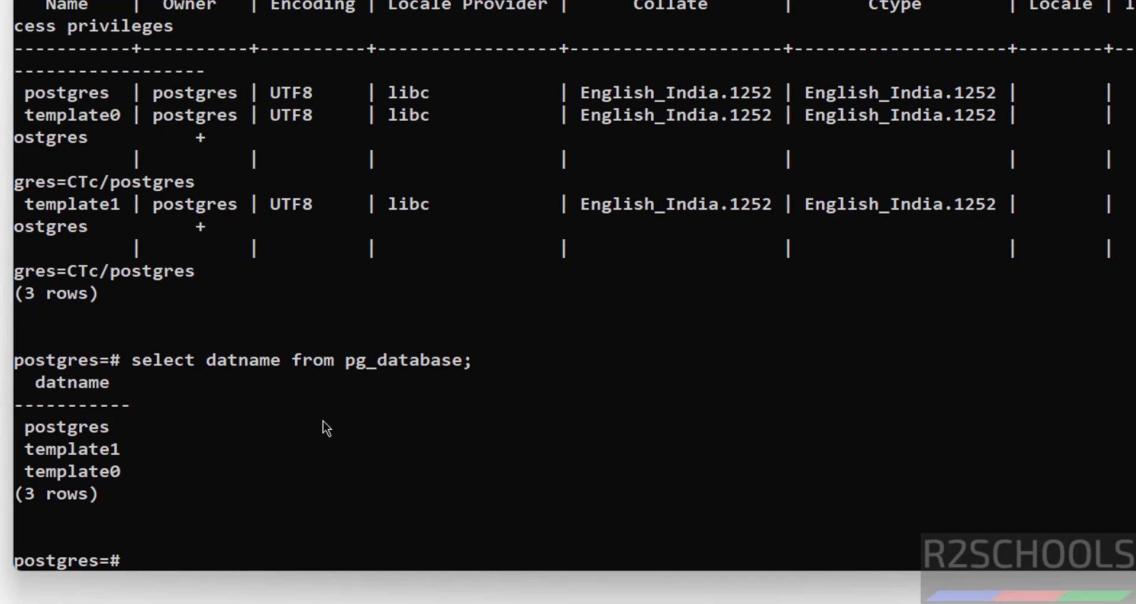
Create database fin and rerun \l to confirm it appears among four databases
text(create database)
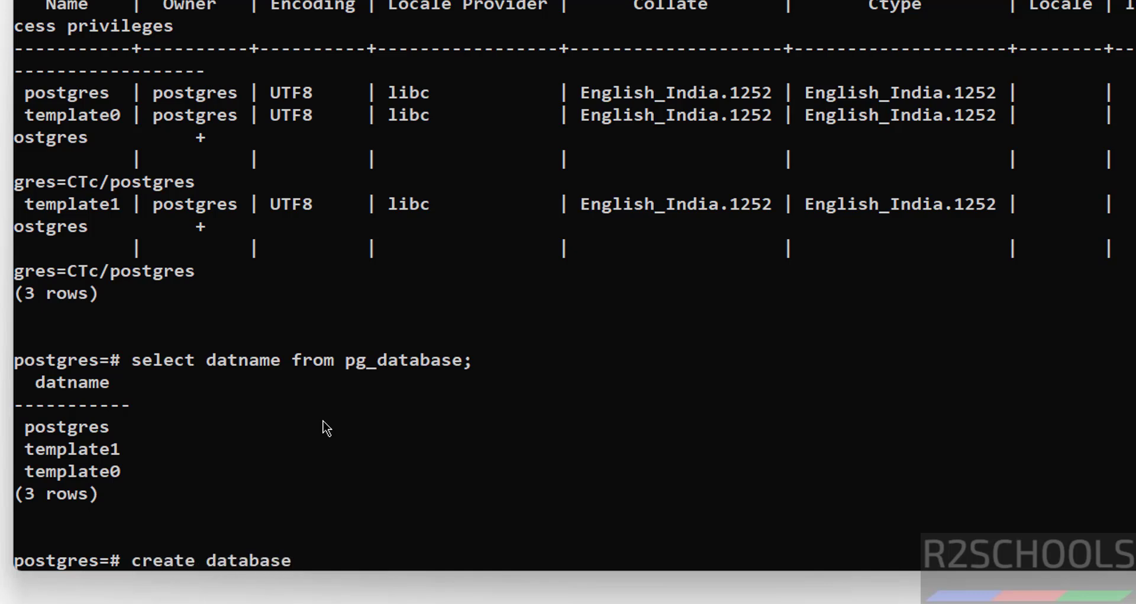
text( fin;)
key(Return)
text(show d)
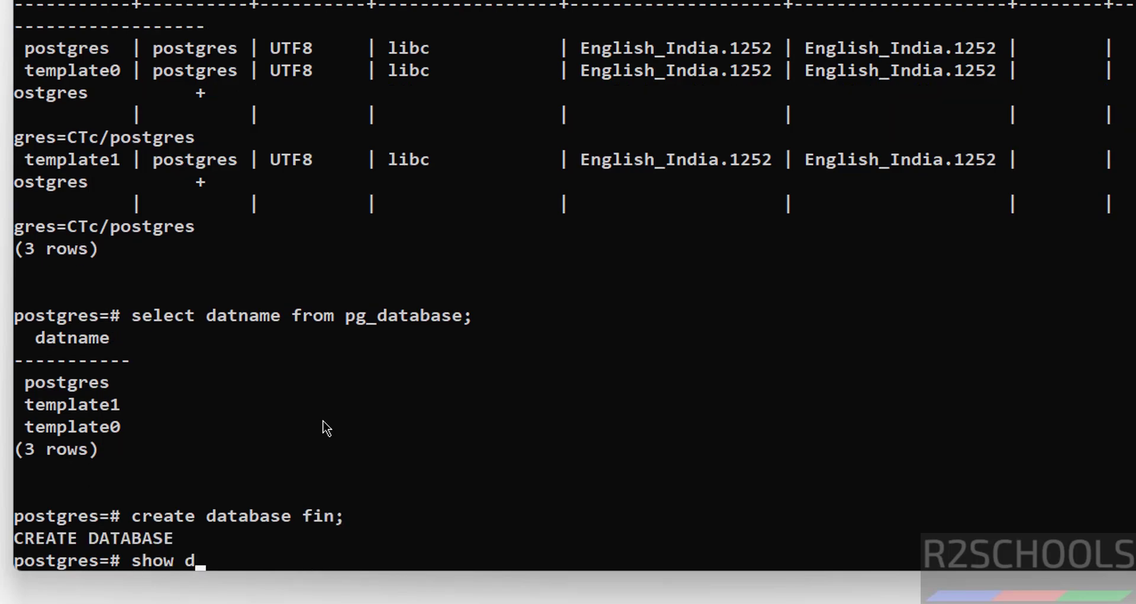
text(atabases;)
key(Return)
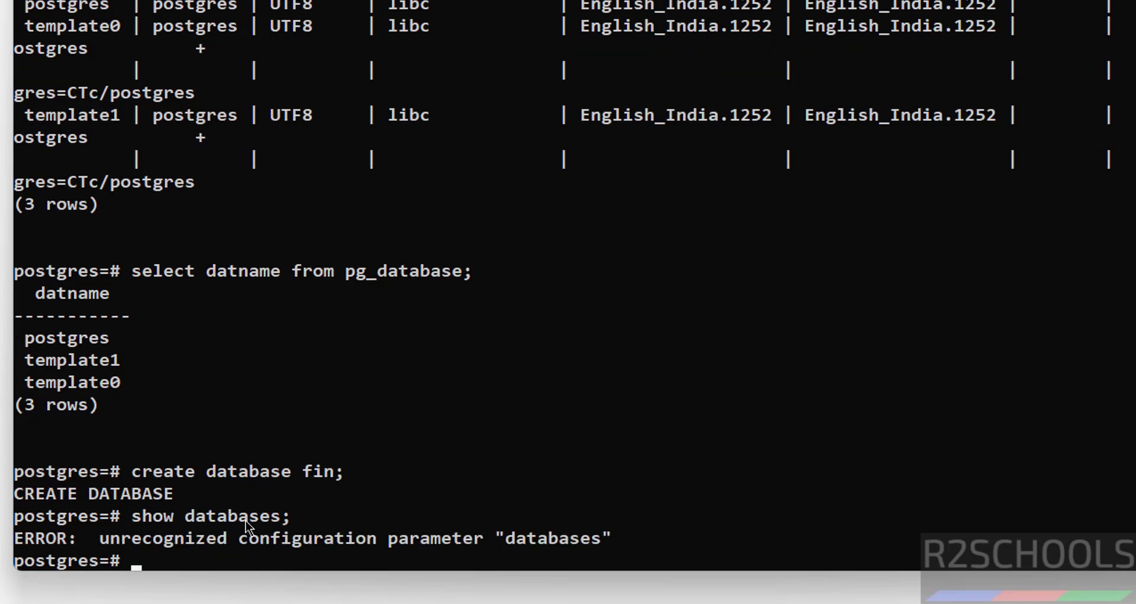
text(\l)
key(Return)
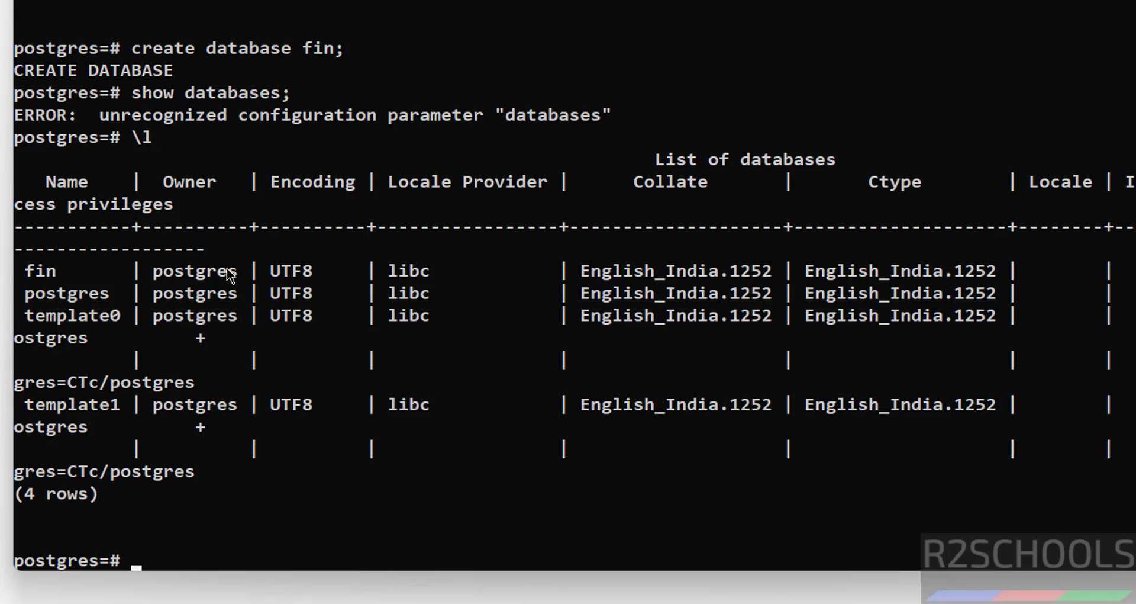
Connect to the fin database with \c fin and list its tables
text(\c fin)
key(Return)
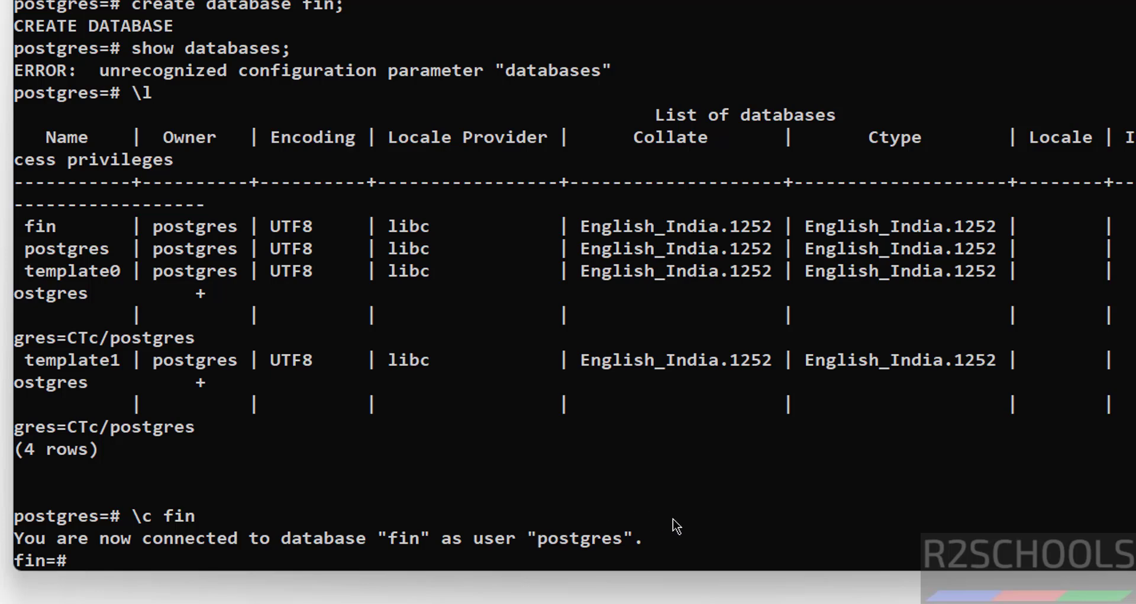
text(\dt)
key(Return)
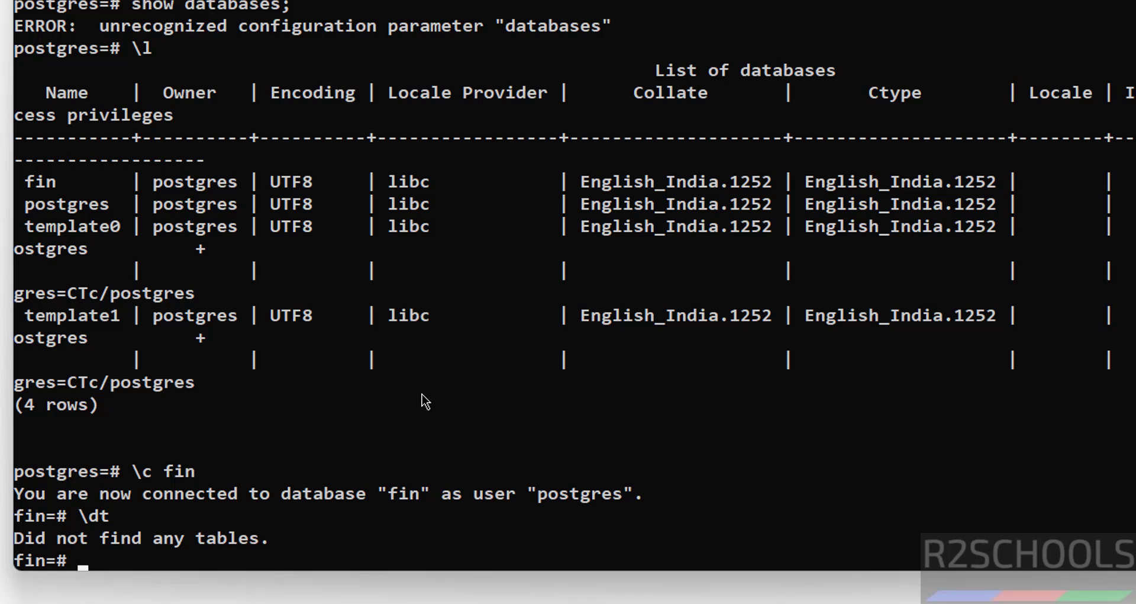
Create table customer (cno int primary key, cname varchar(100) not null) and confirm it with \dt
text(create table)
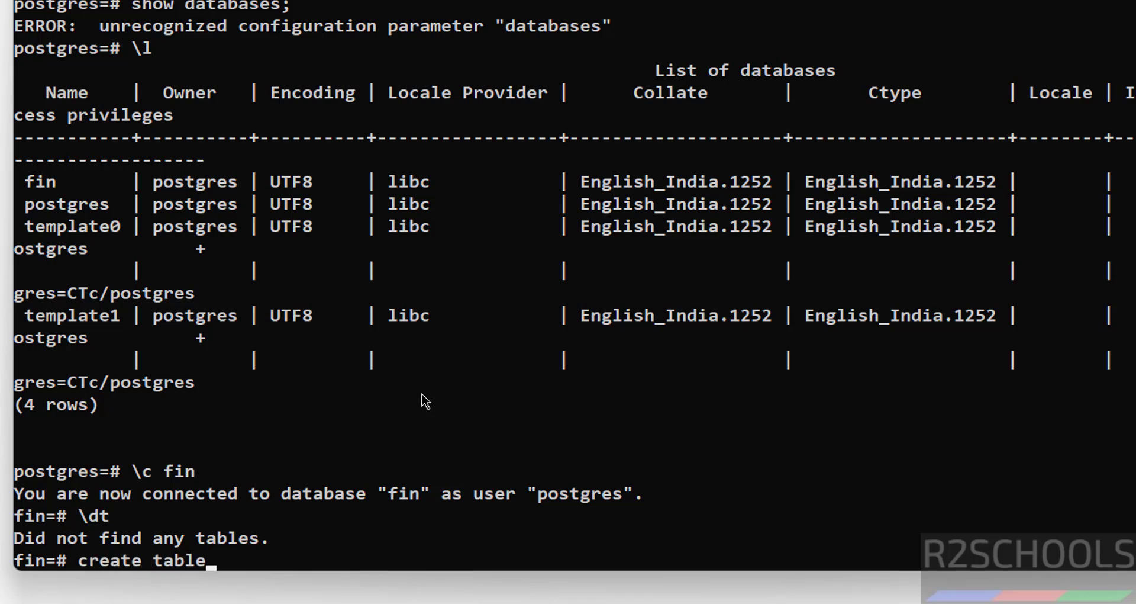
text( customer()
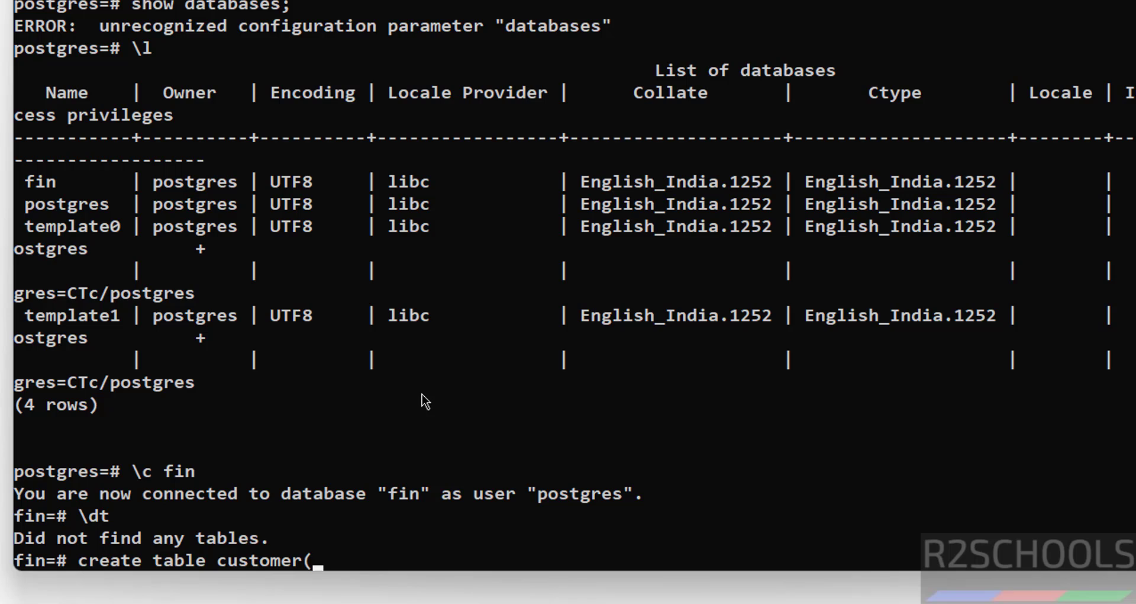
text(cno)
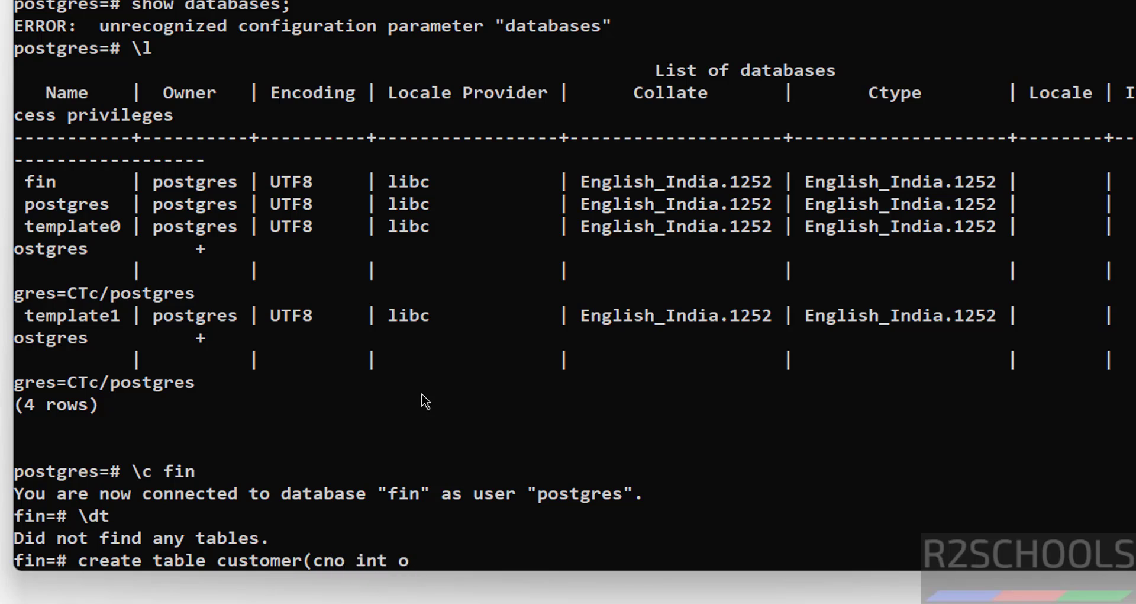
key(BackSpace)
text(primary key)
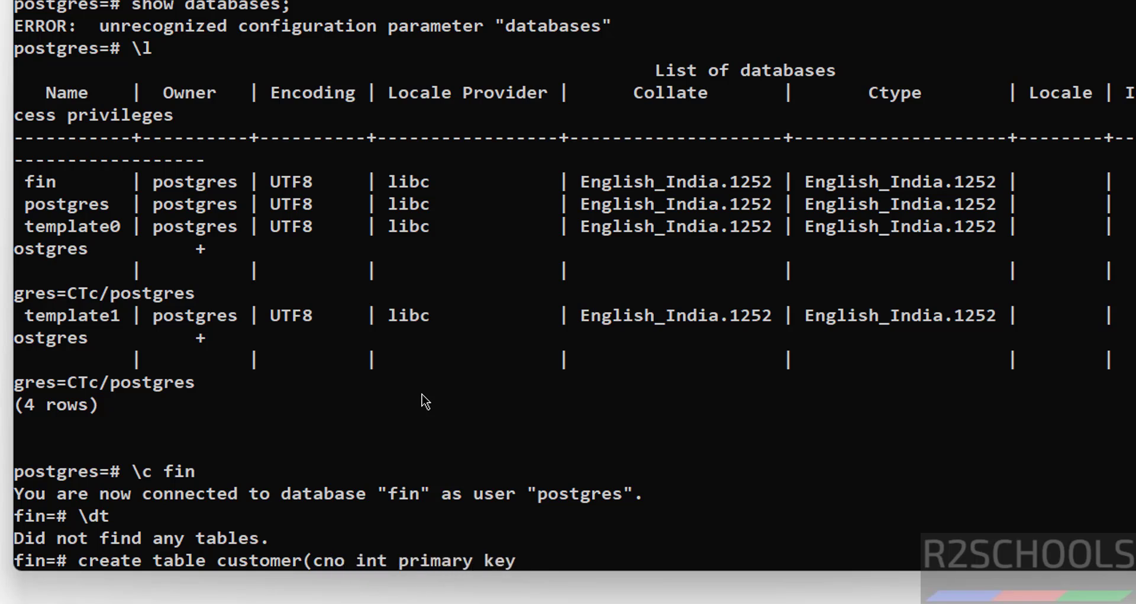
text(, cname varcha)
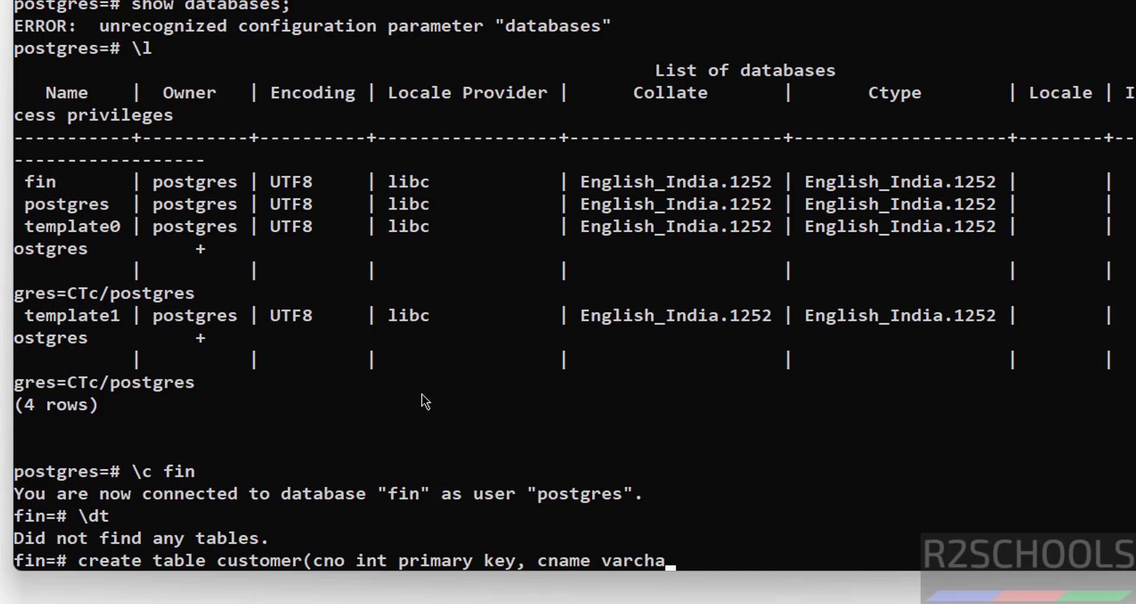
text(r(100))
key(BackSpace)
key(BackSpace)
text() not null);)
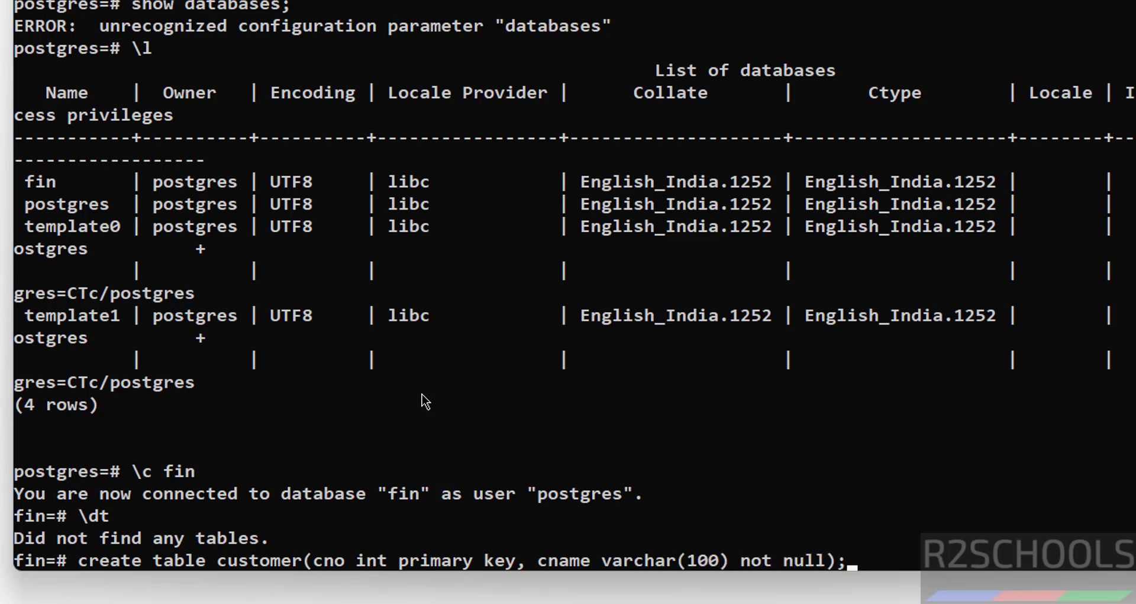
key(Return)
text(\dt)
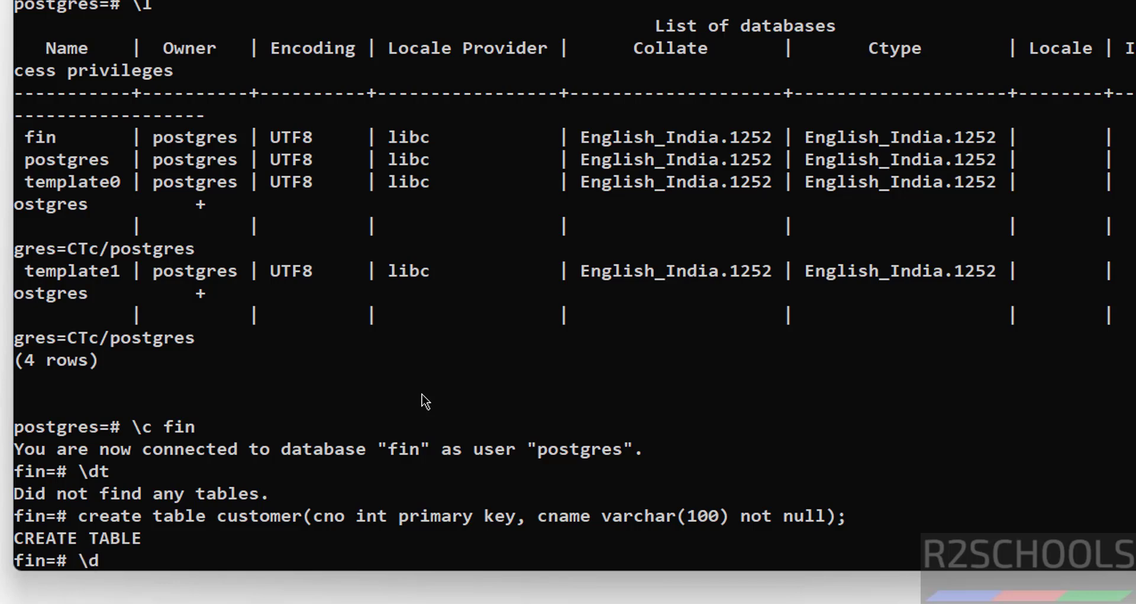
key(Return)
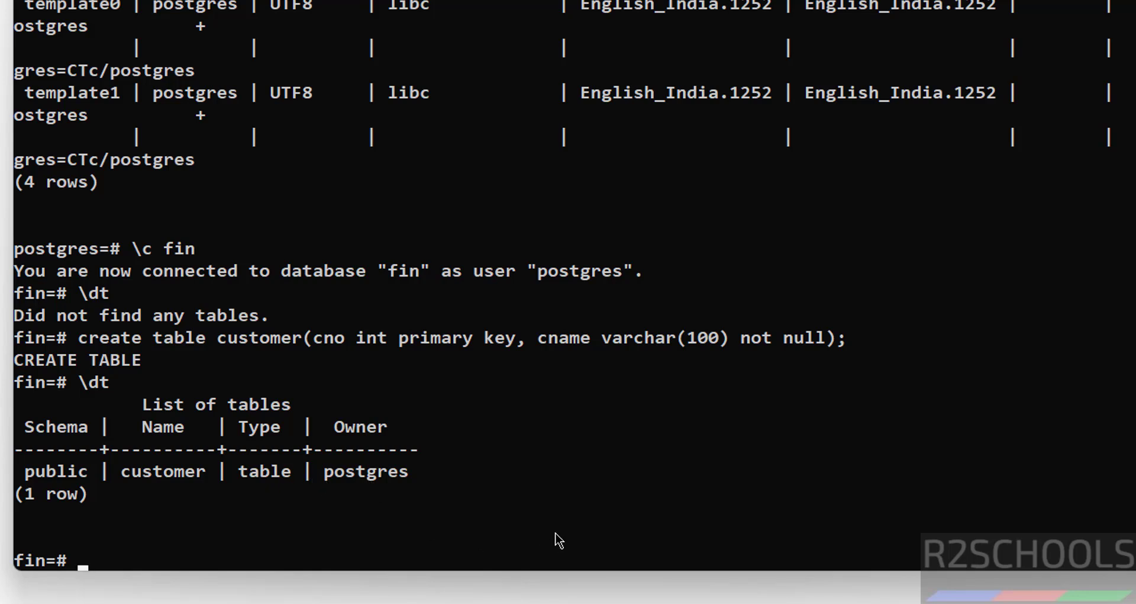
Insert customers 100 and 101, each with a customer name, into the customer table
text(insert in)
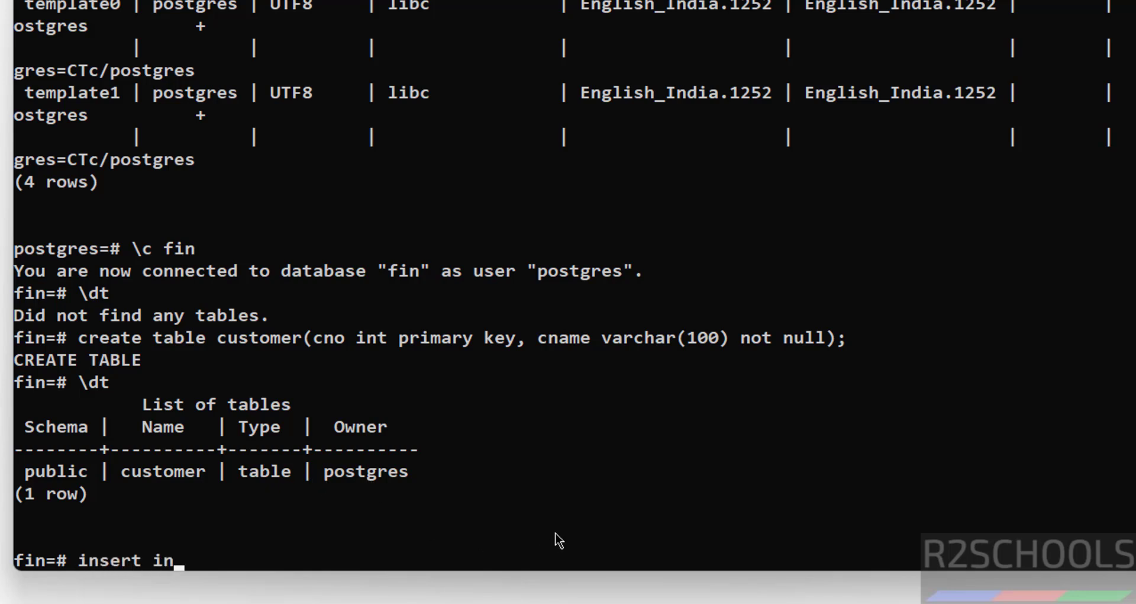
text(t oc)
key(BackSpace)
key(BackSpace)
key(BackSpace)
text(o customer values)
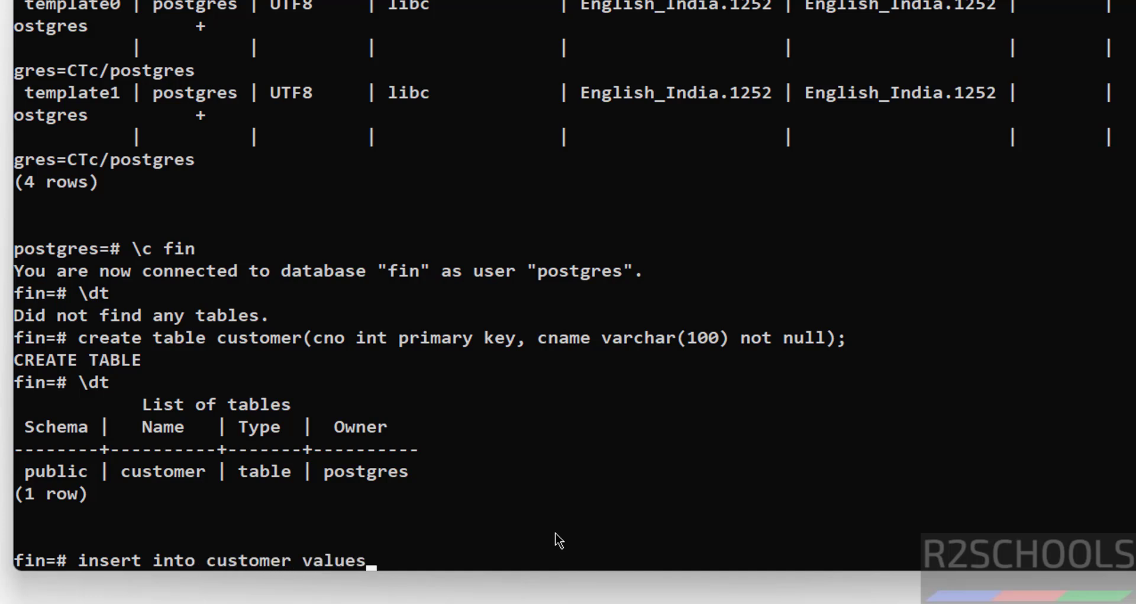
text((100,'David');)
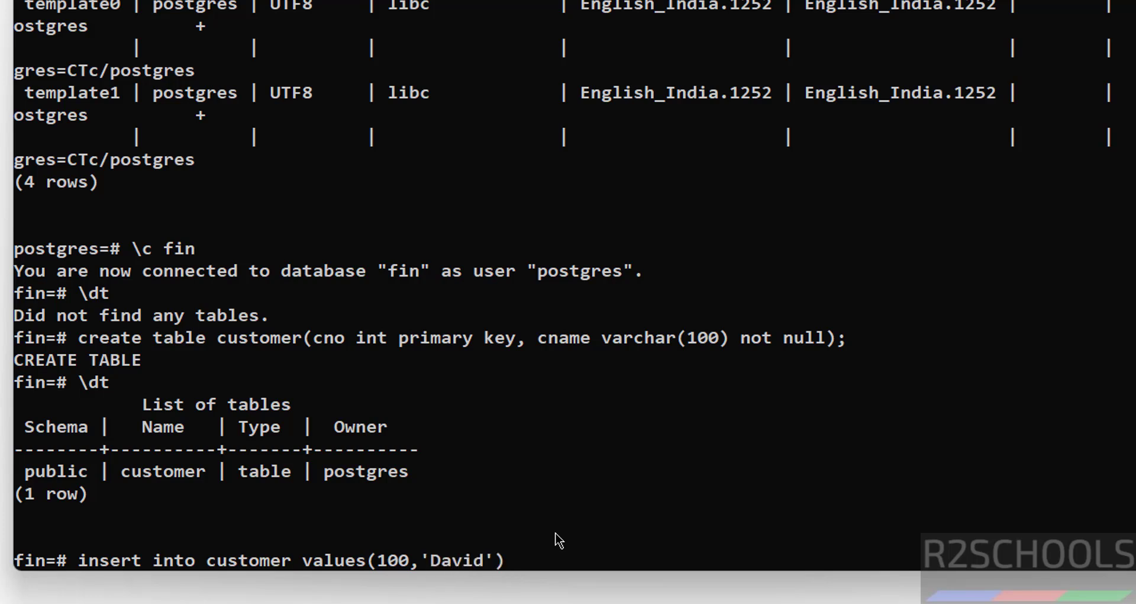
key(Return)
key(Up)
key(Left)
key(Left)
key(Left)
key(Left)
key(Left)
key(Left)
key(Left)
key(Left)
key(Left)
key(Left)
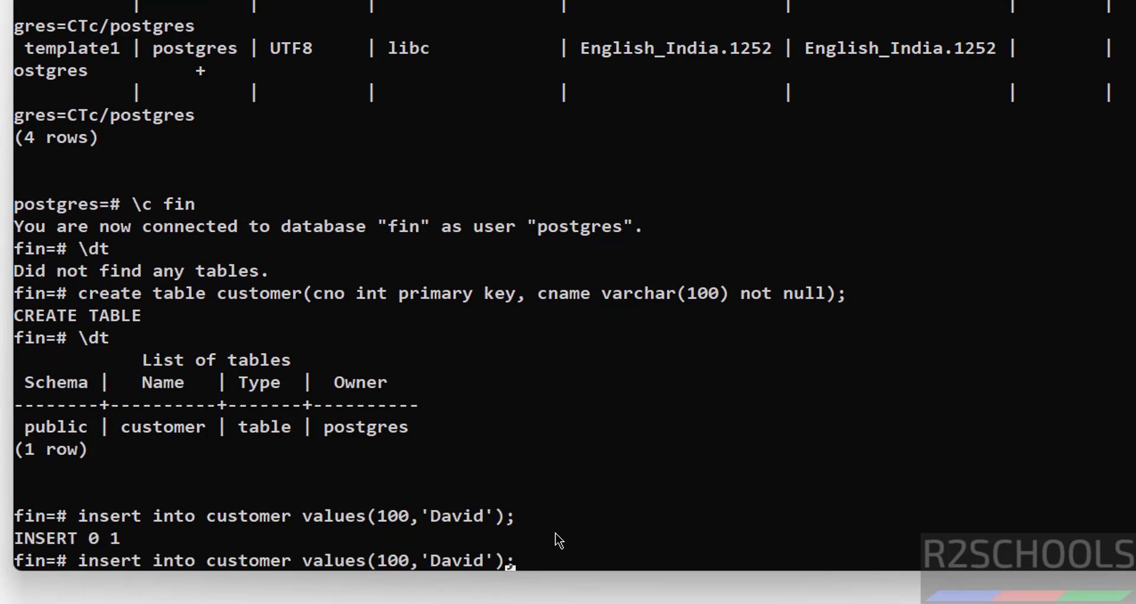
key(BackSpace)
text(1)
key(Right)
key(Right)
key(Delete)
key(Delete)
key(Delete)
key(Delete)
key(Delete)
text(James)
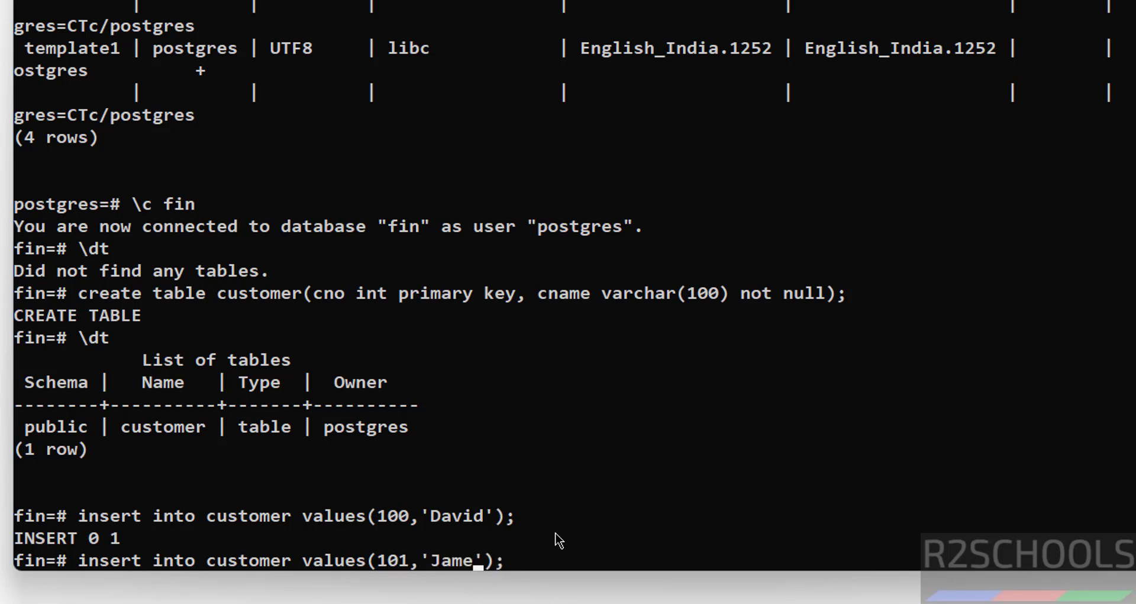
key(Return)
Show all customer rows with select * from customer, then list database roles with \du
text(select )
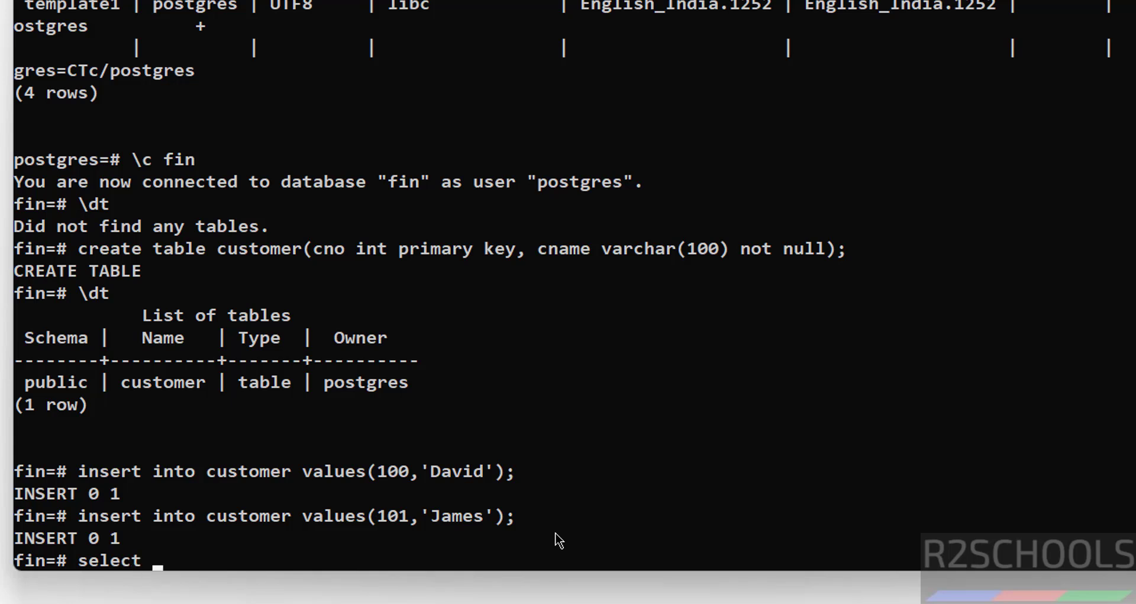
text(* from customer;)
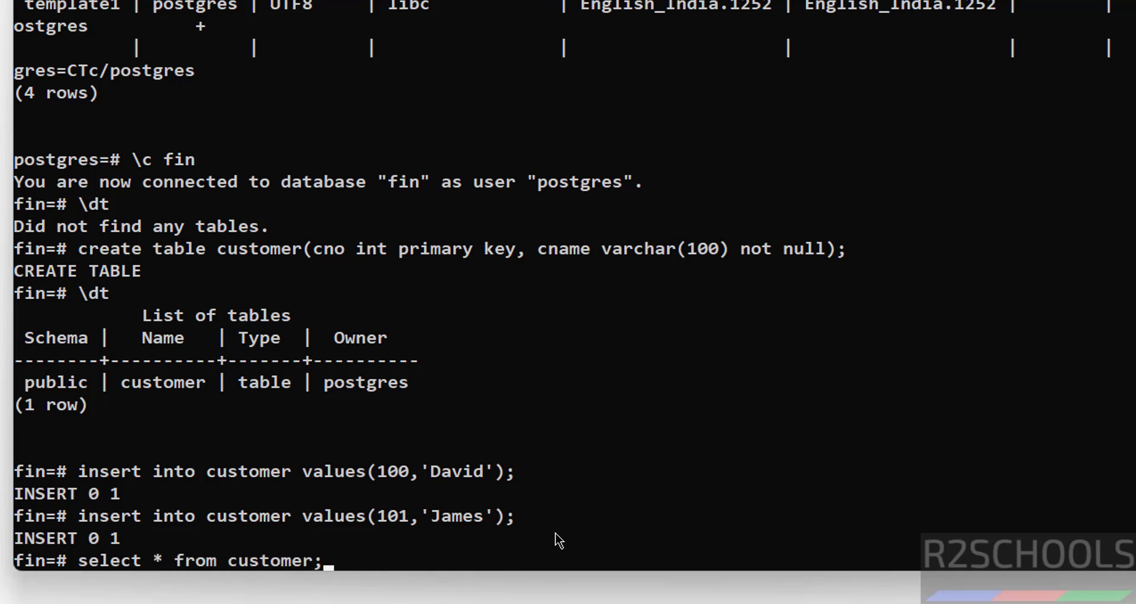
key(Return)
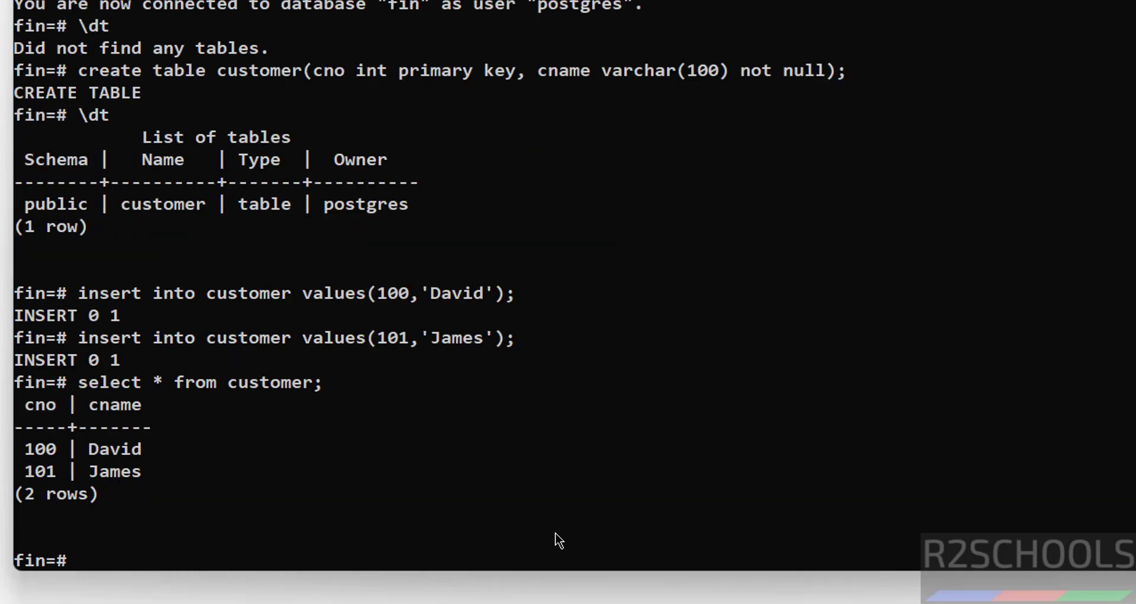
text(create)
key(BackSpace)
key(BackSpace)
key(BackSpace)
key(BackSpace)
key(BackSpace)
key(BackSpace)
text(\du)
key(Return)
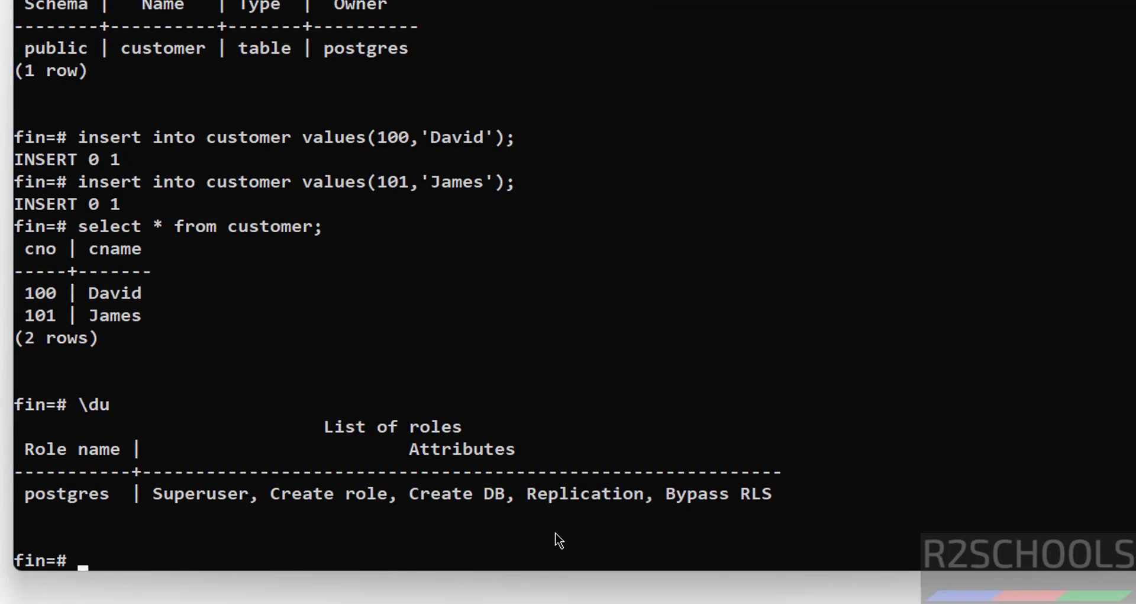
Create a new user with a password and verify it via \du and select usename from pg_user
text(create user )
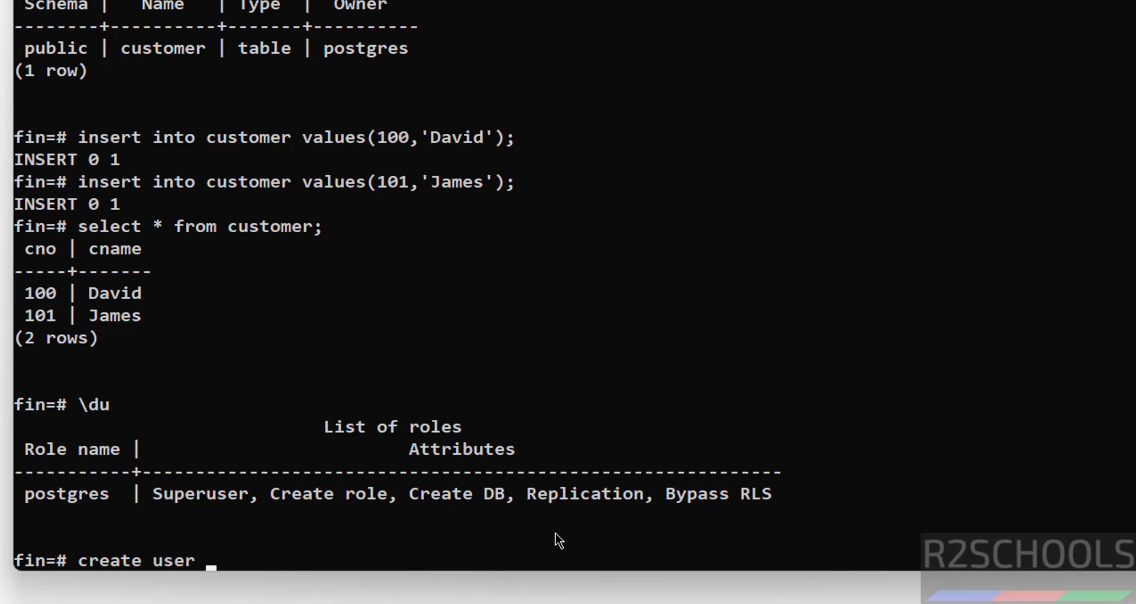
text(david with )
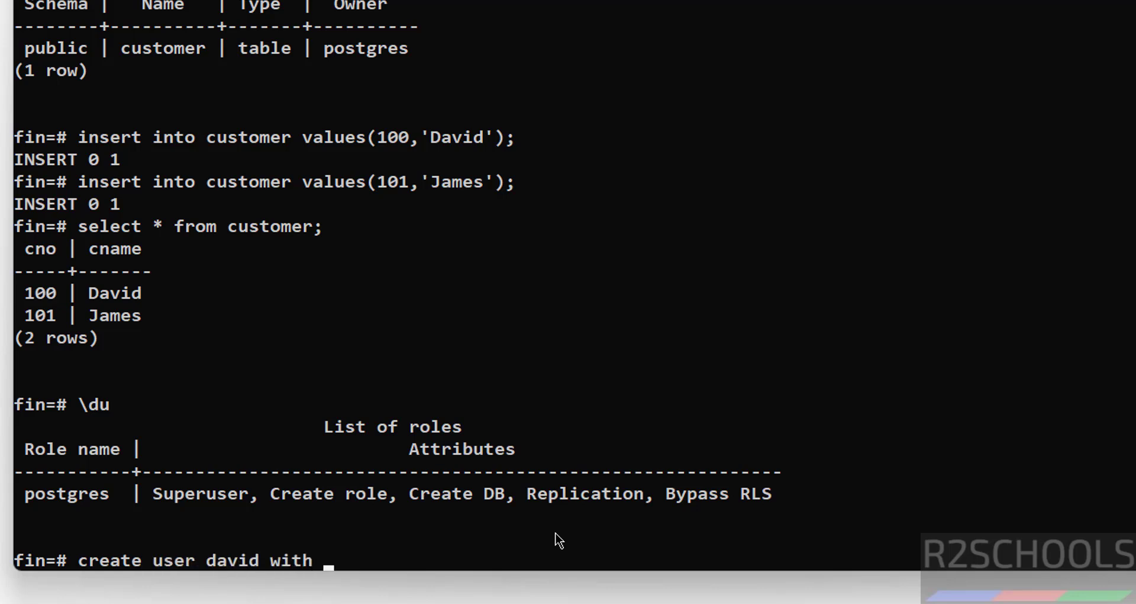
text(password )
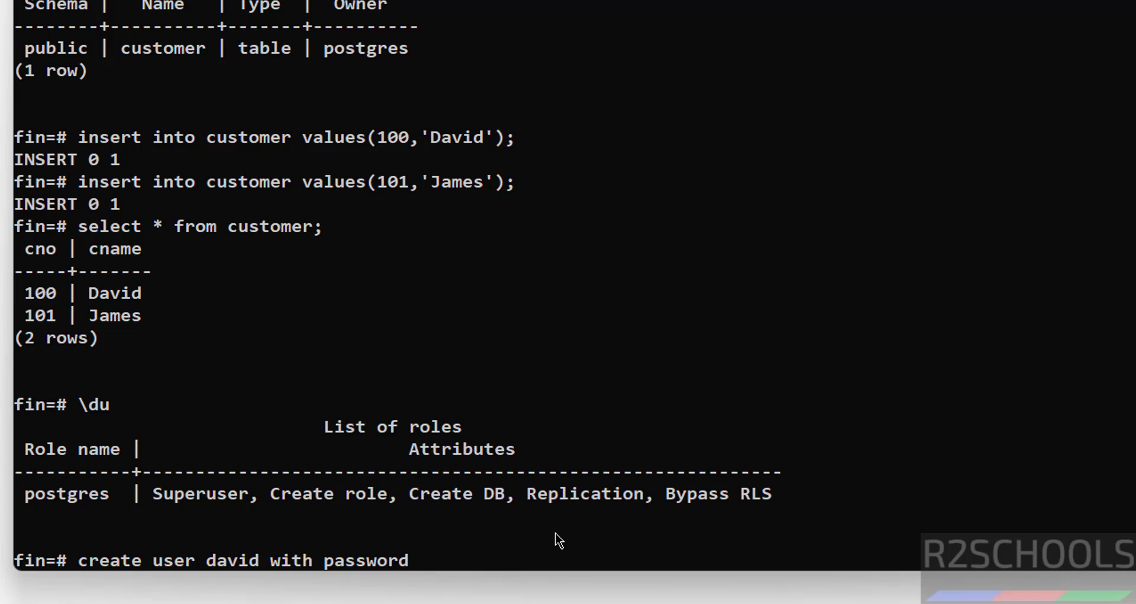
text('David@123';)
key(Return)
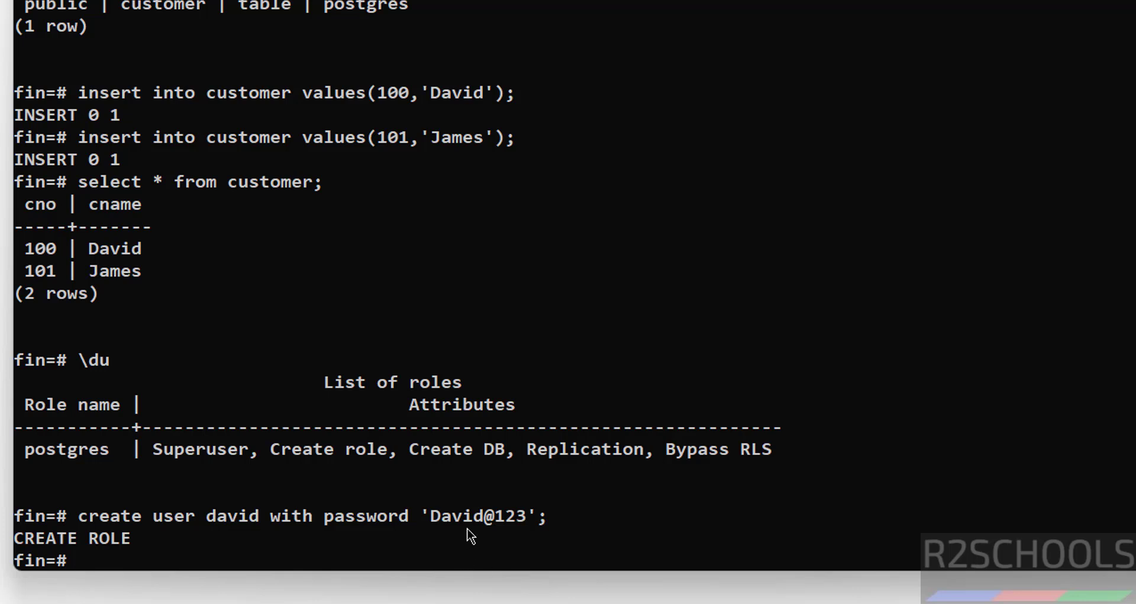
text(\du)
key(Return)
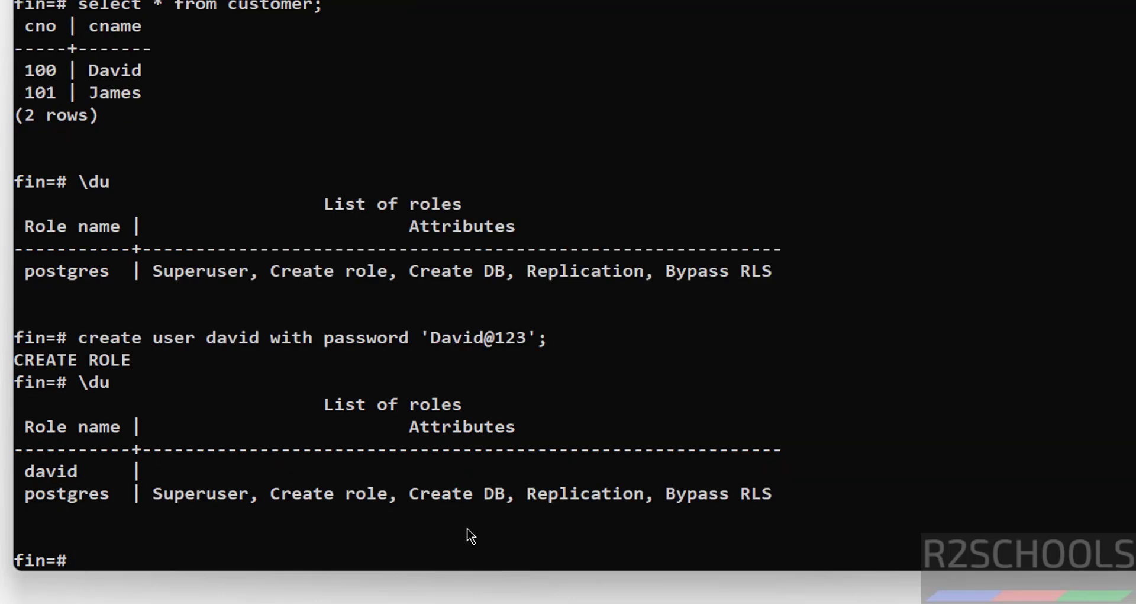
text(select usename f)
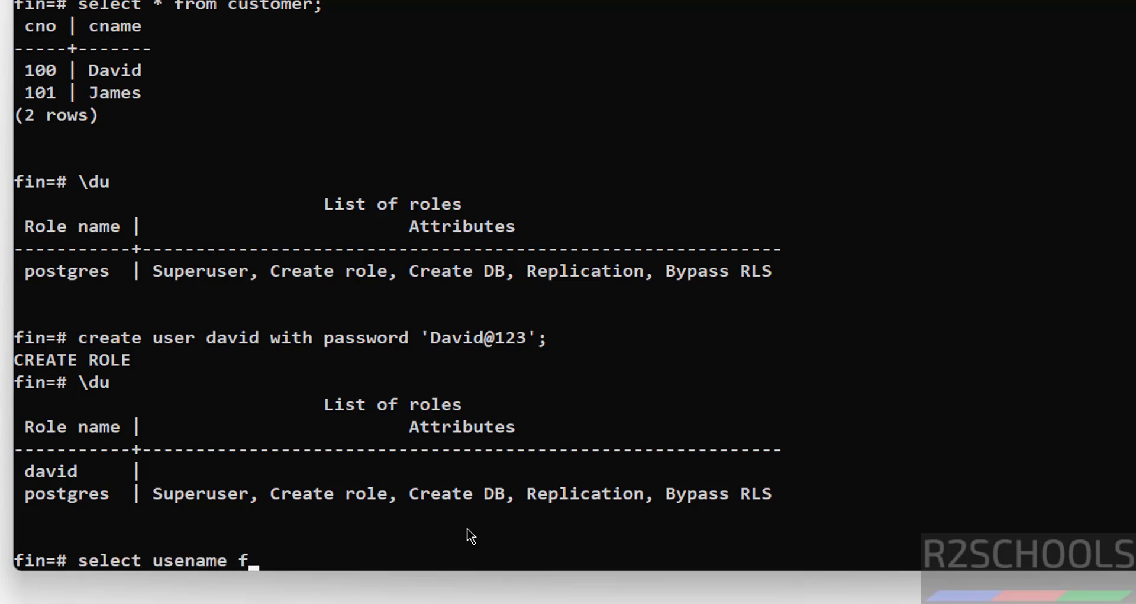
text(rom pg_user;)
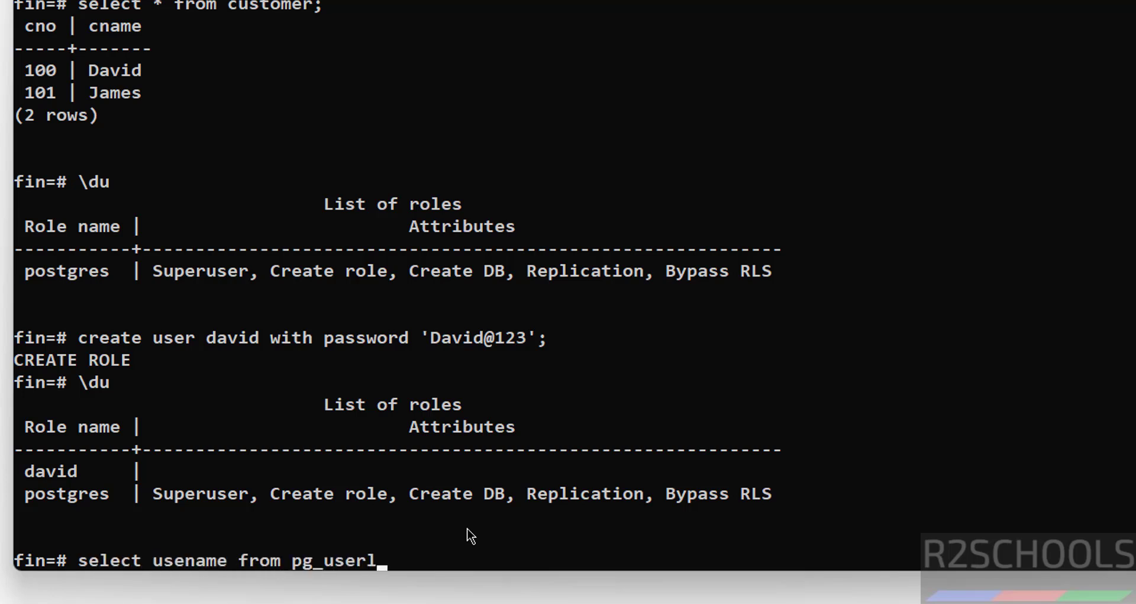
key(Return)
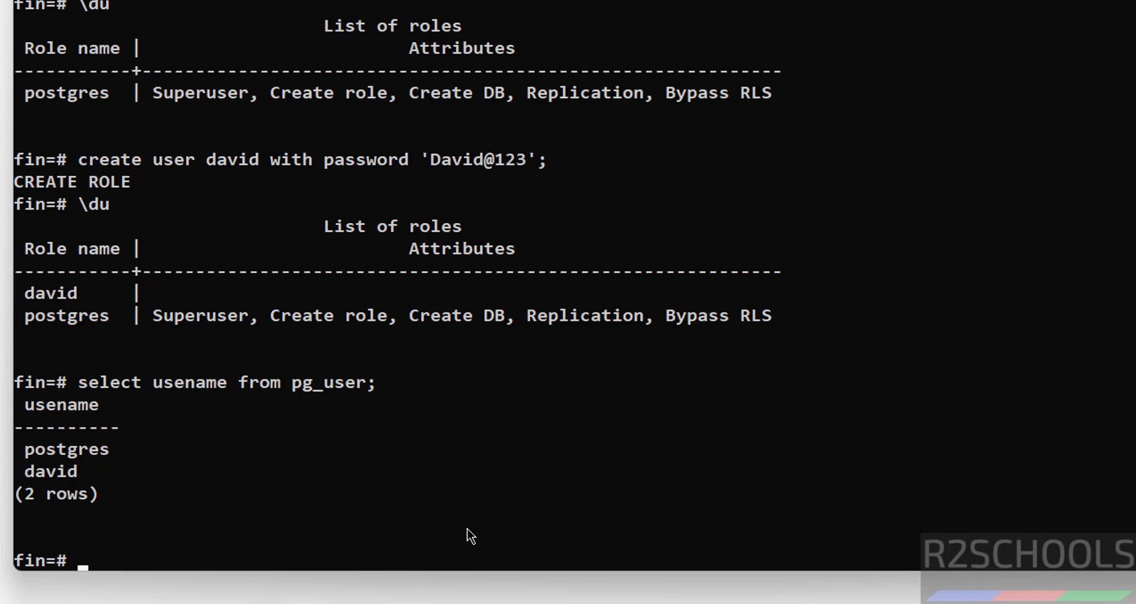
Browse the Start menu's installed apps for pgAdmin 4, then switch to Windows Search
key(super)
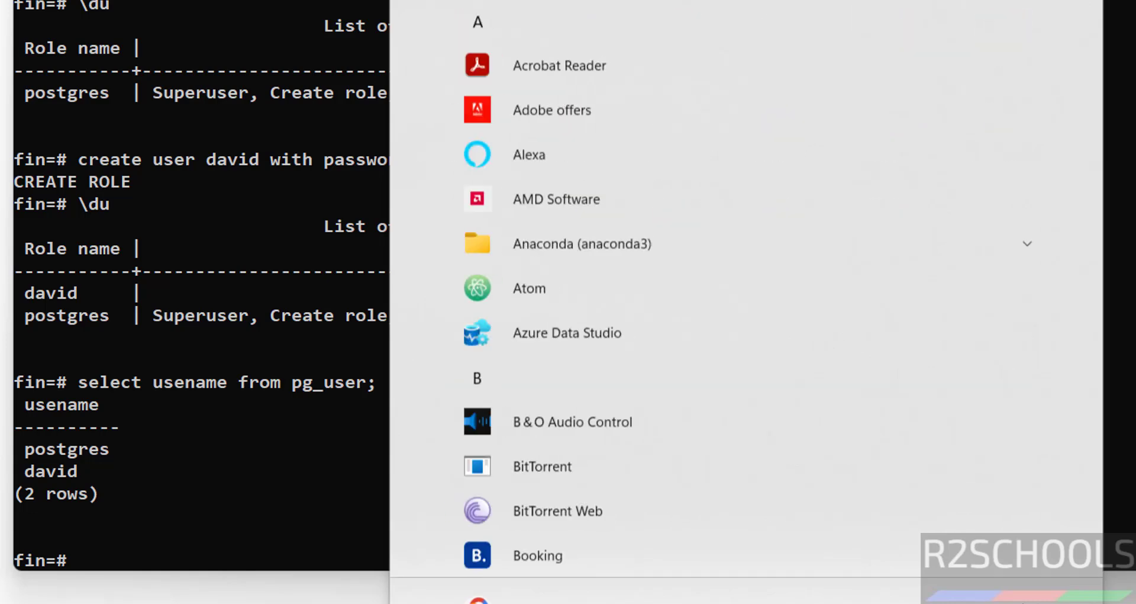
scroll(1096, 108, down, 15)
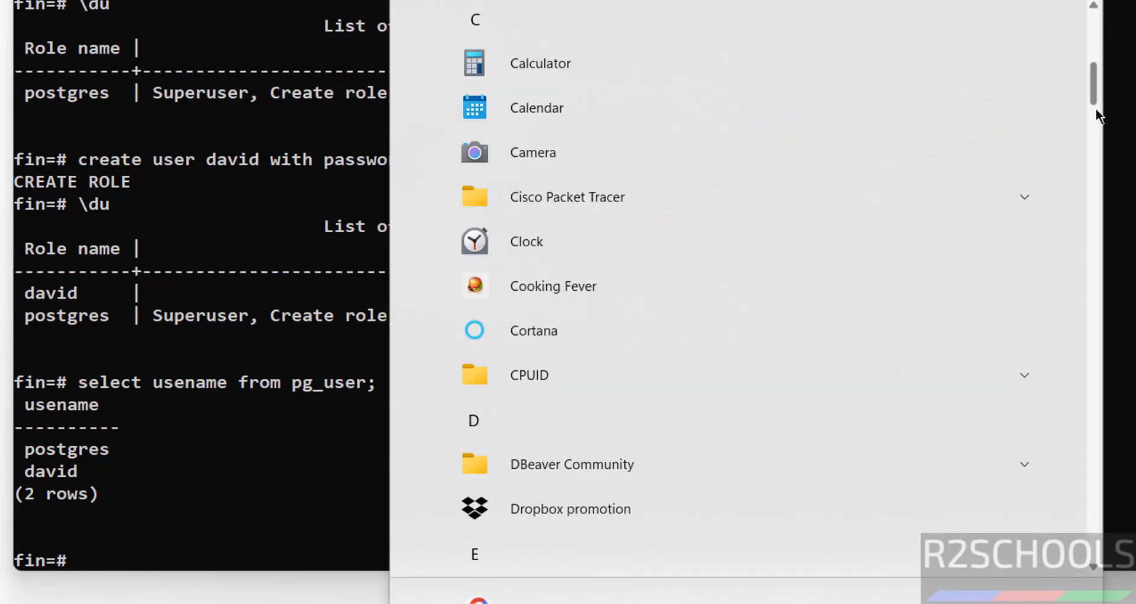
scroll(1092, 258, down, 8)
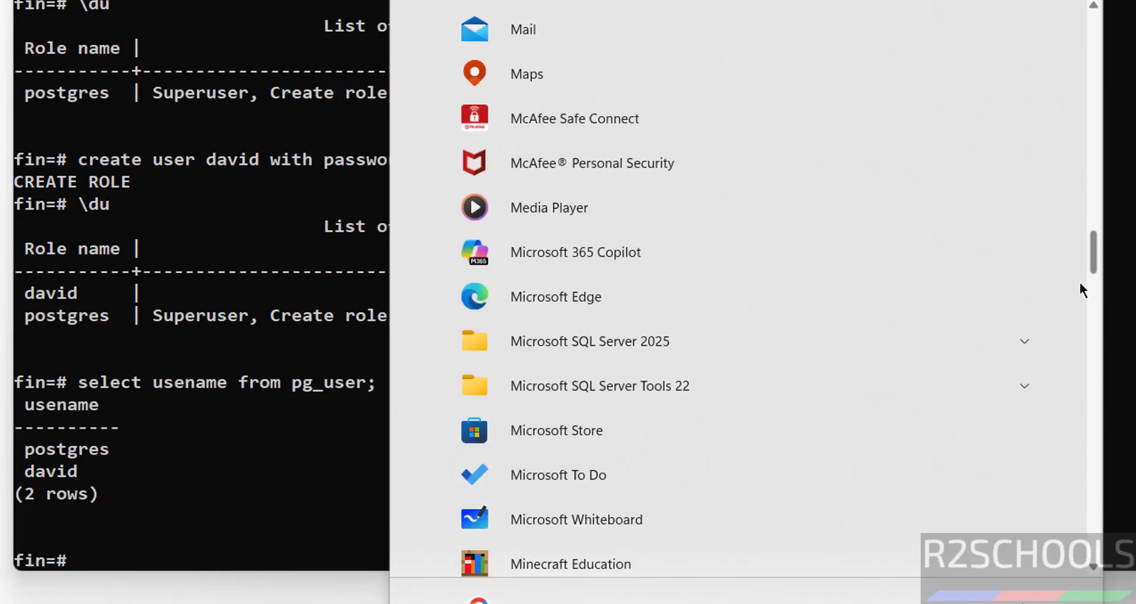
key(Escape)
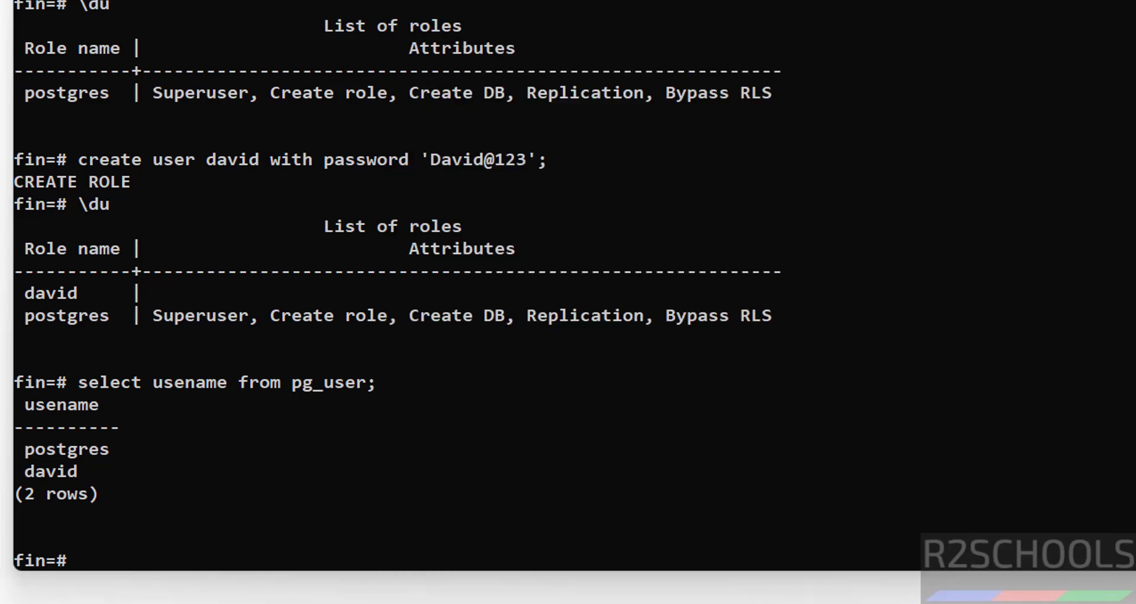
key(super+s)
Launch pgAdmin 4 via search 'pga' and name a new server registration pg183
text(pga)
click(389, 74)
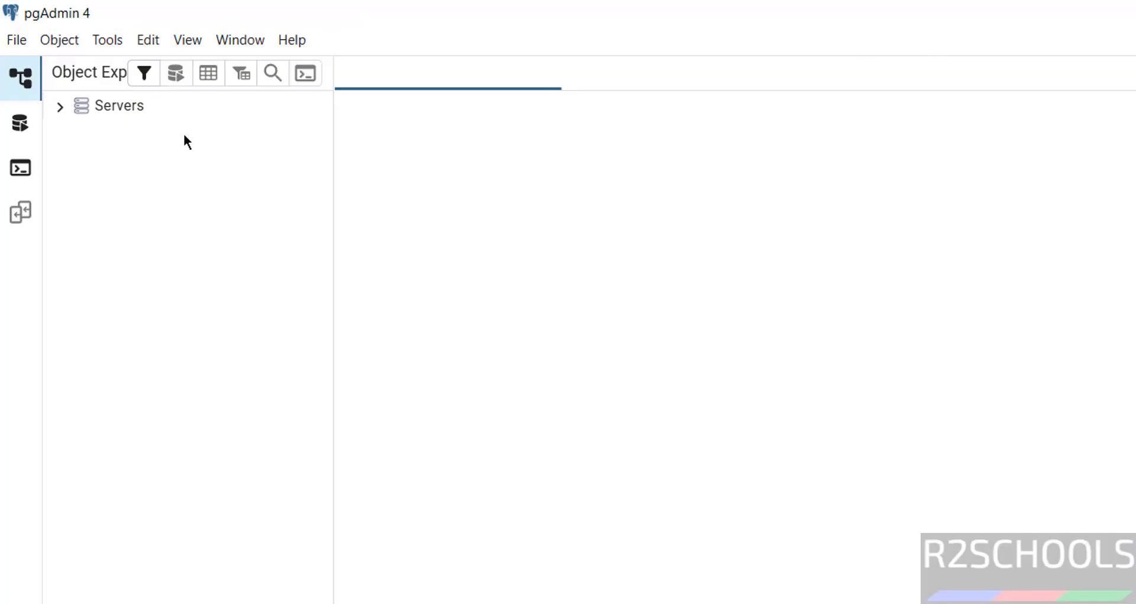
right_click(142, 113)
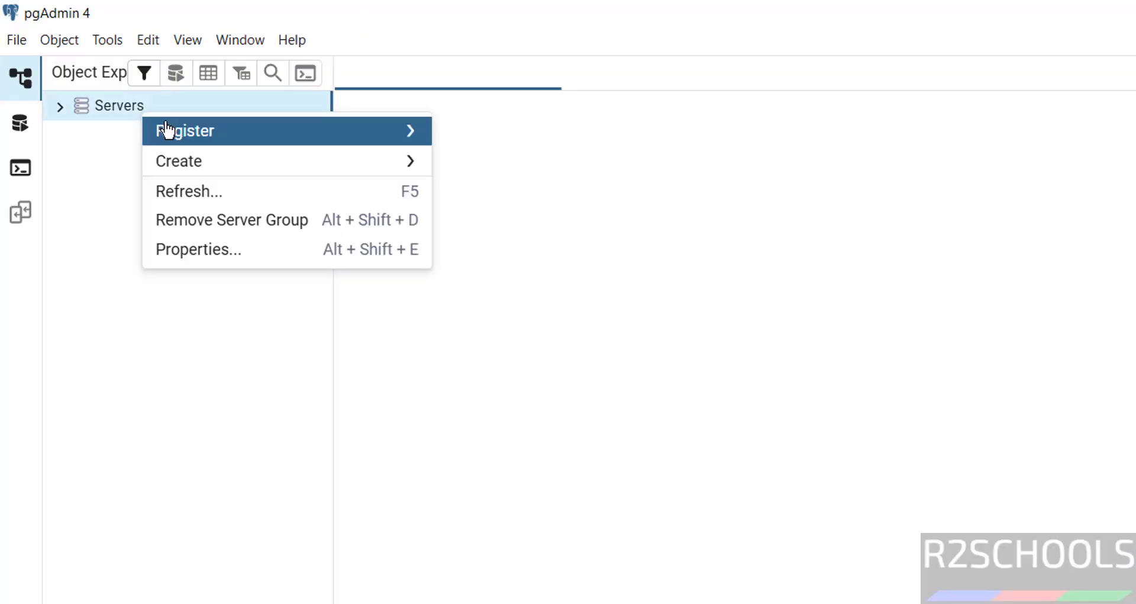
mouse_move(292, 138)
click(466, 137)
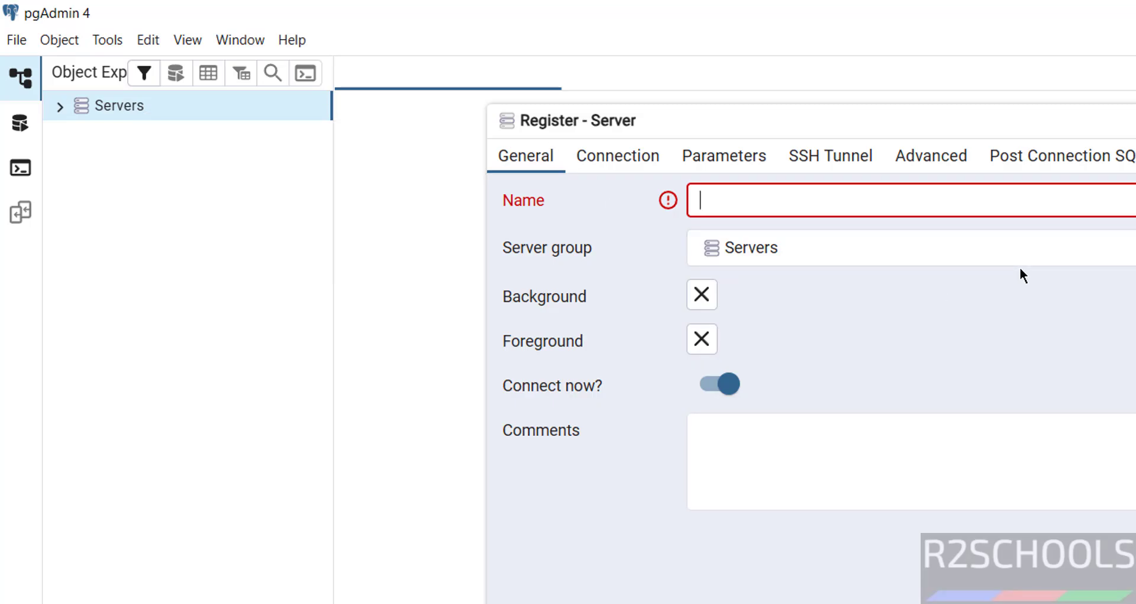
text(pg183)
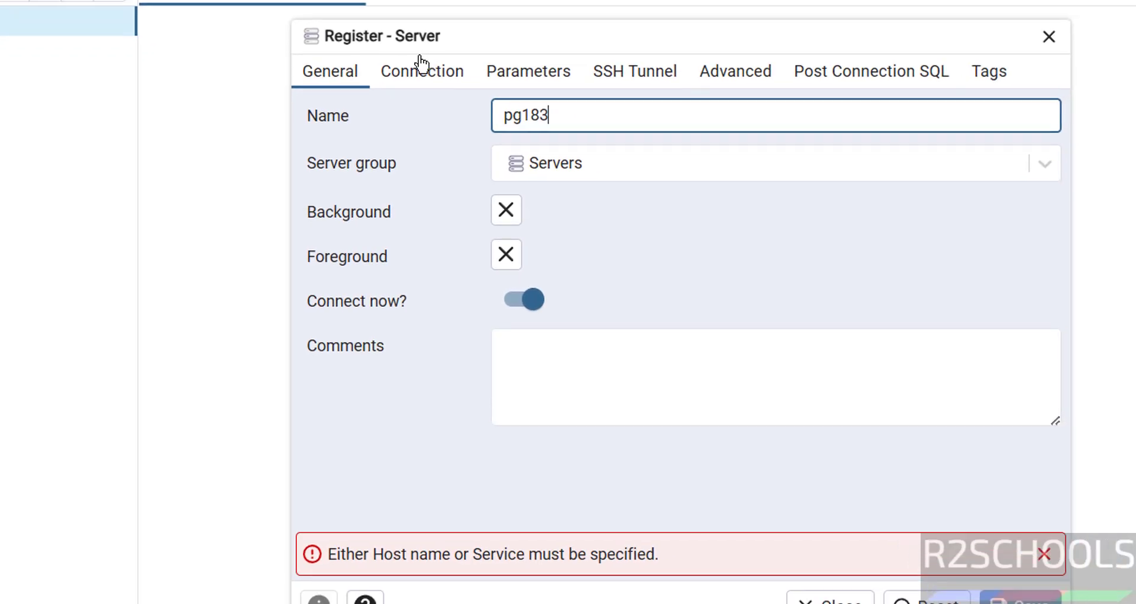
Set the server's connection host to localhost and enter the postgres account password
click(366, 60)
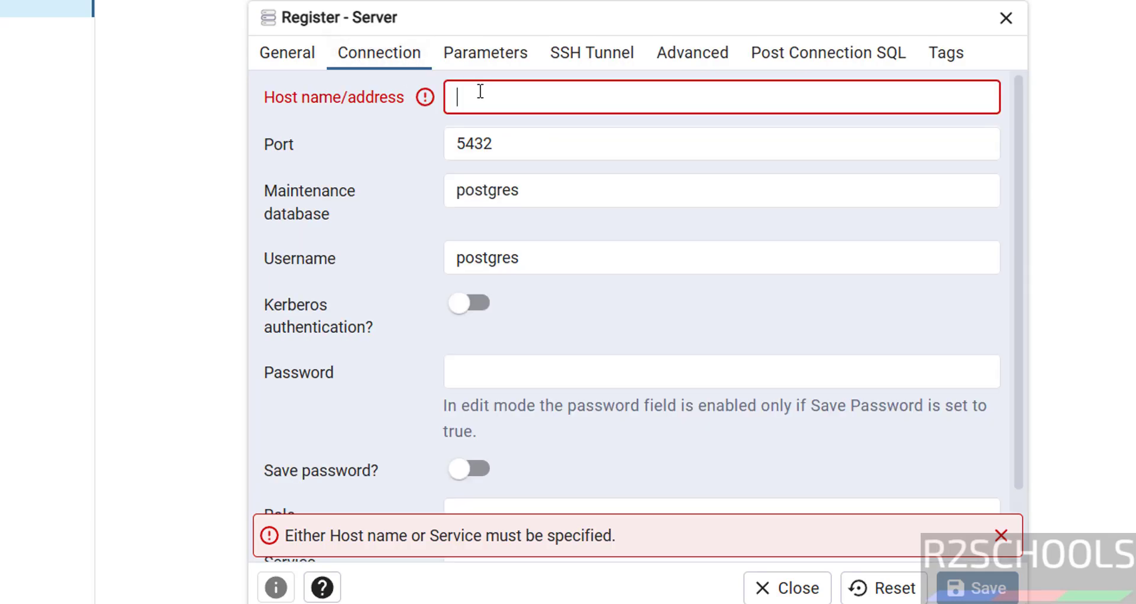
text(localhost)
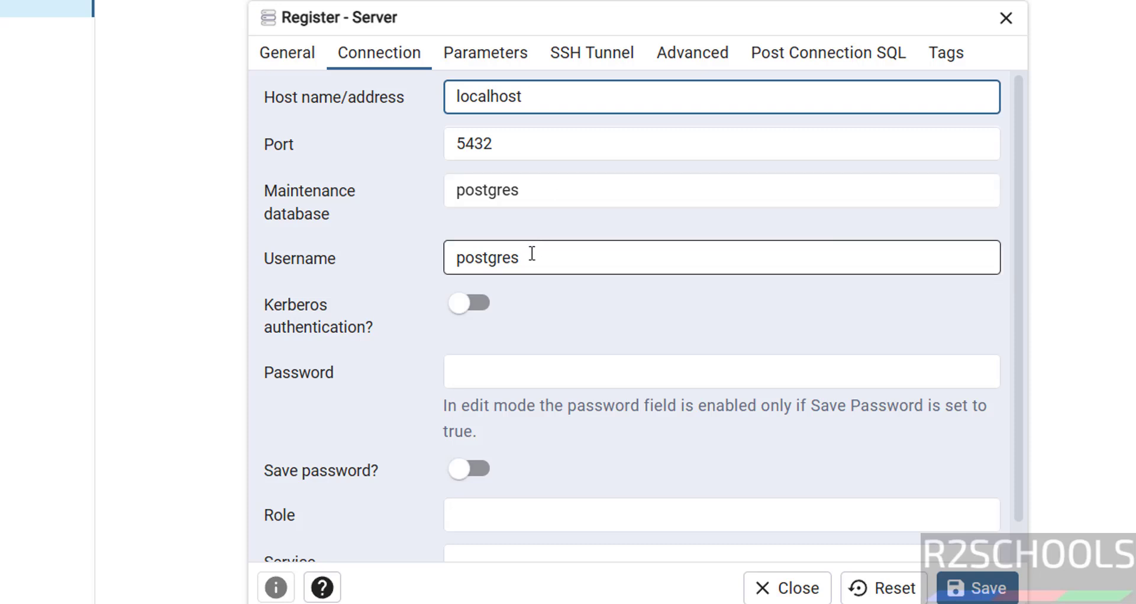
click(475, 363)
text(p)
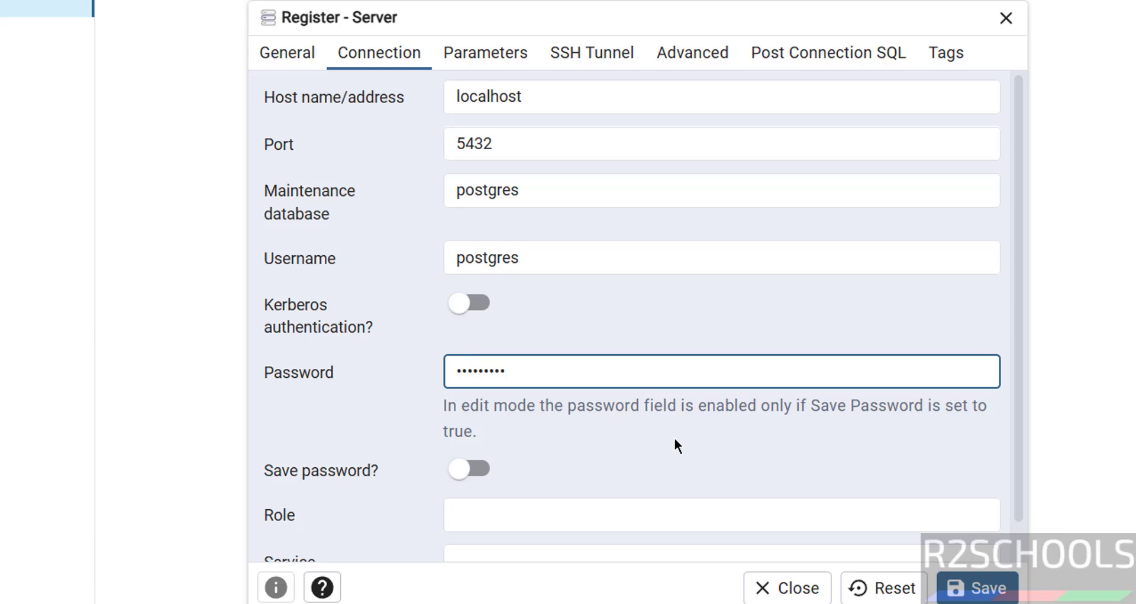
Save the pg183 server registration and remove the PostgreSQL 18 server
click(977, 588)
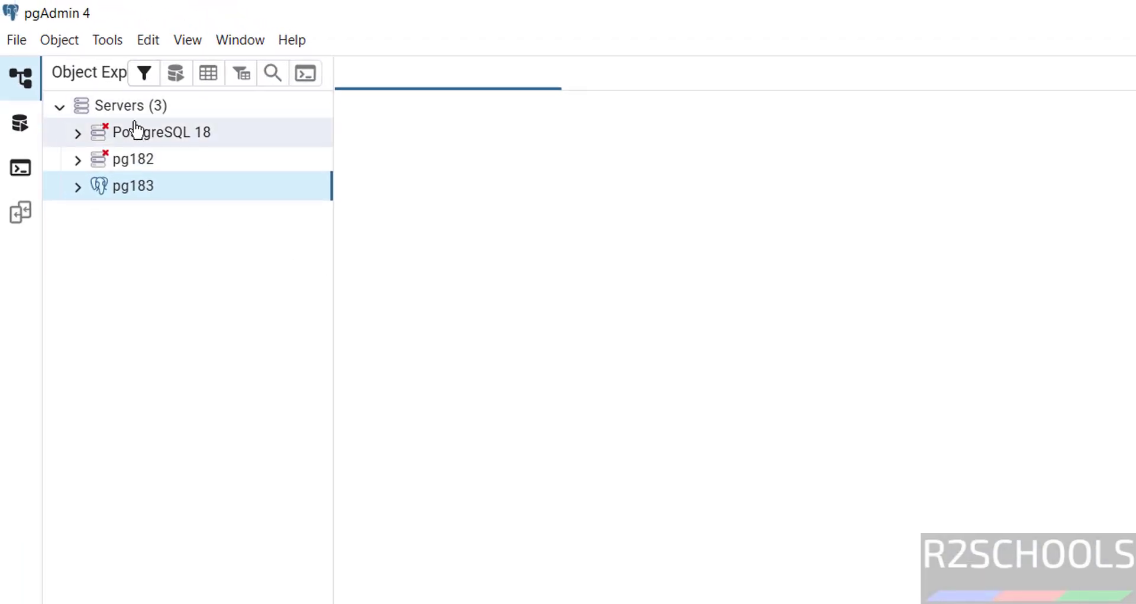
right_click(133, 134)
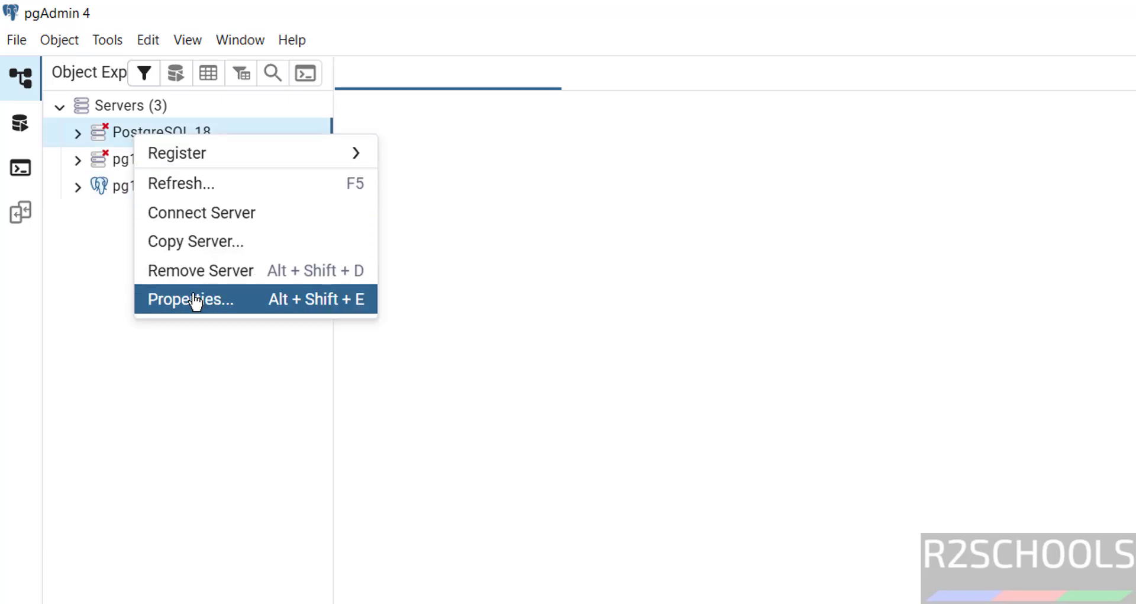
click(196, 274)
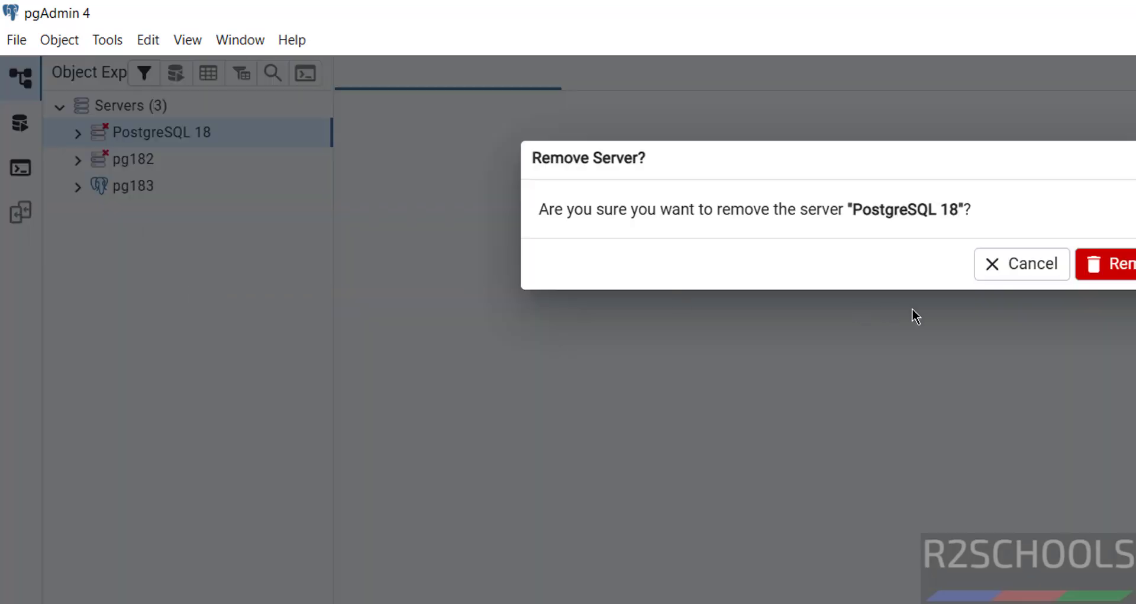
click(1130, 277)
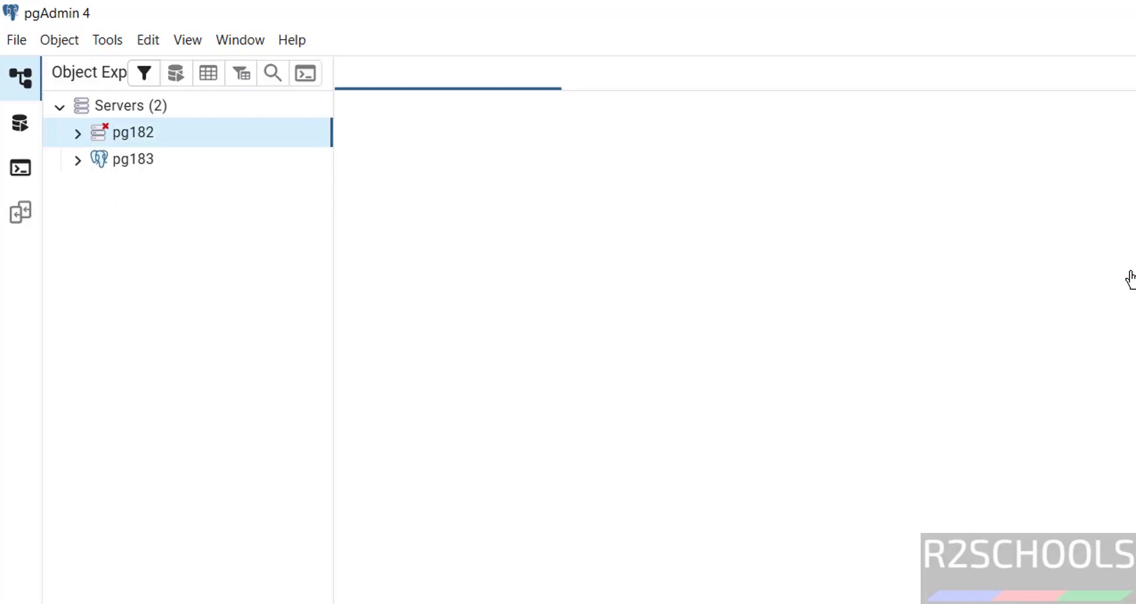
Remove the pg182 server and expand pg183 to show its databases
right_click(138, 139)
click(195, 268)
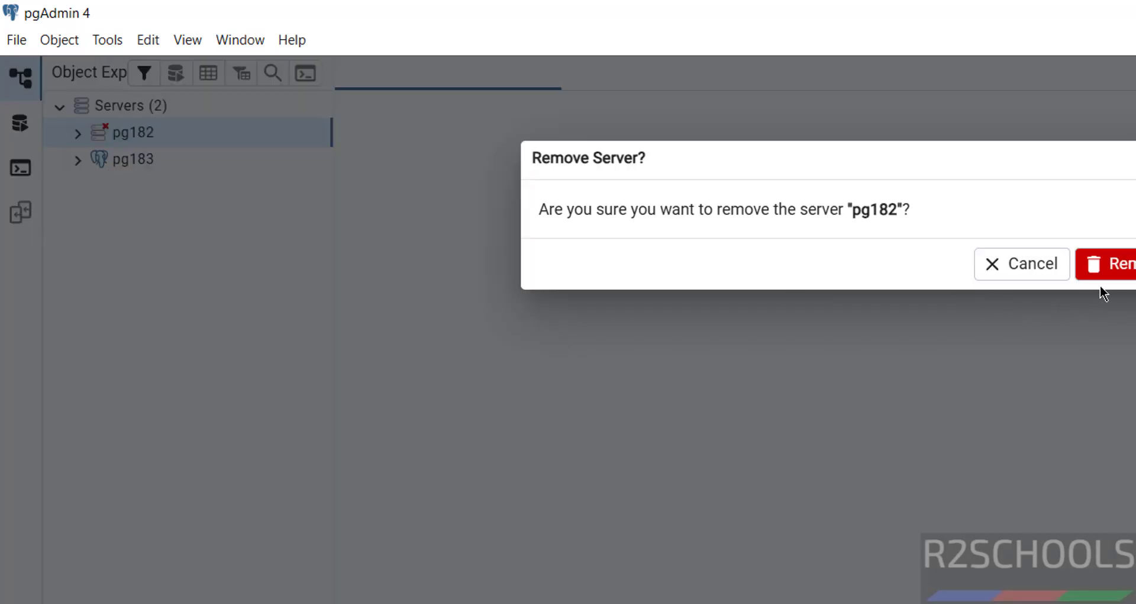
click(1113, 271)
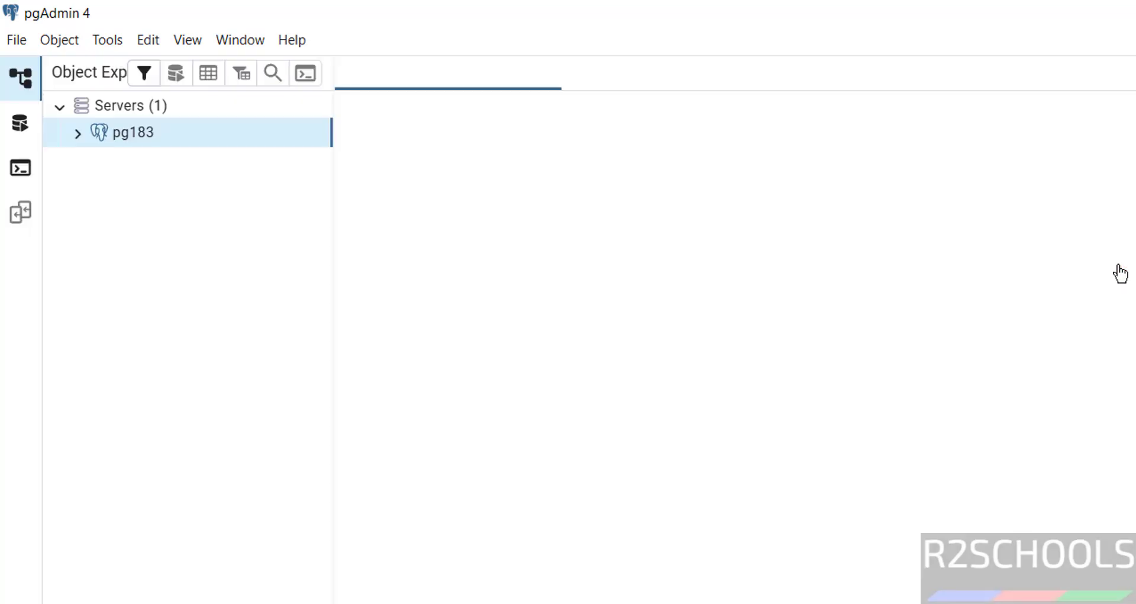
click(77, 134)
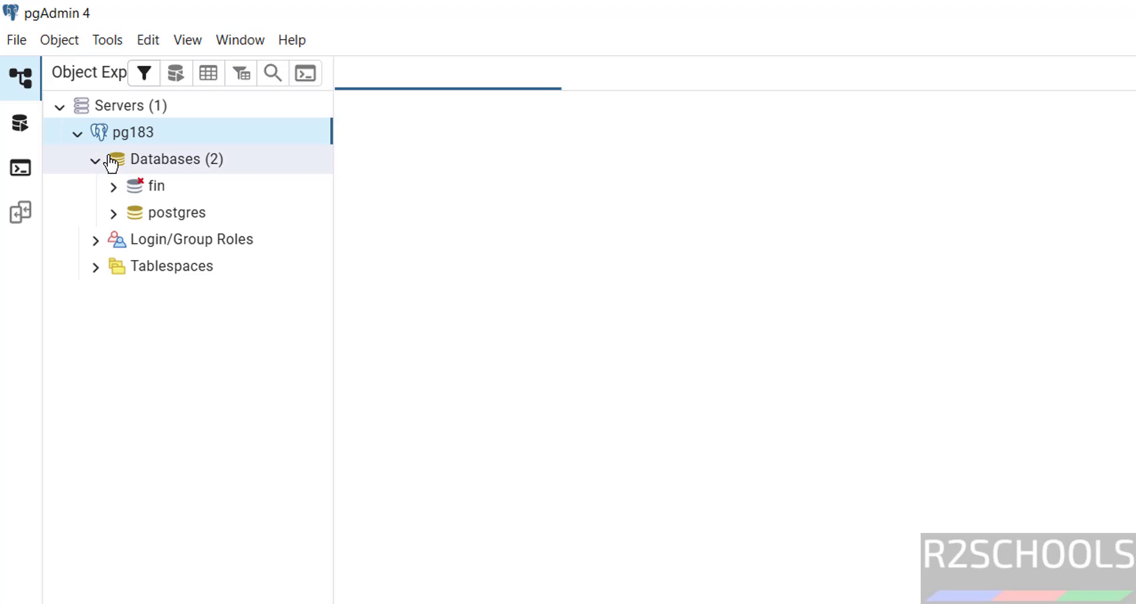
Open a Query Tool editor on the fin database
right_click(158, 189)
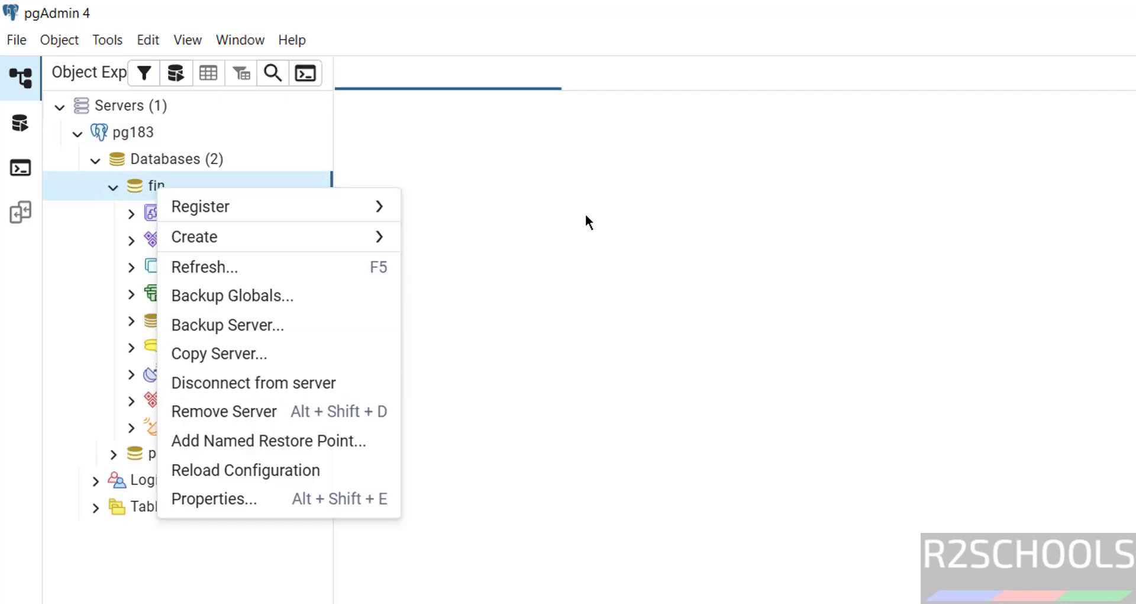
click(585, 214)
right_click(152, 183)
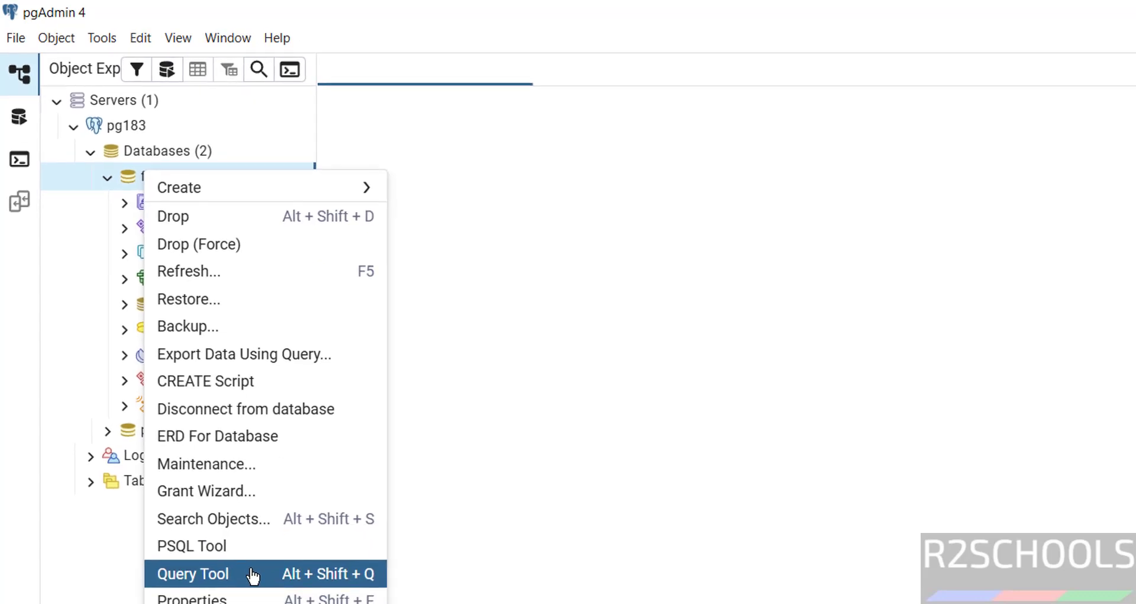
click(253, 575)
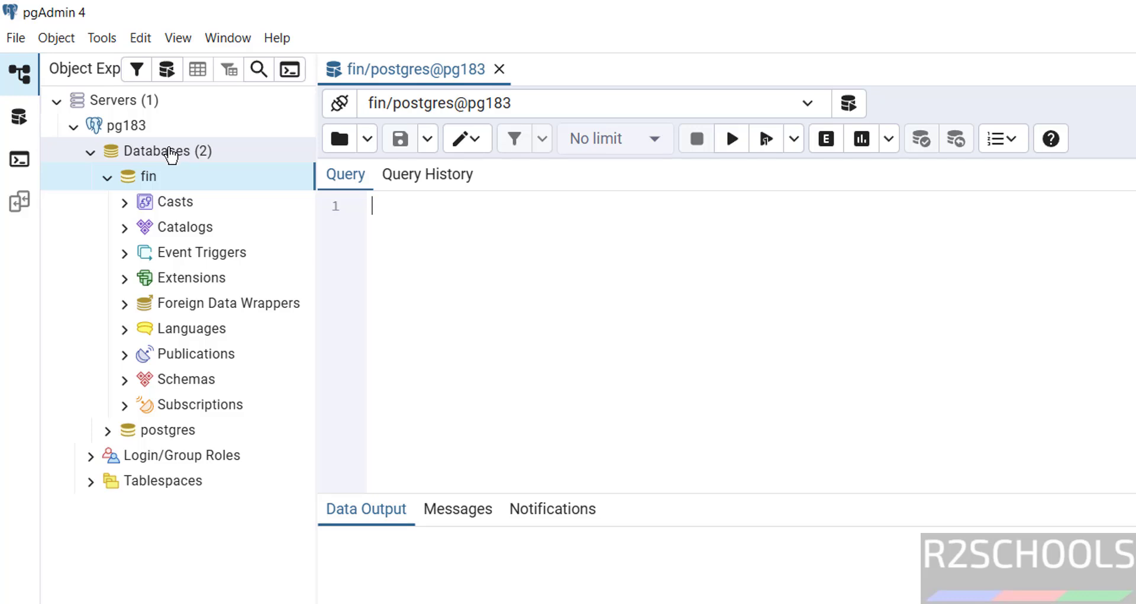
Create a new database named testdb under pg183's Databases group
right_click(169, 151)
mouse_move(218, 170)
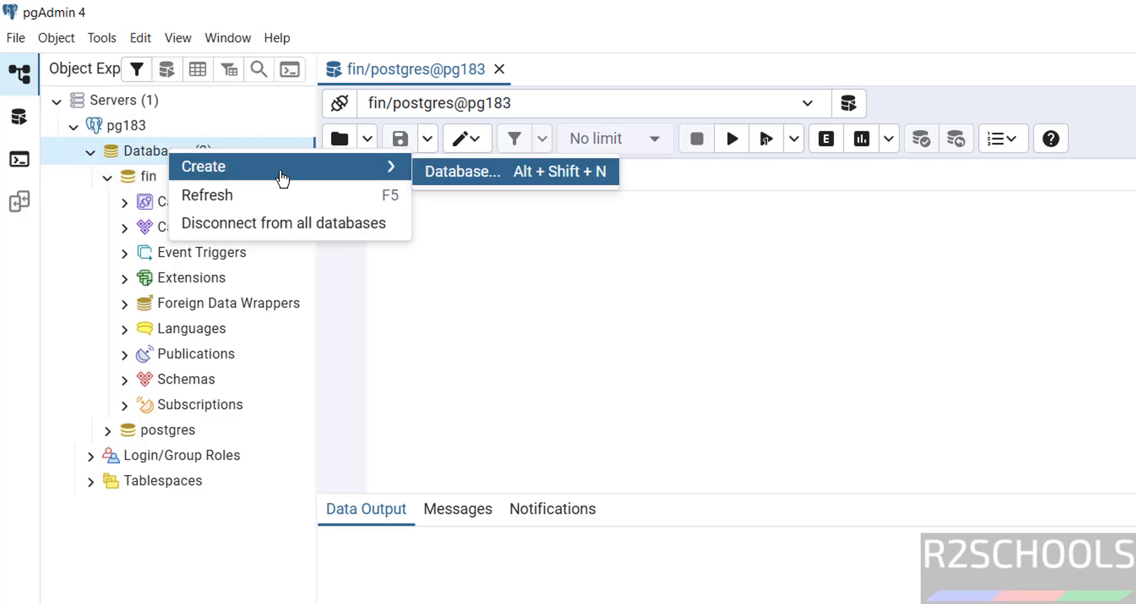
click(44, 229)
right_click(145, 152)
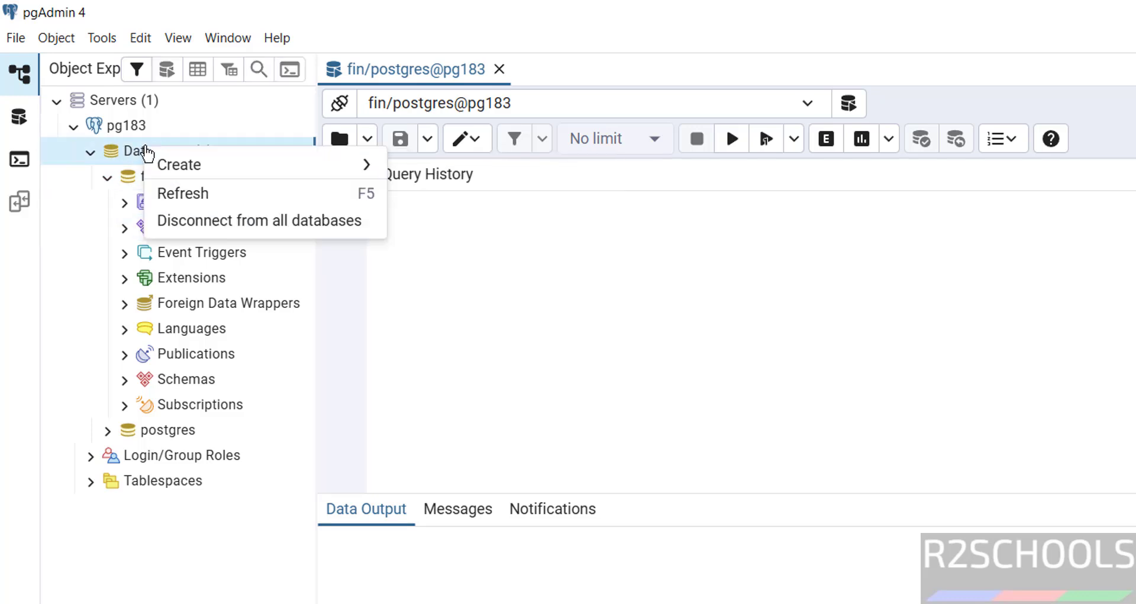
mouse_move(188, 167)
click(444, 185)
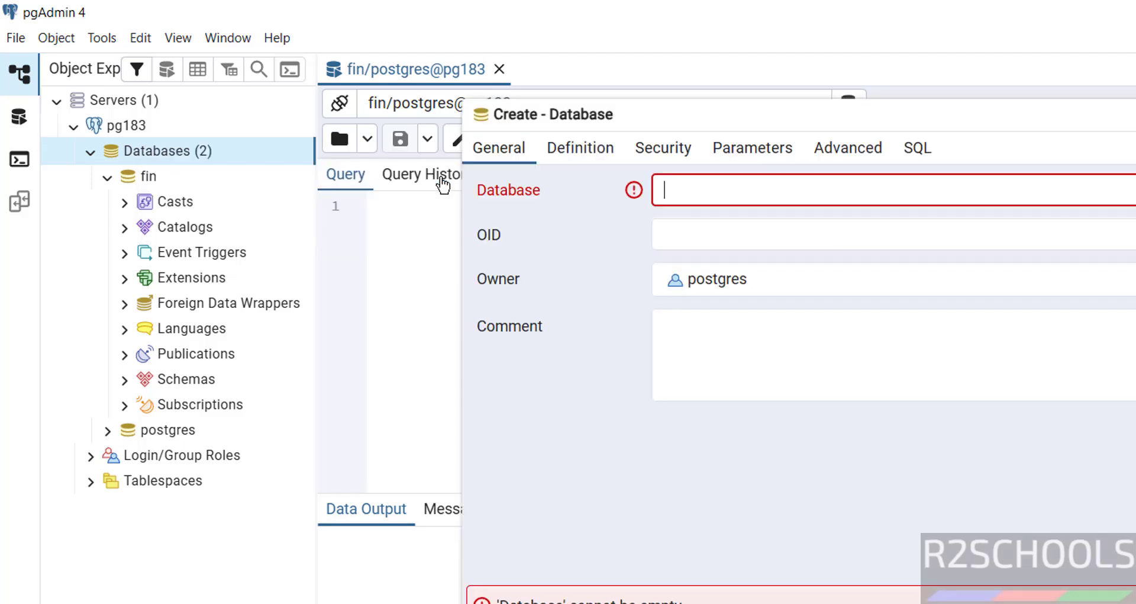
text(t)
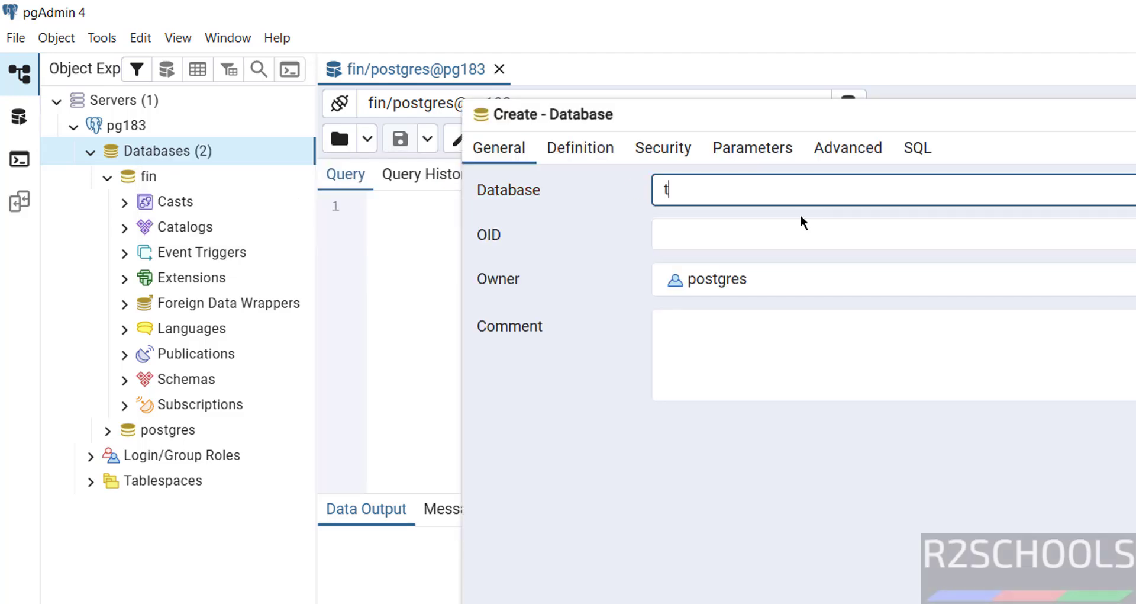
text(estdb)
click(656, 517)
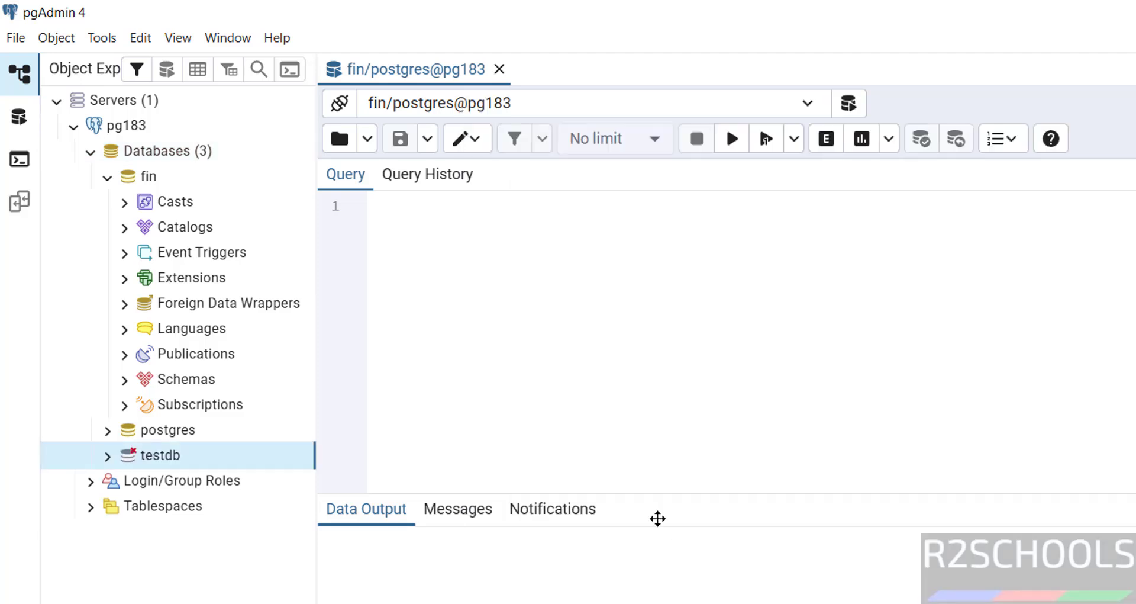
Run \l at the fin=# prompt to list all databases, confirming testdb among five
click(107, 456)
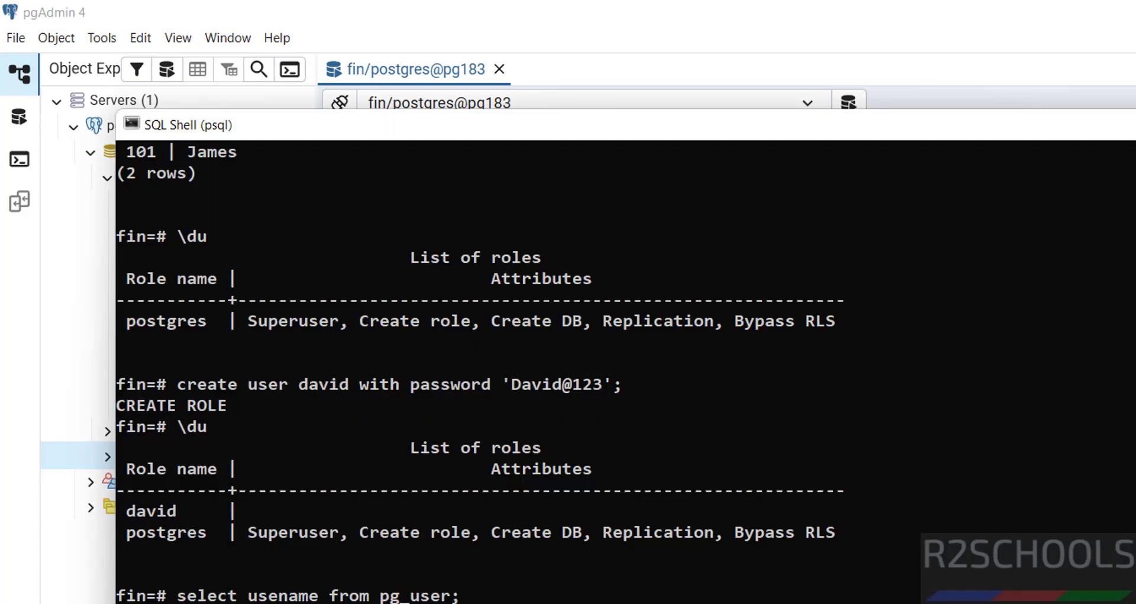
text(\l)
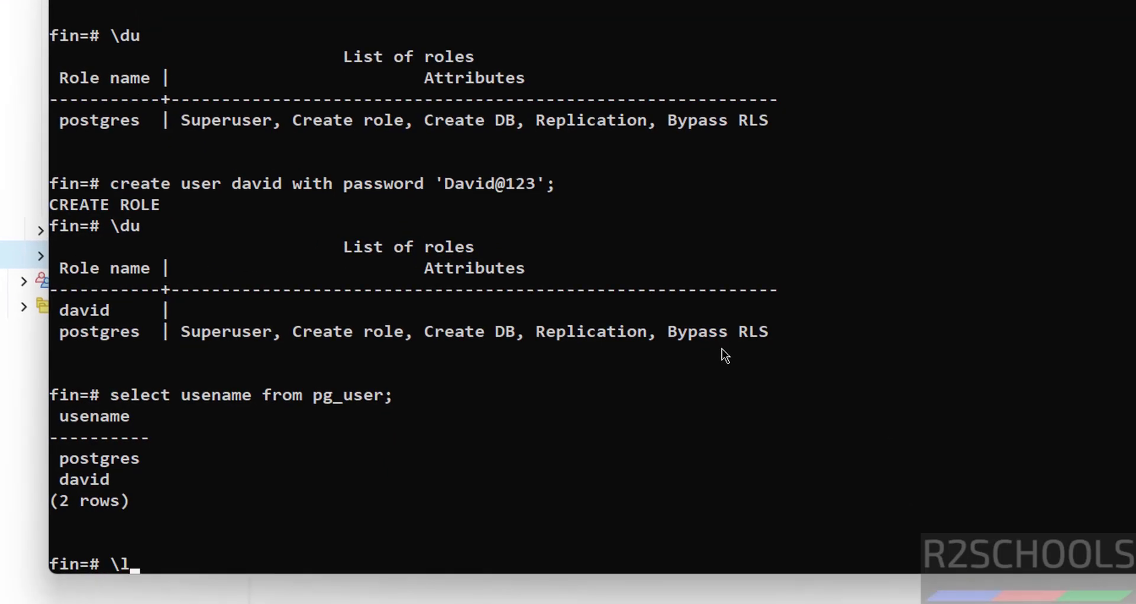
key(Return)
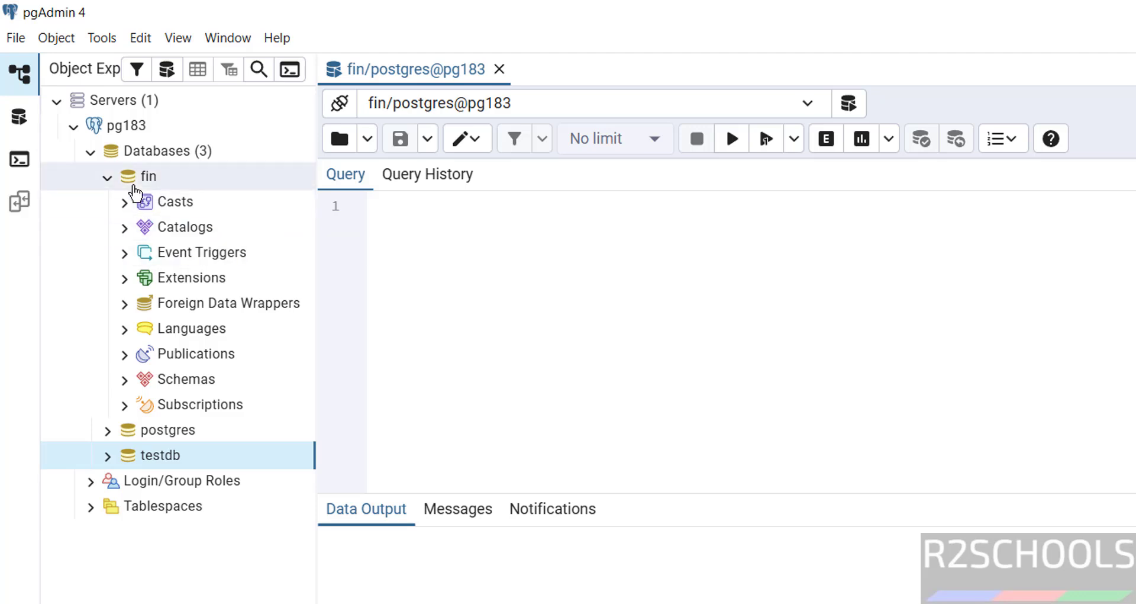
Run select * from customer on fin in the Query Tool, returning cno and cname columns
click(136, 177)
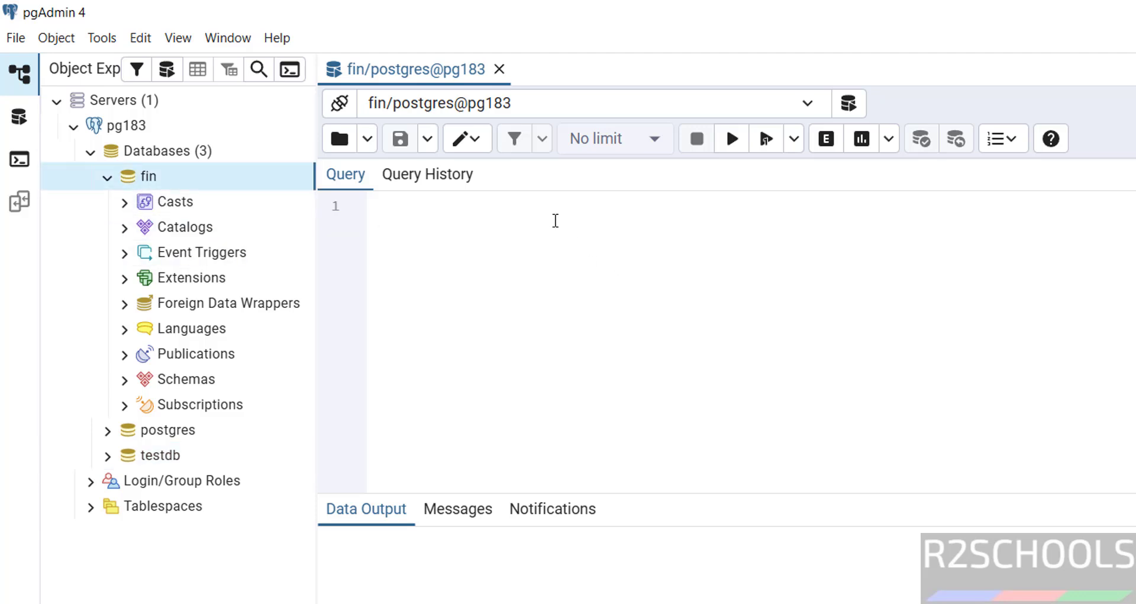
click(555, 220)
text(select * )
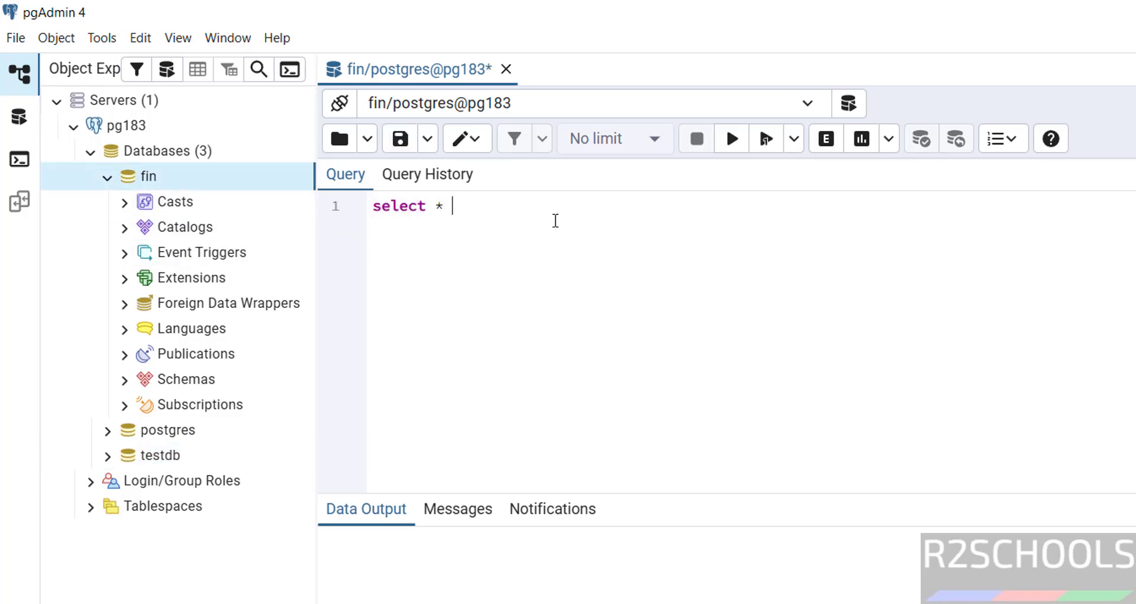
text(form)
key(BackSpace)
key(BackSpace)
text(rom customer)
key(shift+Home)
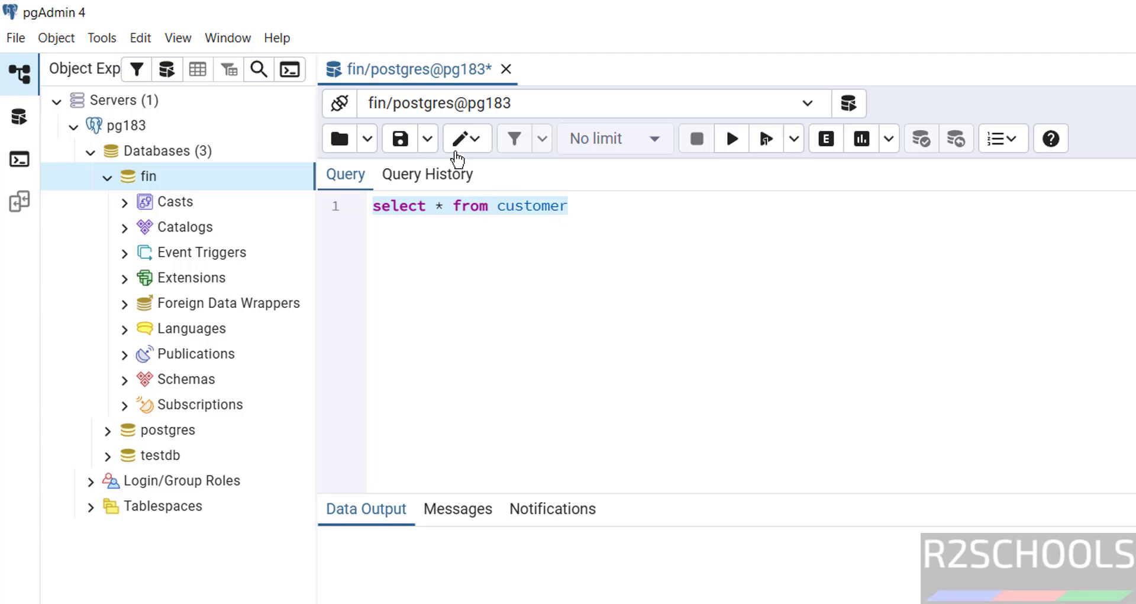
click(732, 141)
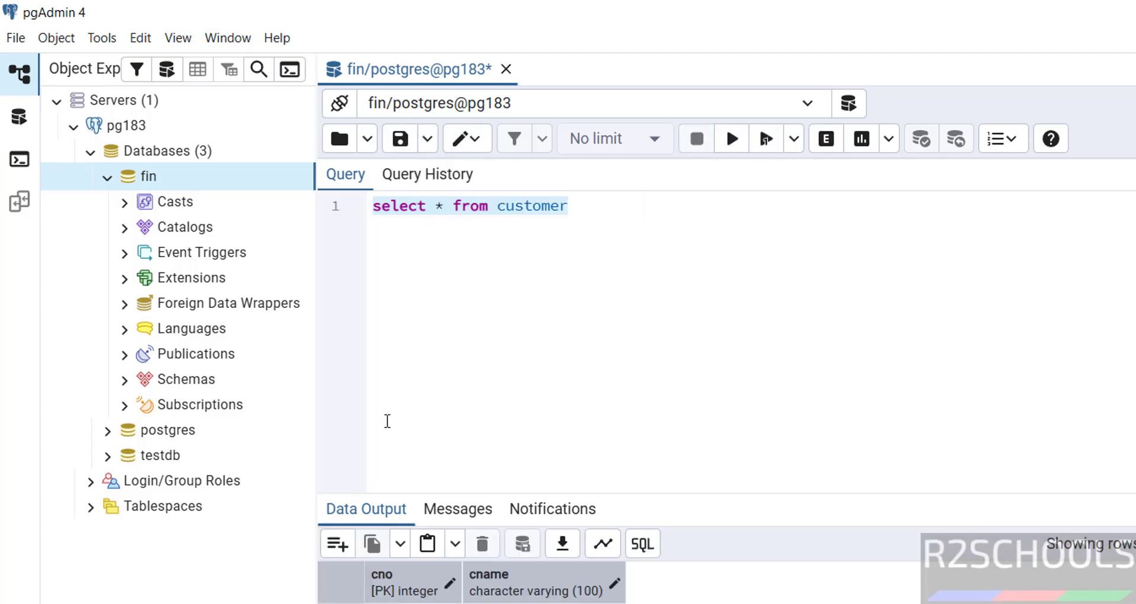
key(super)
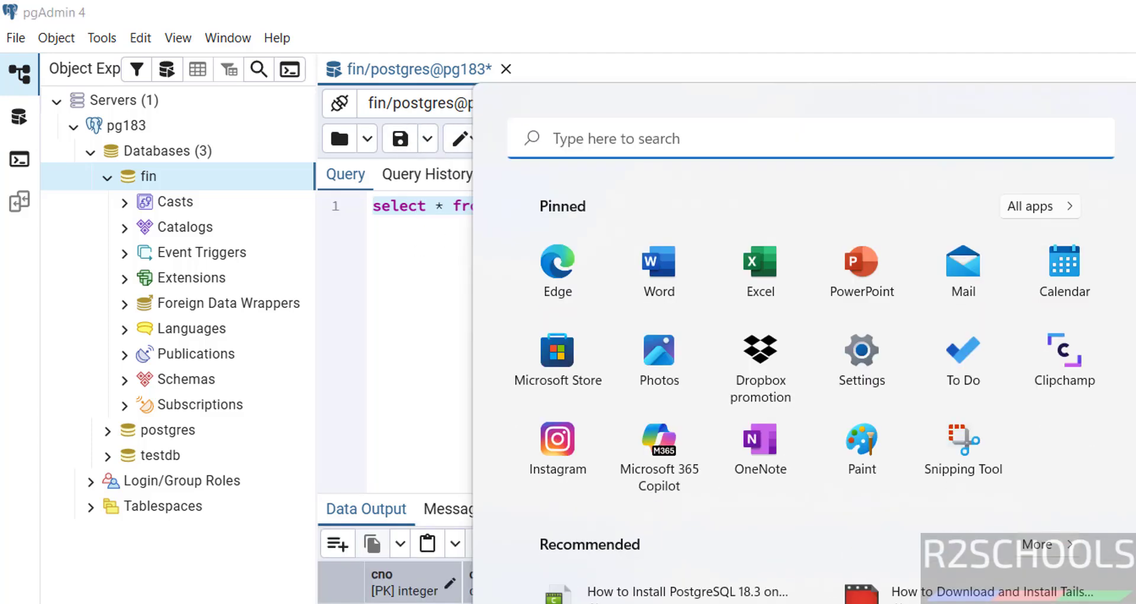
Search 'db' in the Start menu and launch DBeaver 25.3.0 from the best match
text(db)
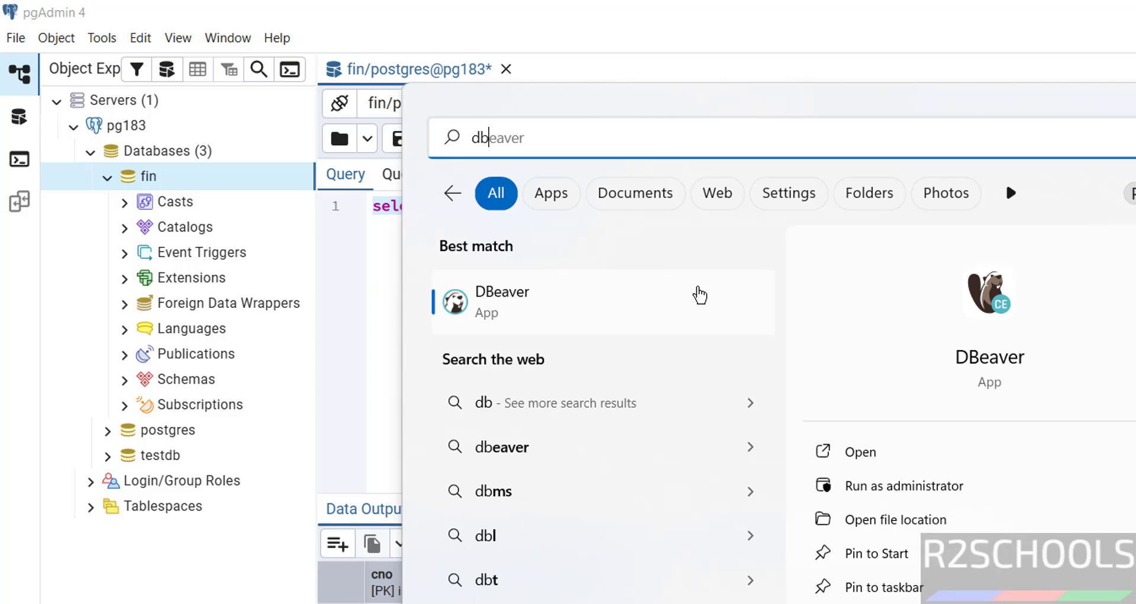
click(699, 293)
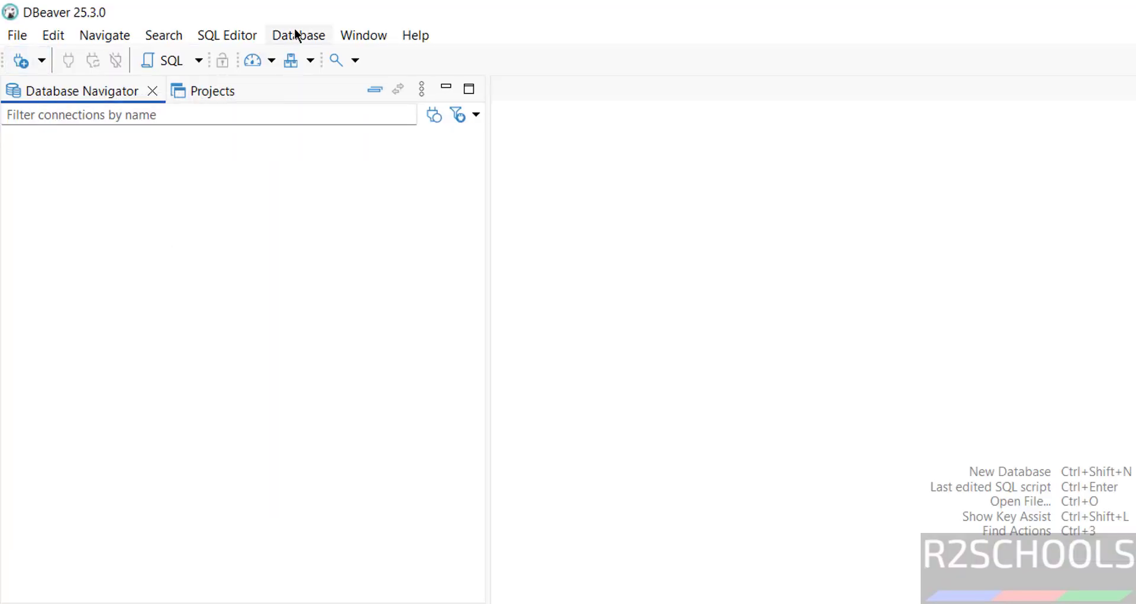
Start a new DBeaver database connection using the PostgreSQL driver
click(298, 36)
click(333, 59)
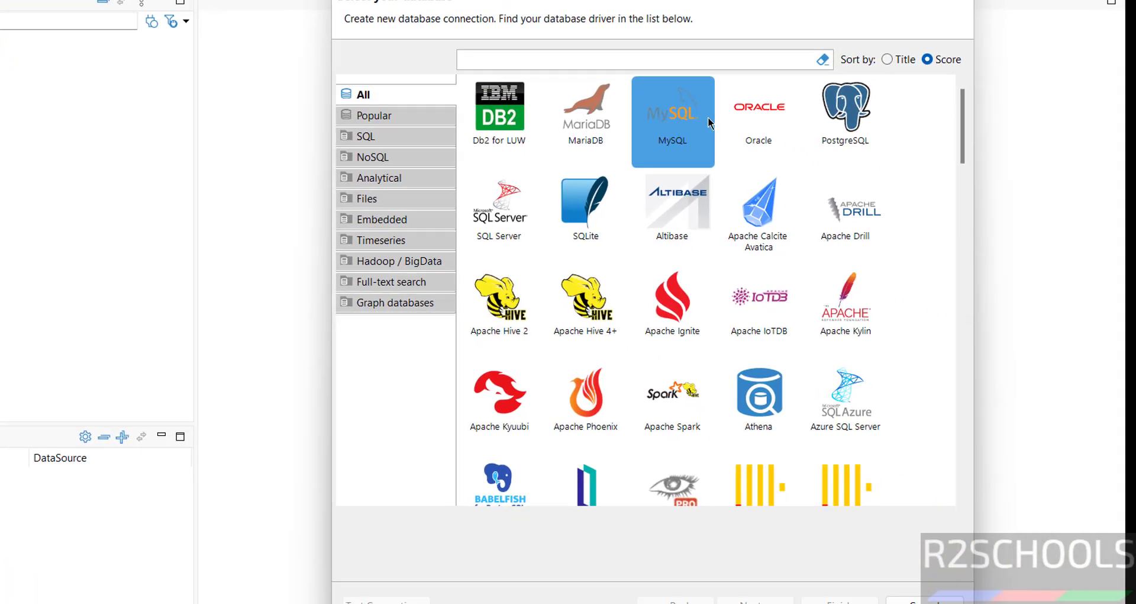
click(846, 109)
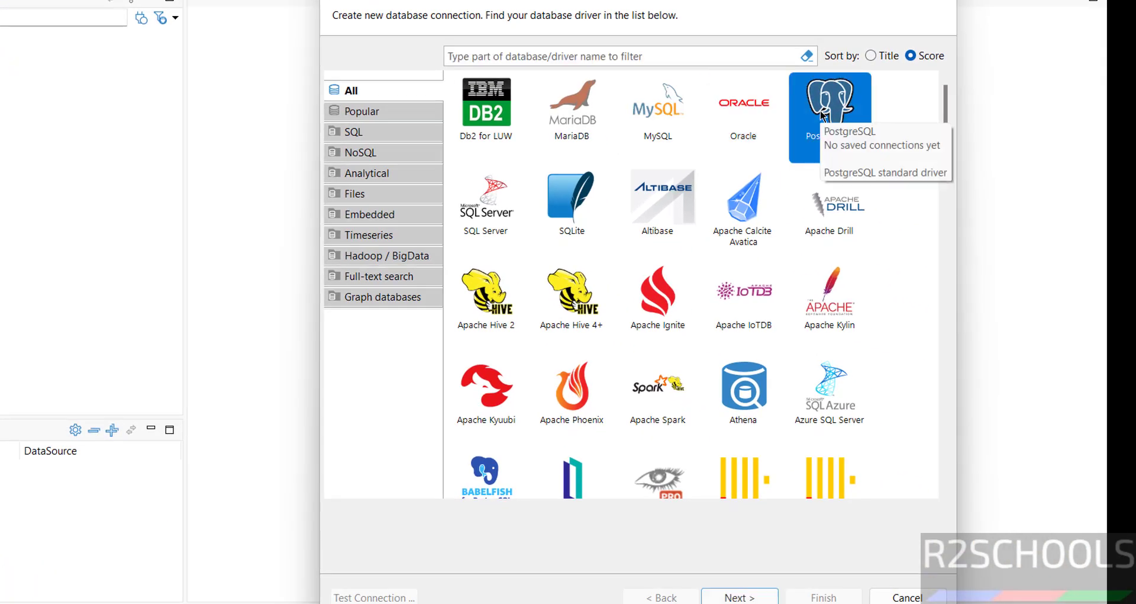
click(740, 596)
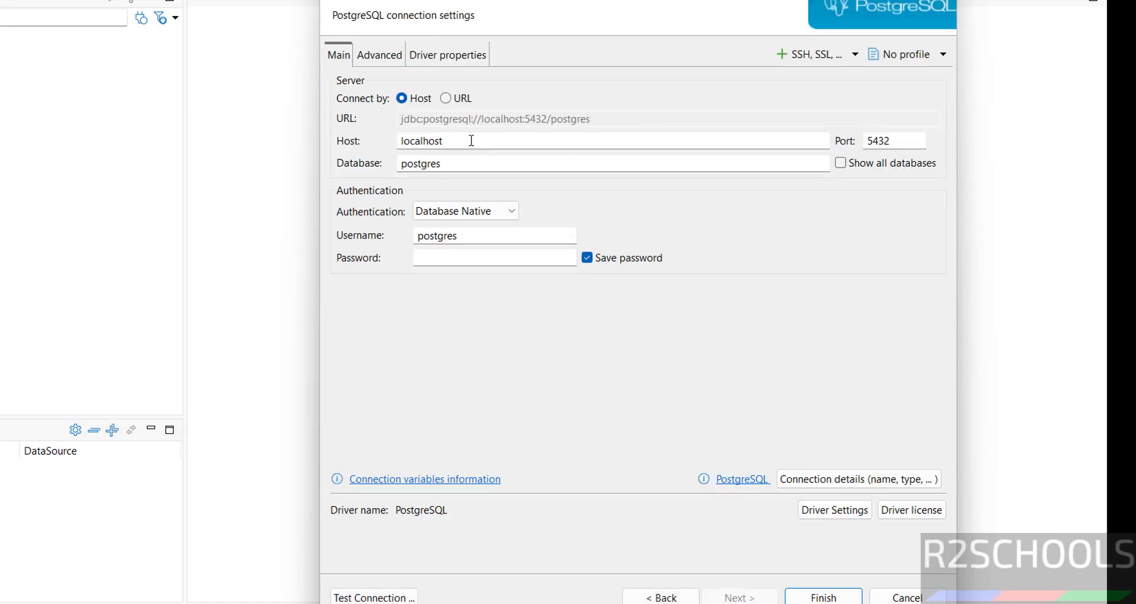
Connect to localhost as postgres showing all databases, enter the account password, test successfully, and save
drag(472, 140, 393, 140)
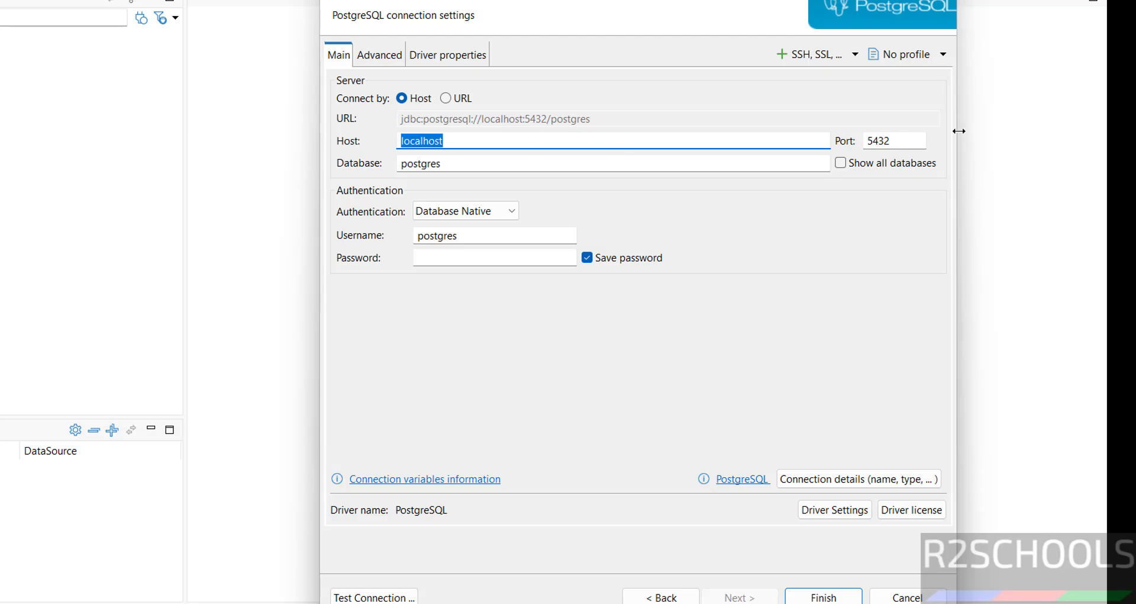
click(520, 165)
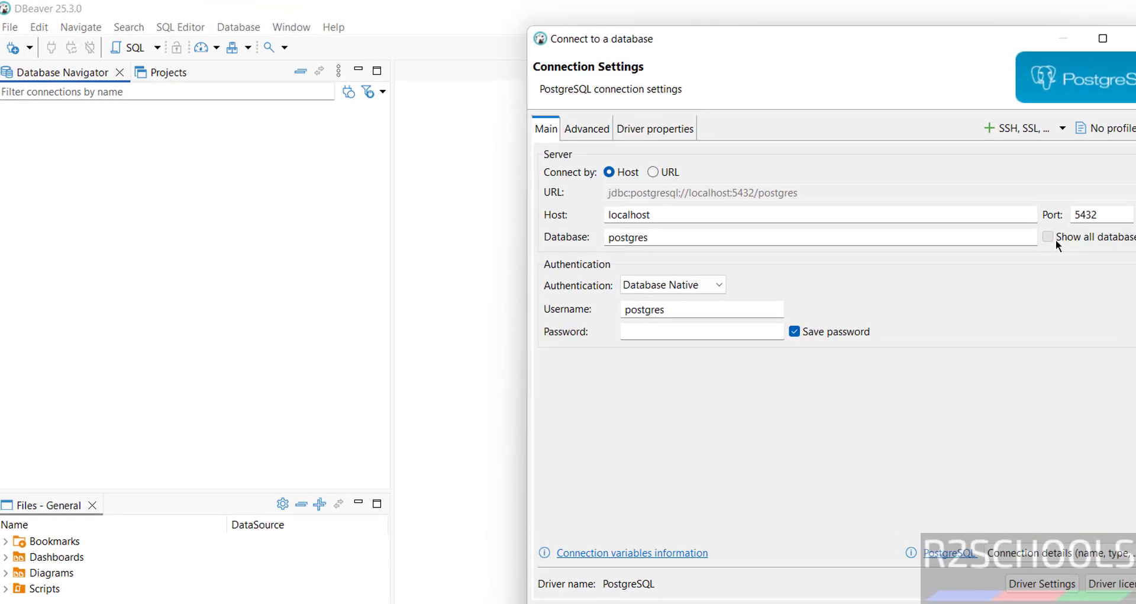
click(841, 162)
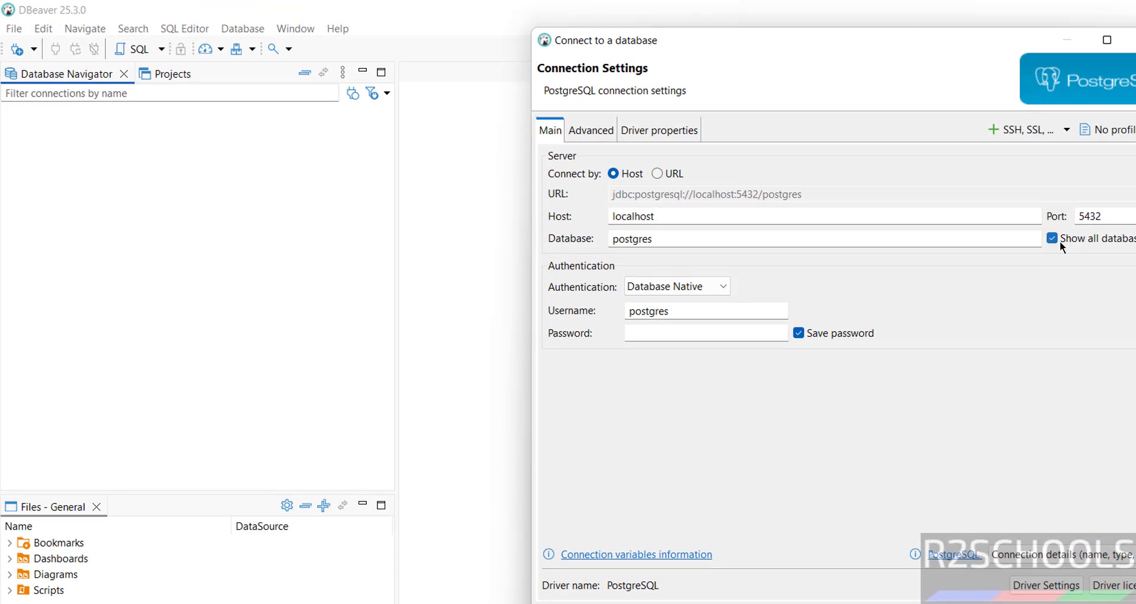
click(645, 334)
text(root)
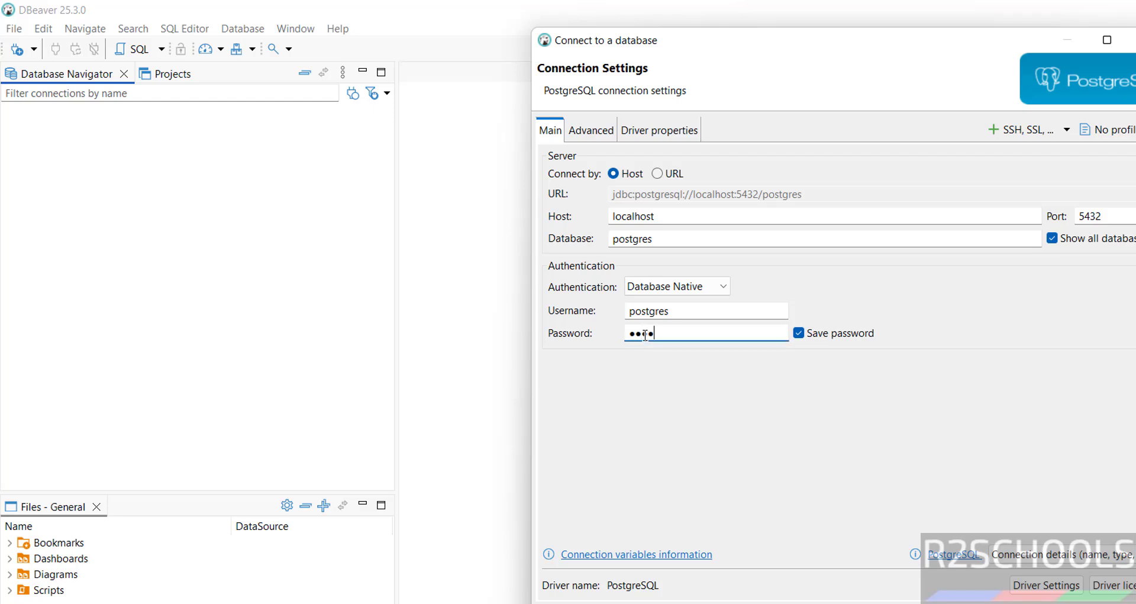
text(12345)
key(alt+t)
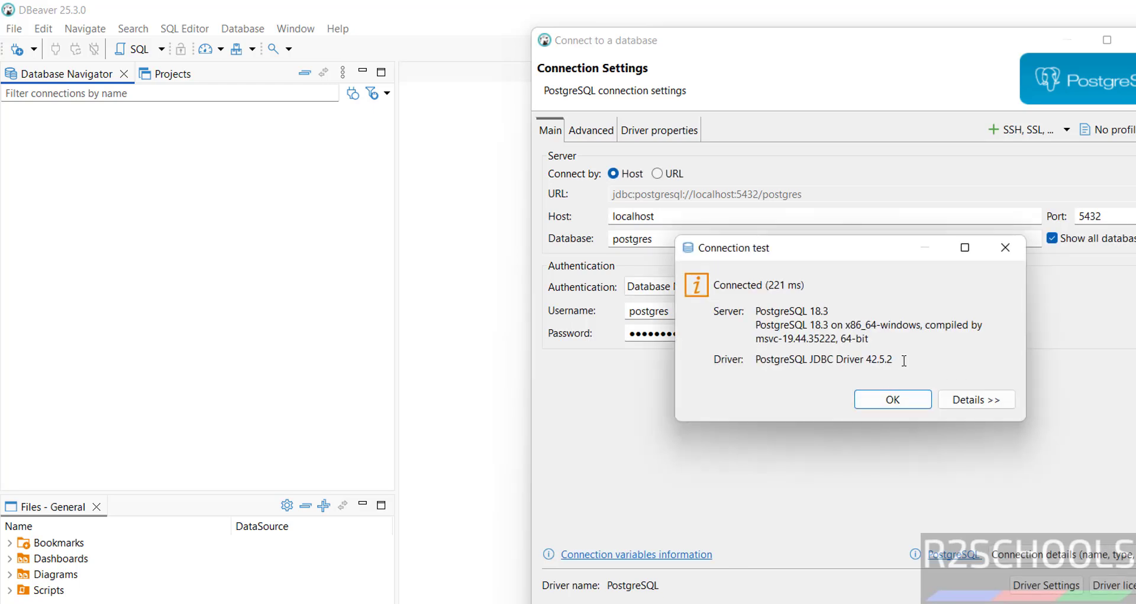
click(885, 400)
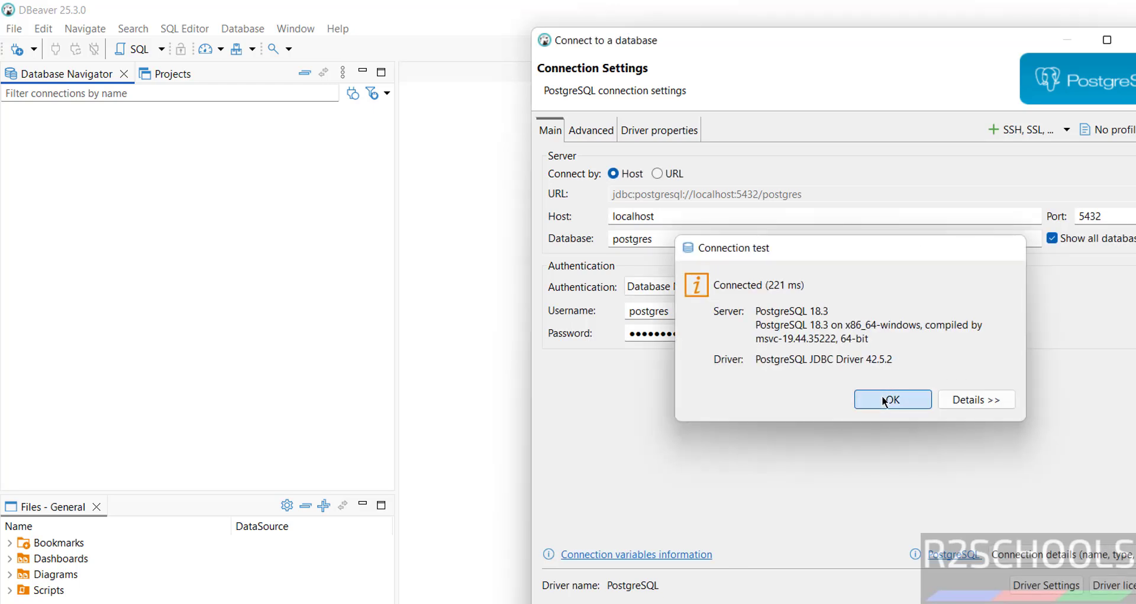
key(Return)
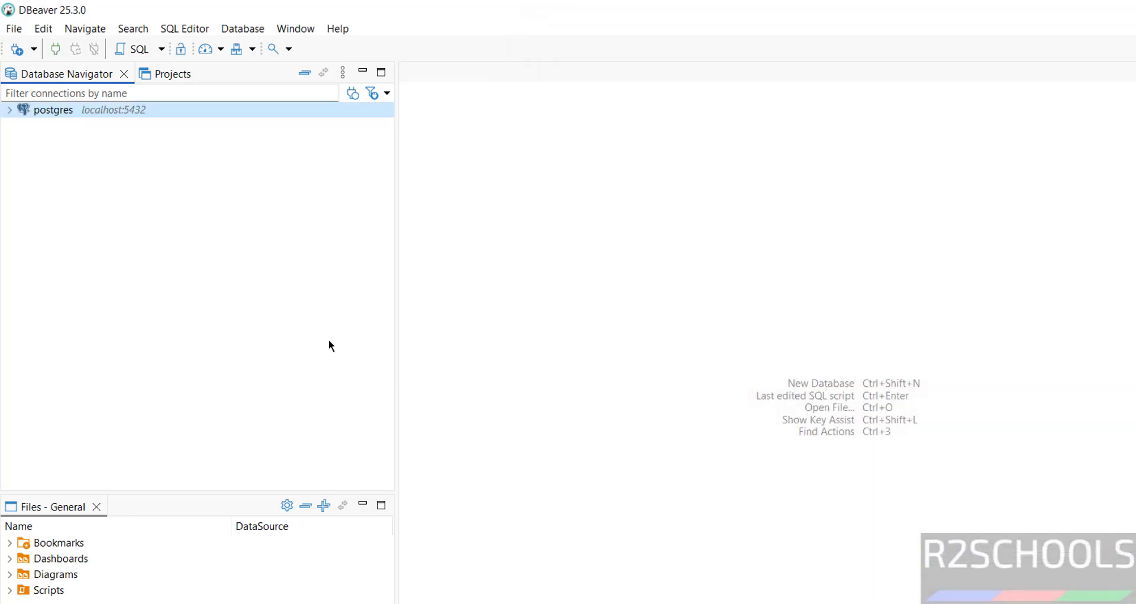
Expand the postgres connection and open a SQL console on the fin database
click(12, 114)
click(24, 123)
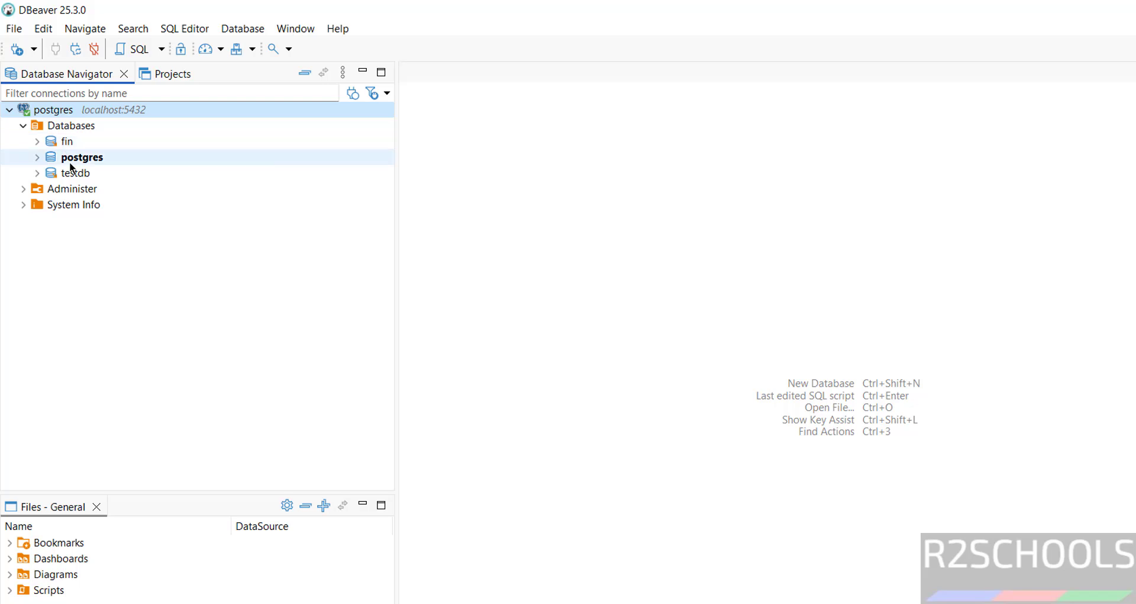
click(64, 143)
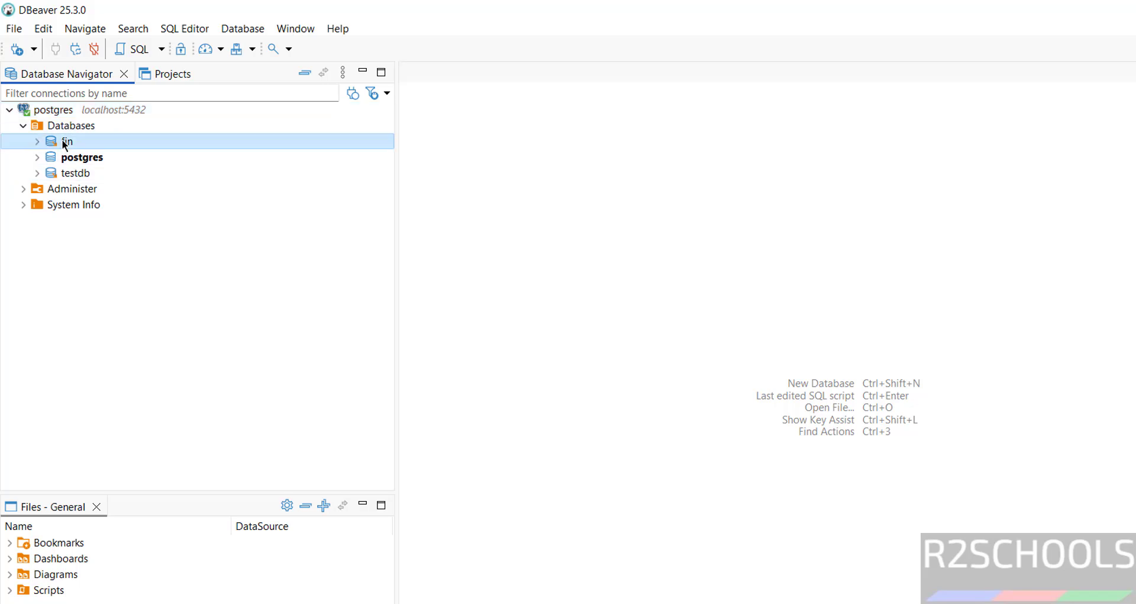
right_click(64, 144)
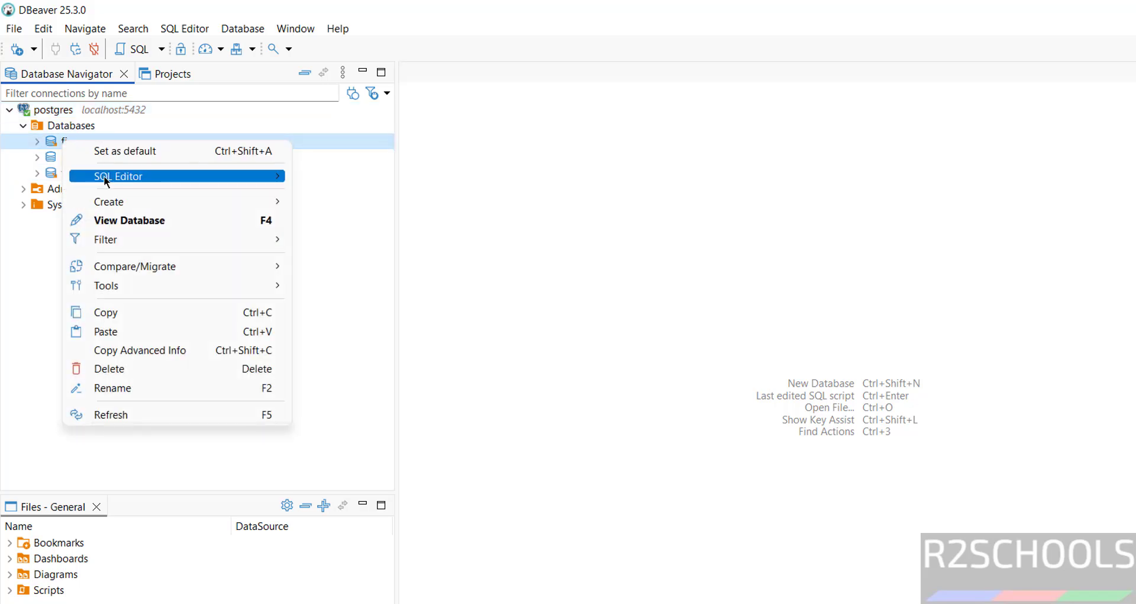
mouse_move(104, 175)
click(408, 235)
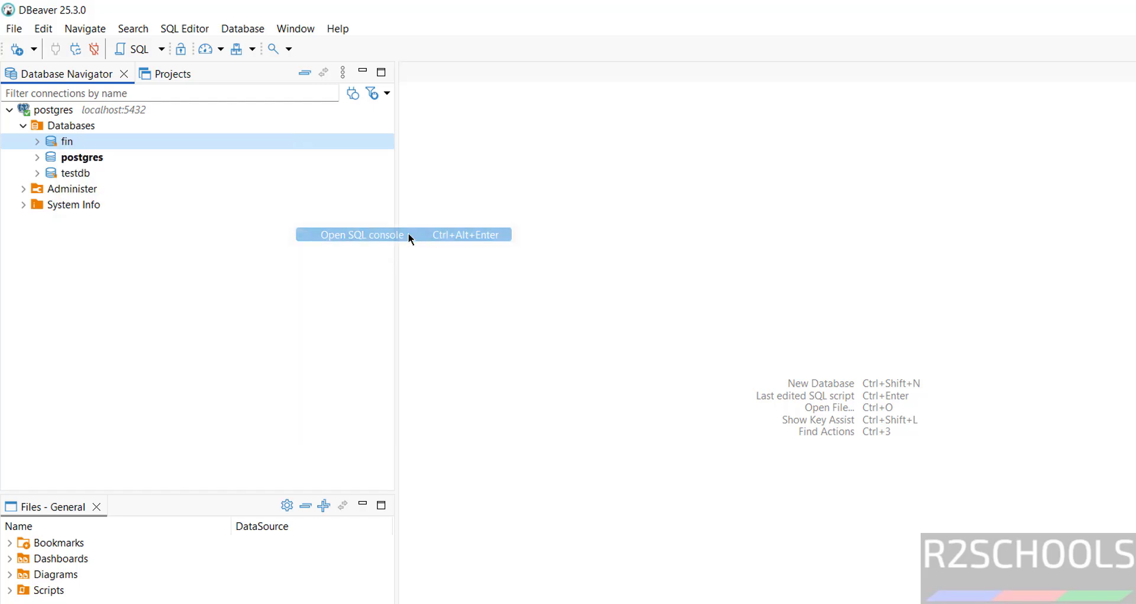
Run 'select * from customer', returning the rows for cno 100 and 101
text(select )
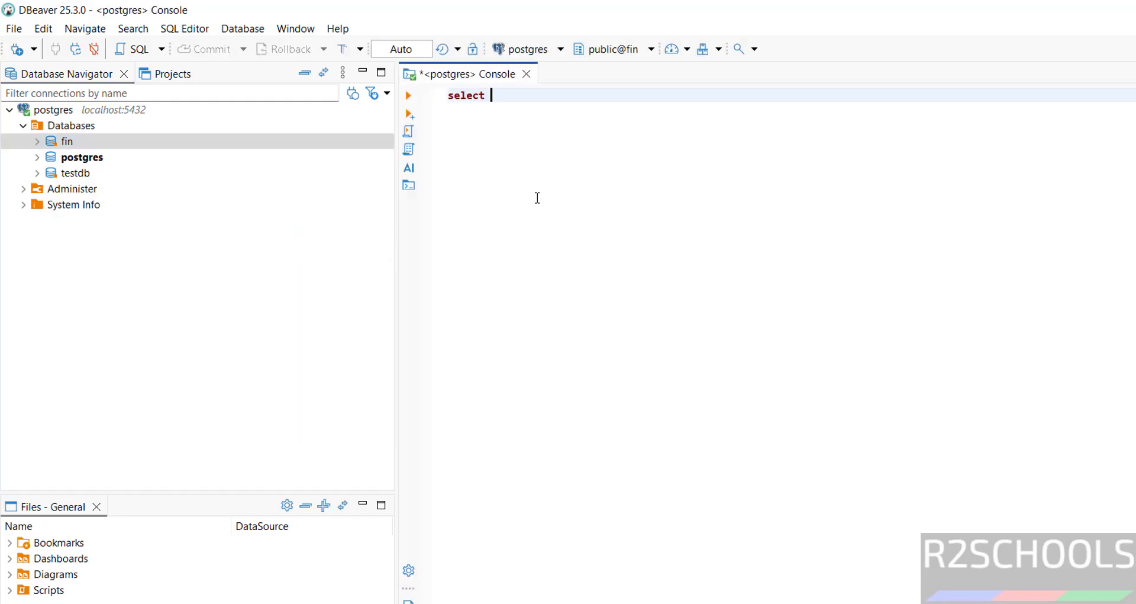
text(* from customer)
key(ctrl+a)
key(ctrl+space)
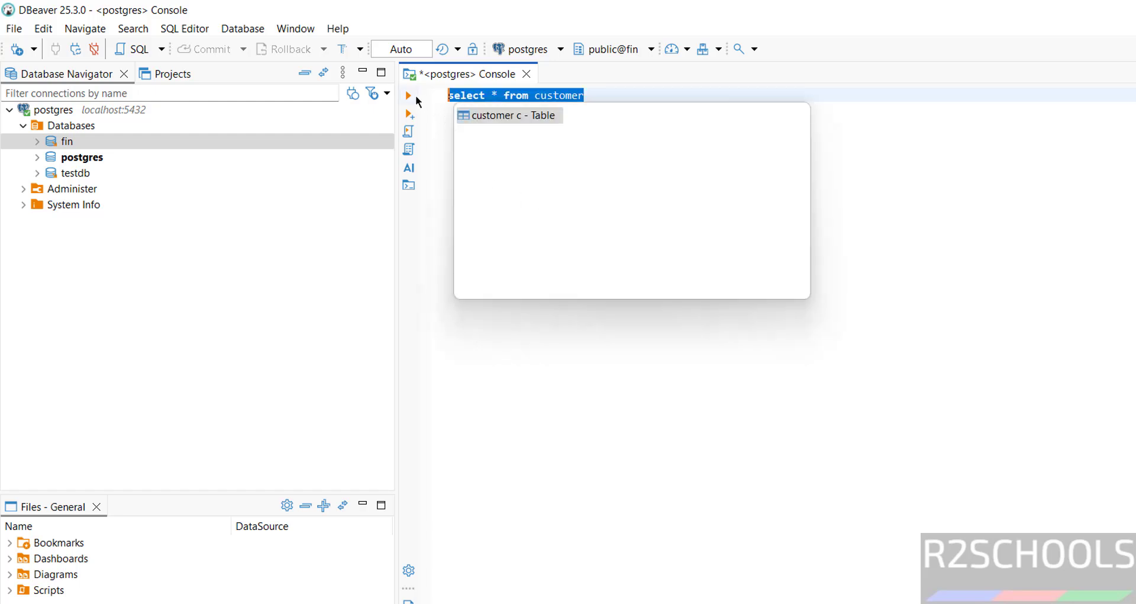
click(409, 95)
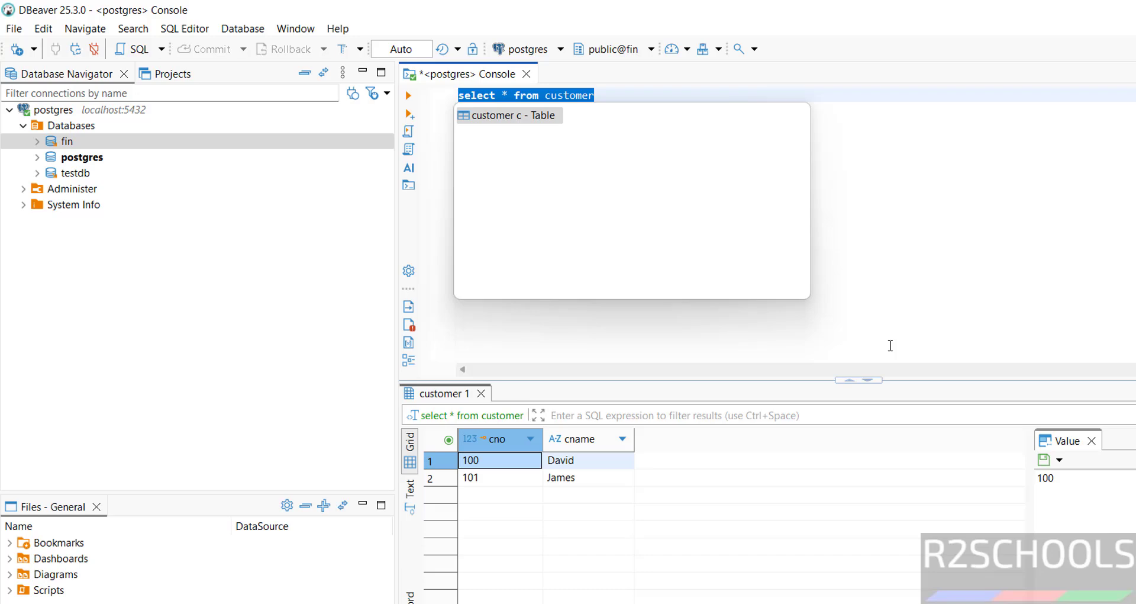
key(super+r)
Launch services.msc and confirm postgresql-x64-18 is Running with Automatic startup
text(services.msc)
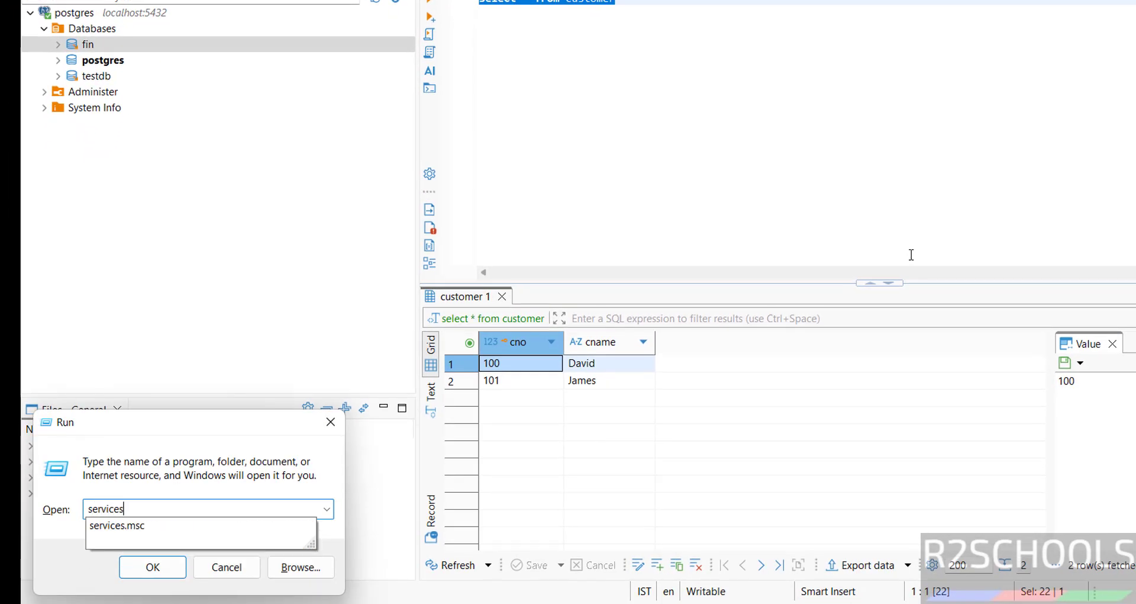
key(Return)
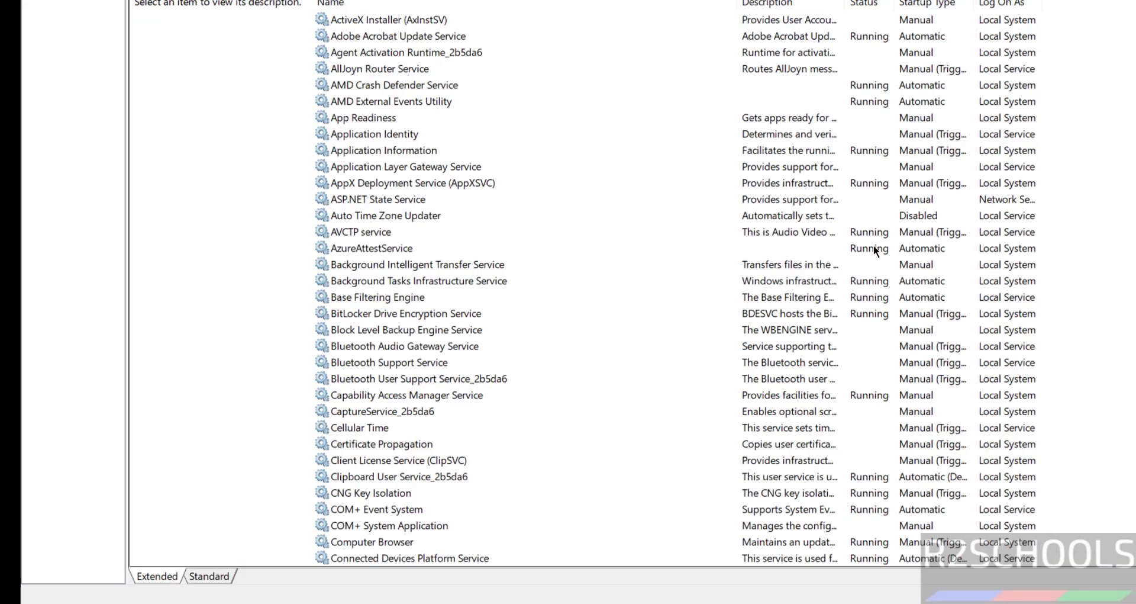
click(536, 309)
key(p)
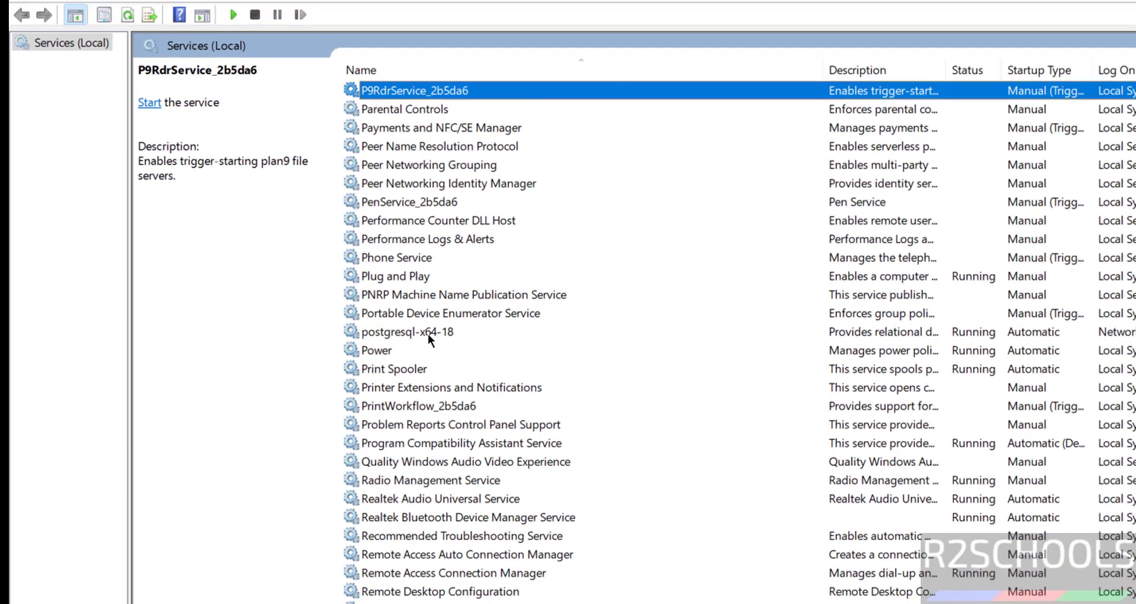
click(389, 232)
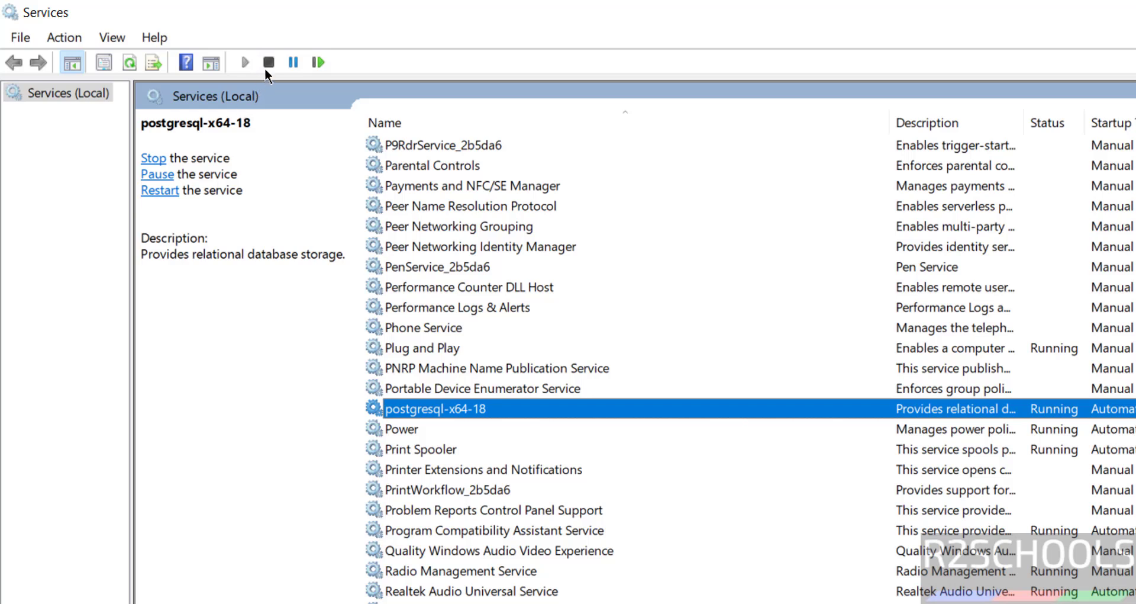
right_click(504, 407)
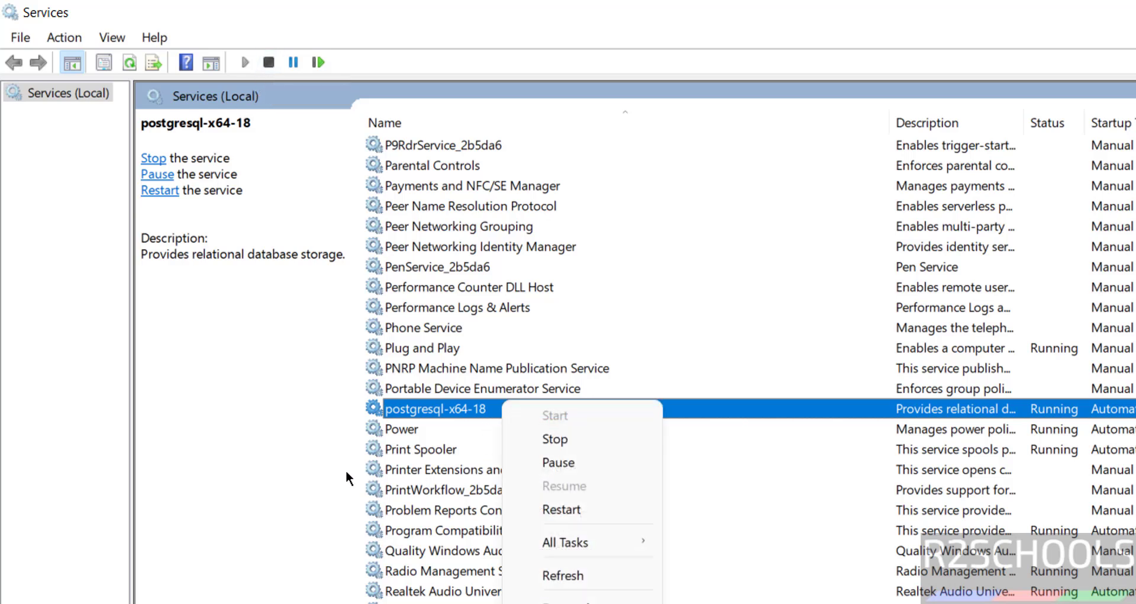